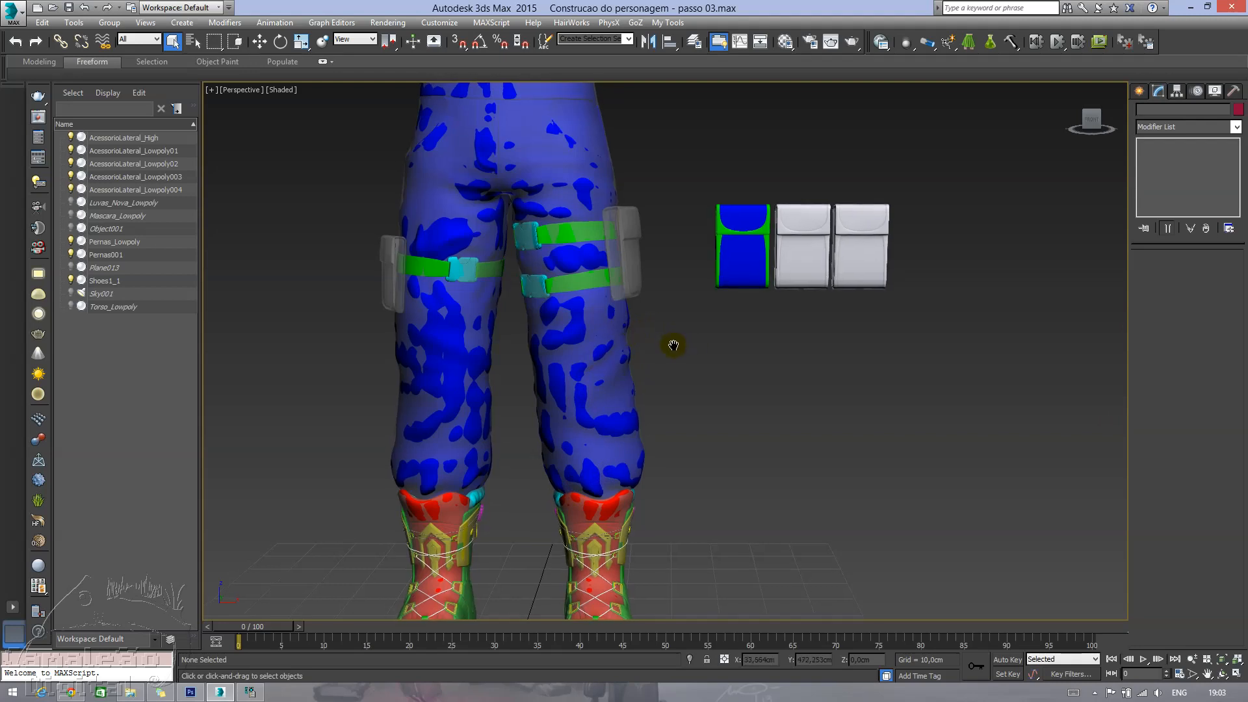
- Select the low-poly legs mesh, Pernas_Lowpoly, to bring up its Projection cage
middle_drag(669, 345, 727, 365)
scroll(645, 227, up, 5)
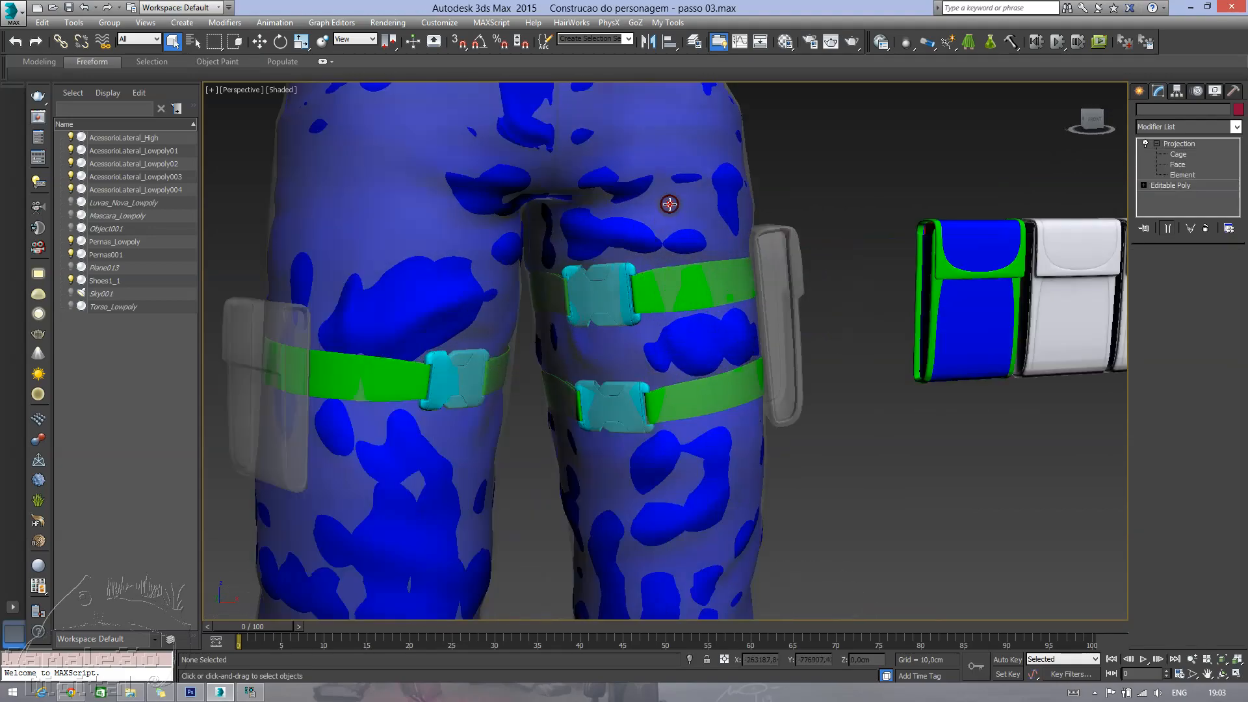
click(669, 203)
scroll(747, 270, down, 5)
scroll(697, 303, up, 6)
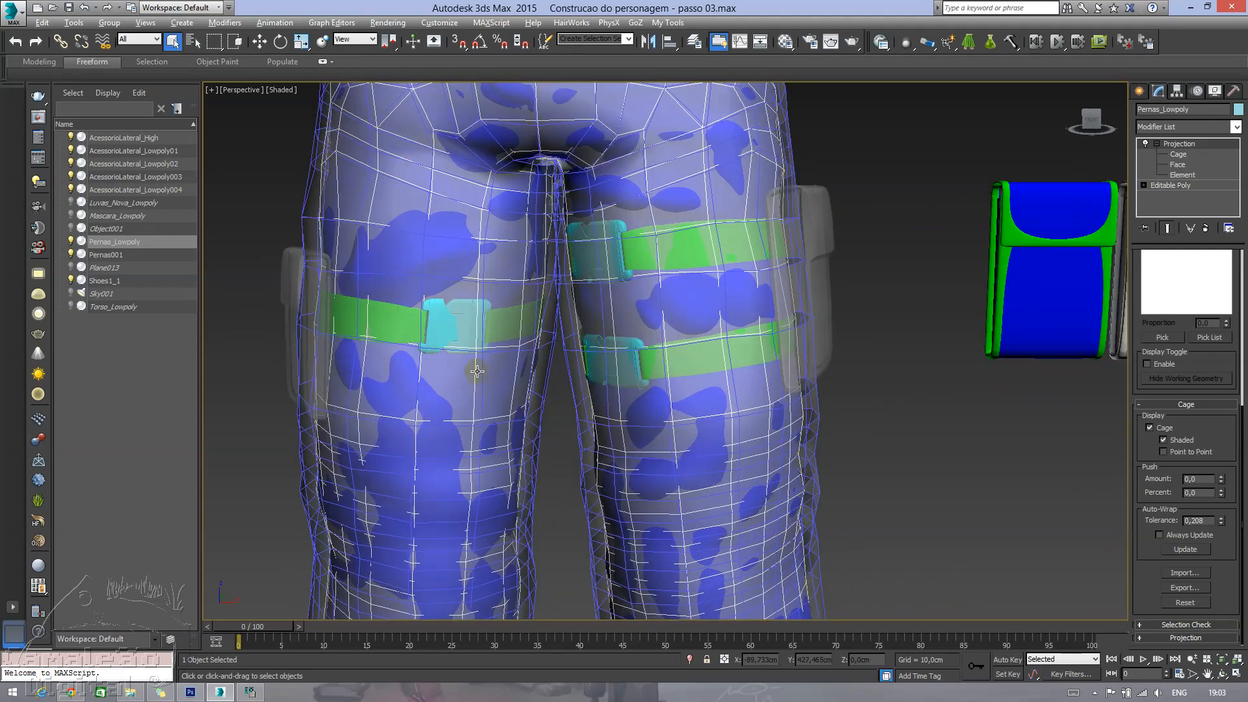
- Examine the projection cage from the thighs down the trouser legs to the side of the boot
alt+middle_drag(477, 372, 529, 379)
middle_drag(652, 416, 621, 296)
scroll(622, 331, down, 3)
middle_drag(621, 481, 617, 338)
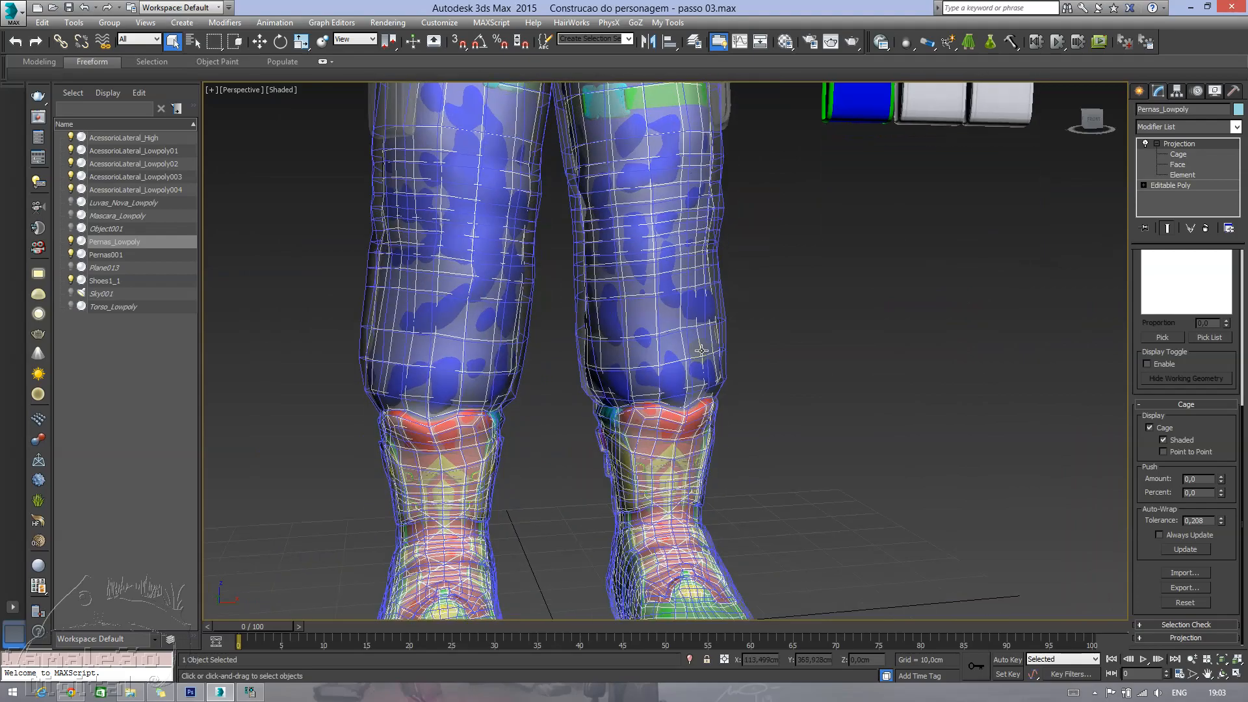
alt+middle_drag(702, 351, 629, 295)
scroll(677, 355, up, 4)
alt+middle_drag(751, 355, 674, 362)
alt+middle_drag(678, 417, 583, 274)
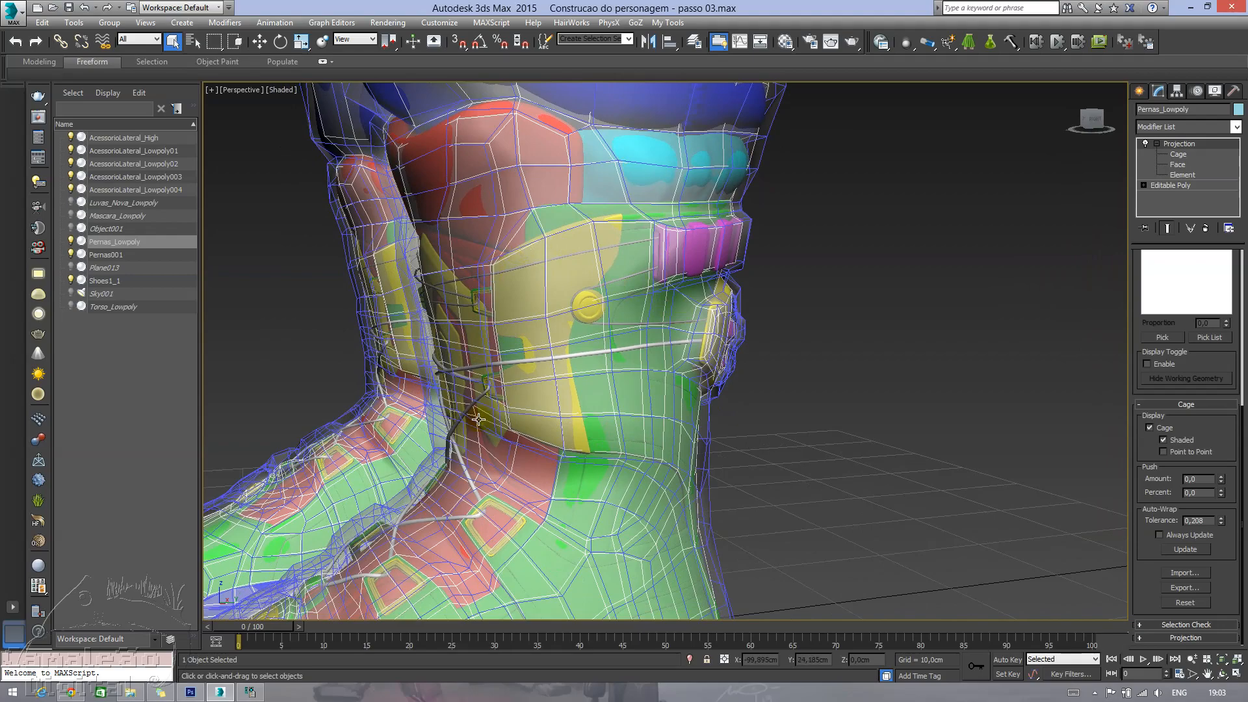
alt+middle_drag(607, 397, 656, 390)
scroll(657, 390, down, 3)
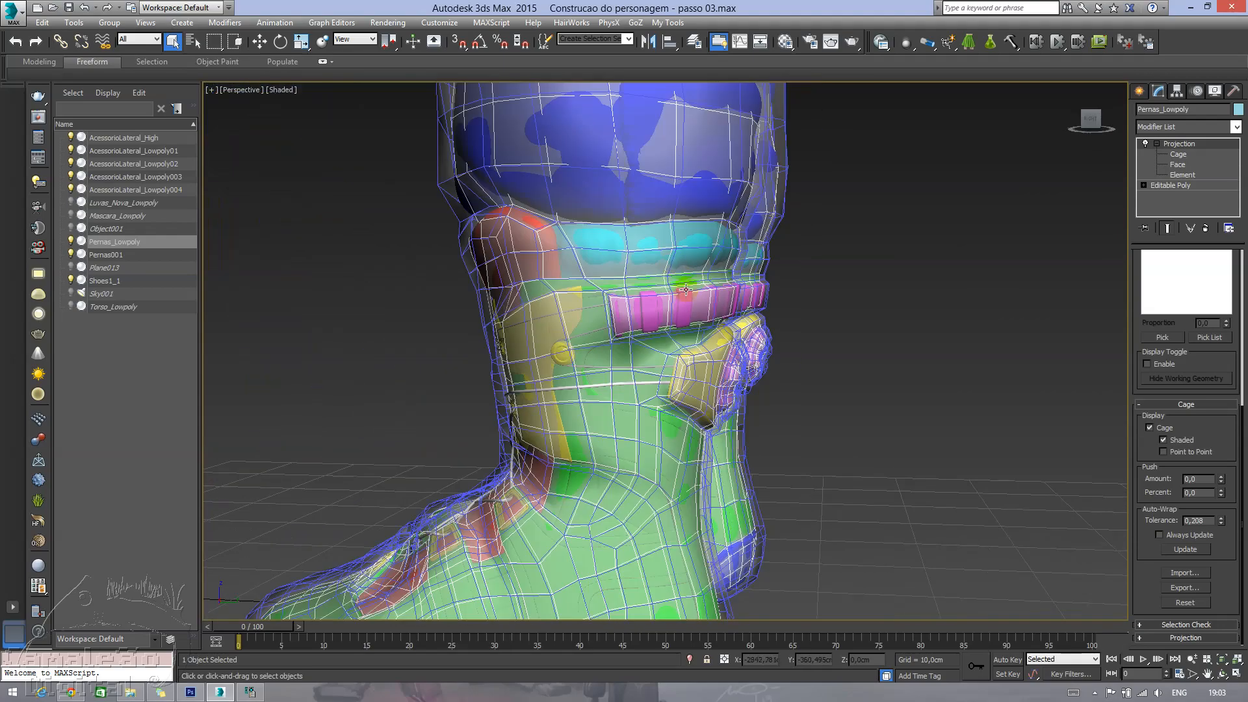
- Examine the projection cage from the boot cuff back up the legs to the waist and crotch
middle_drag(653, 218, 716, 316)
middle_drag(733, 249, 720, 461)
alt+middle_drag(611, 393, 677, 353)
middle_drag(669, 293, 665, 416)
middle_drag(657, 329, 651, 423)
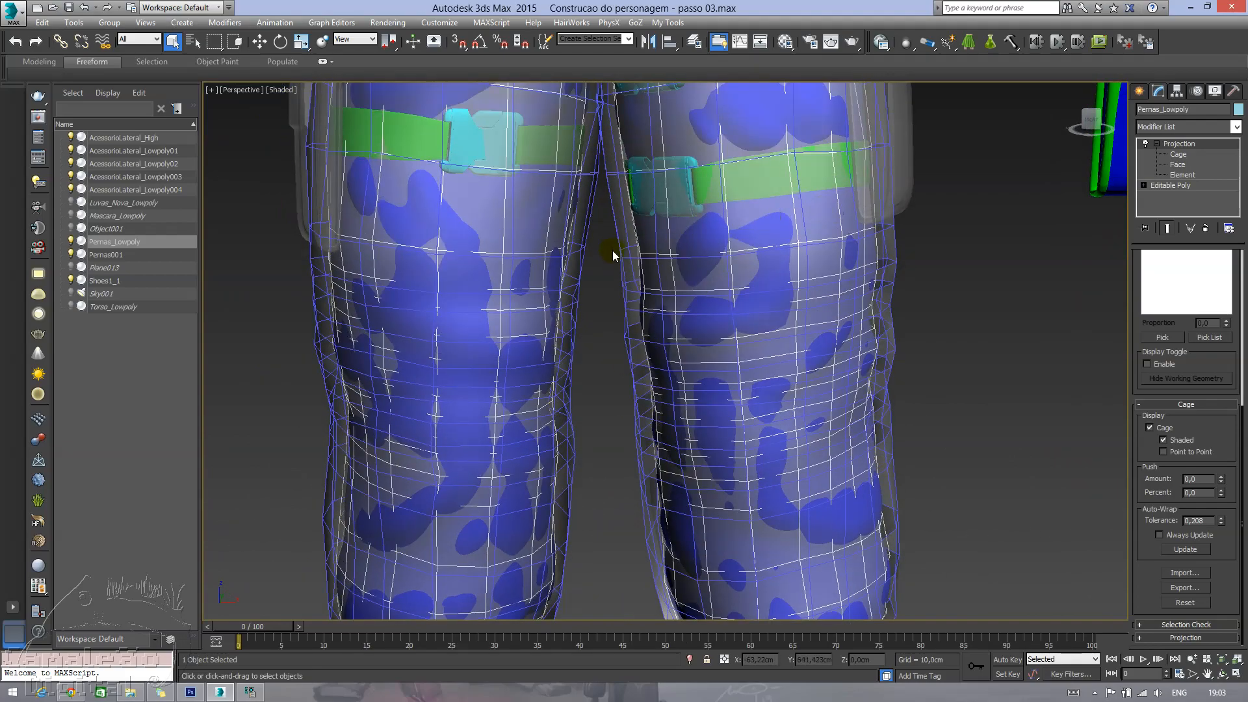
middle_drag(650, 260, 585, 278)
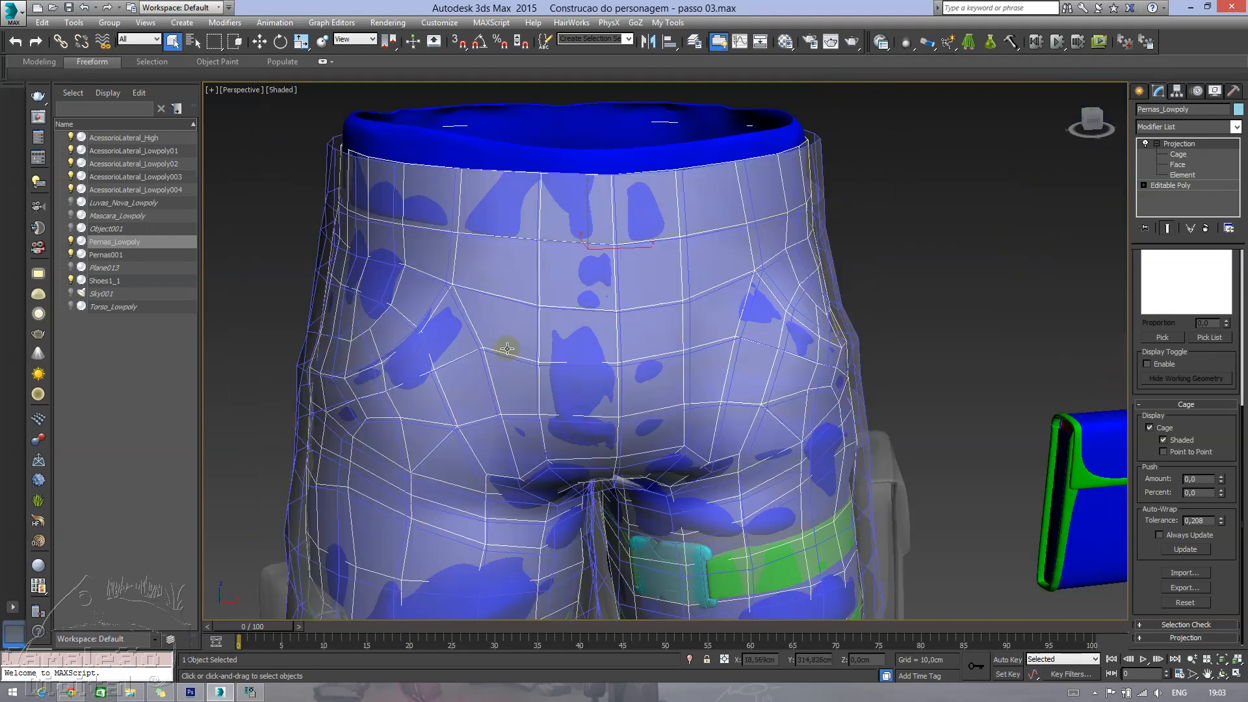
alt+middle_drag(574, 408, 571, 263)
alt+middle_drag(543, 336, 559, 343)
middle_drag(505, 409, 502, 303)
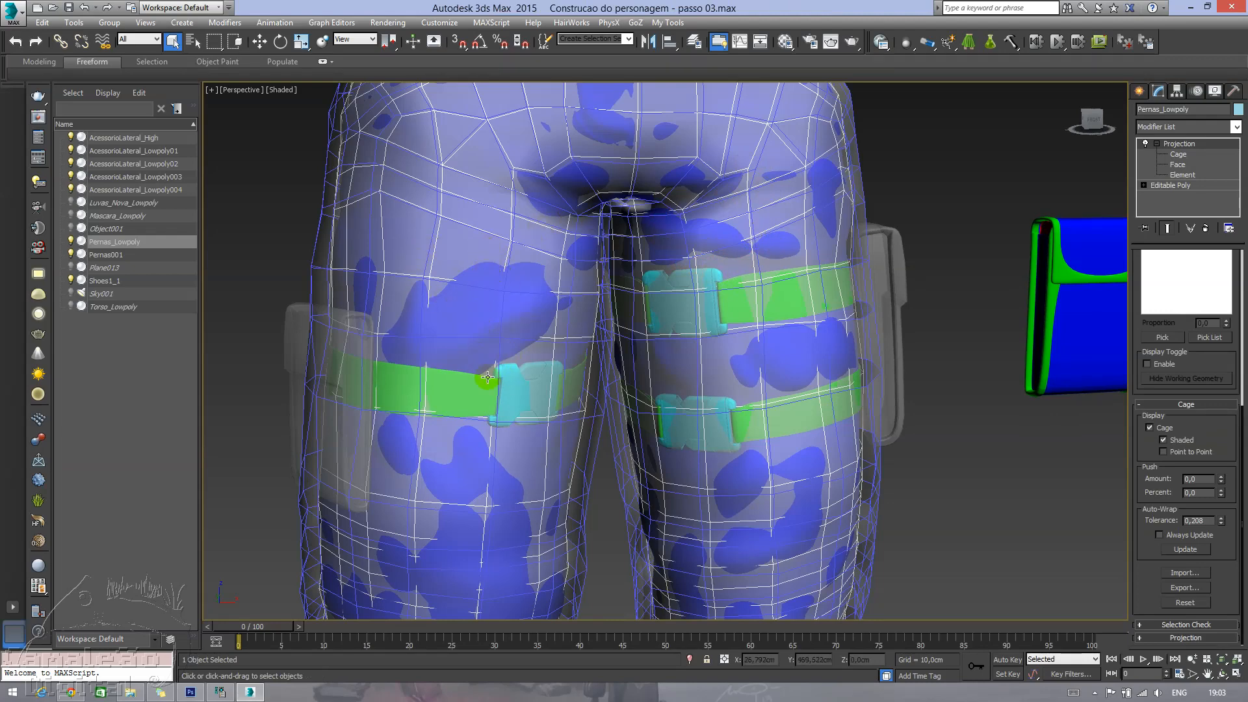
- Check how the cage encloses the thigh straps, the knees and the outer side of the leg
alt+middle_drag(778, 423, 696, 298)
scroll(689, 317, down, 3)
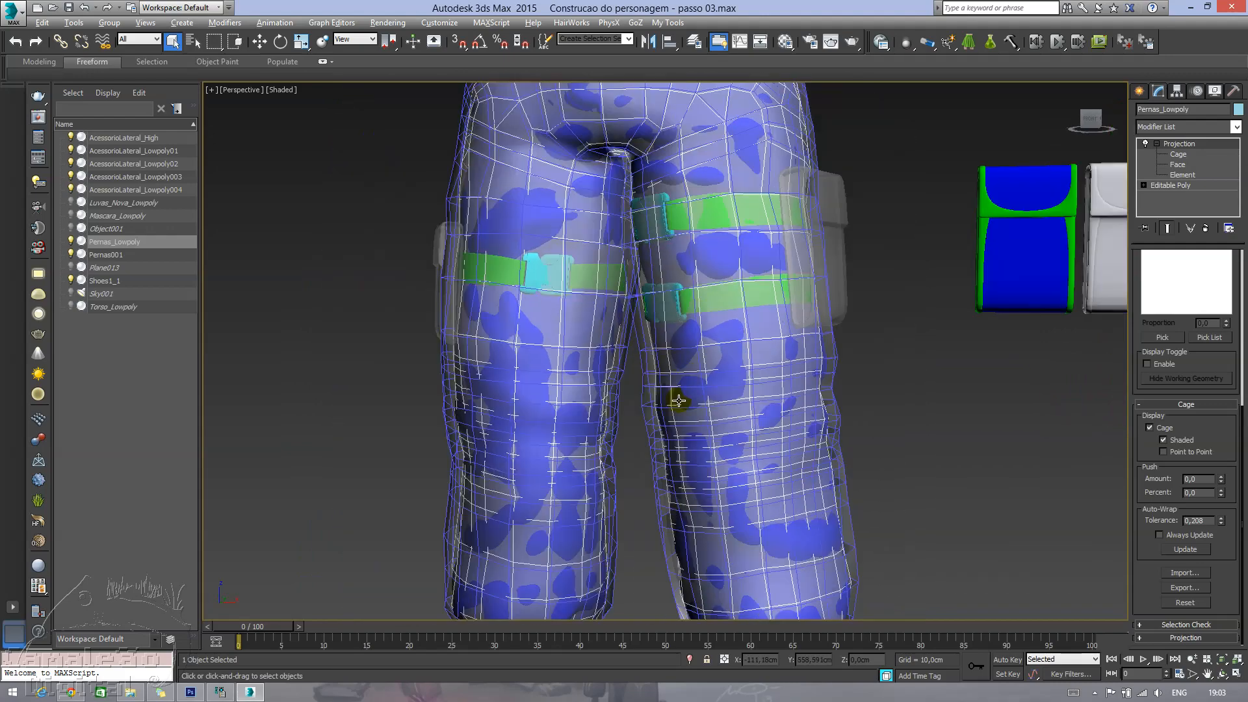
alt+middle_drag(676, 401, 690, 357)
middle_drag(690, 358, 710, 378)
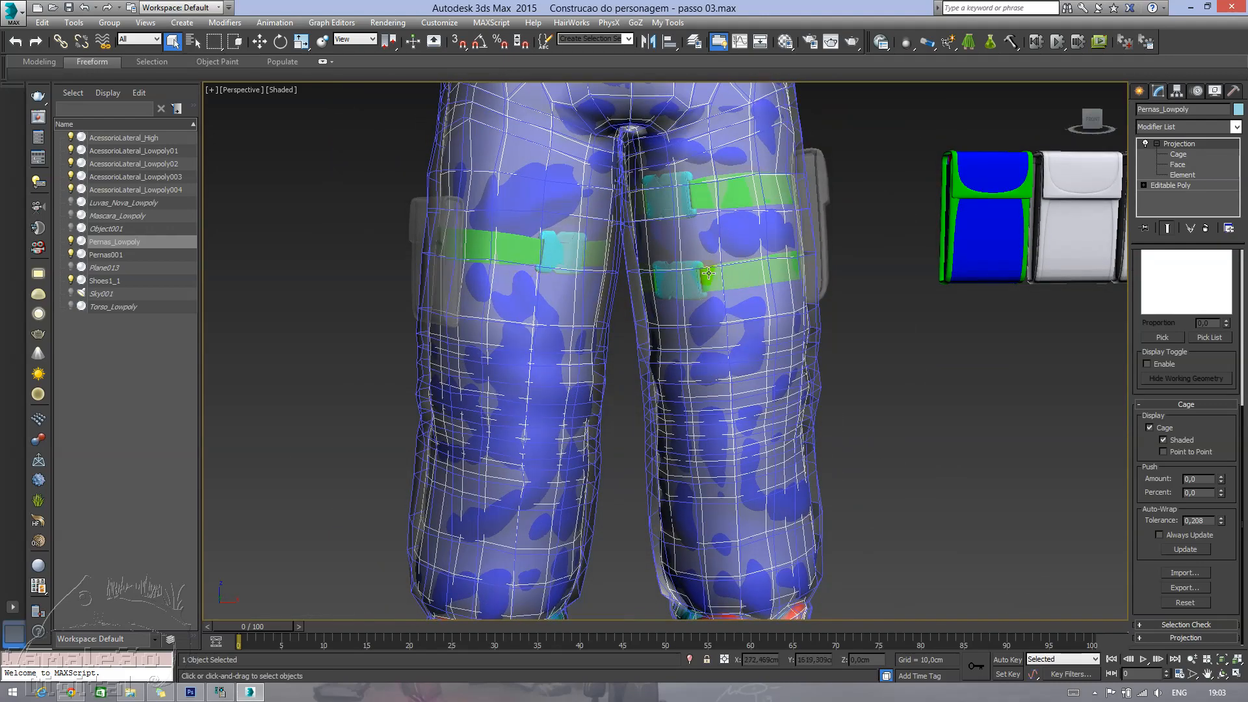
middle_drag(602, 326, 596, 295)
alt+middle_drag(575, 218, 525, 240)
middle_drag(663, 356, 660, 398)
middle_drag(699, 464, 808, 426)
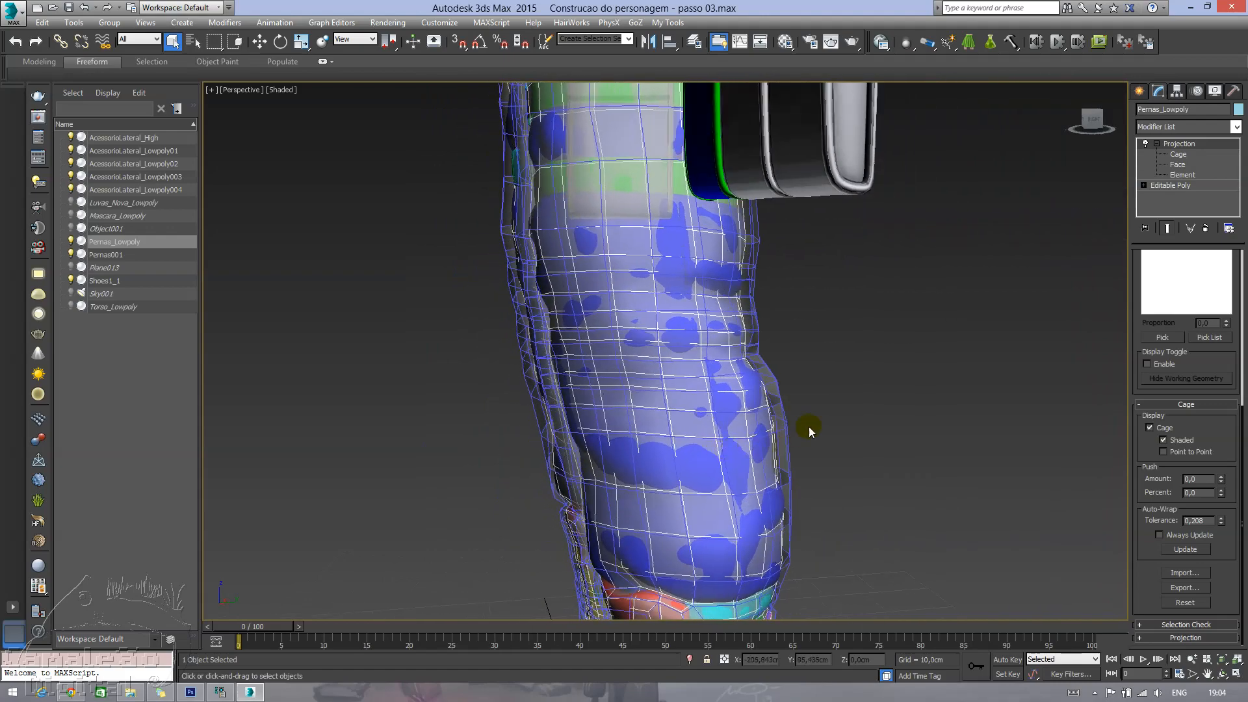
- Select all polygons of the legs mesh at the Editable Poly level and show their smoothing group assignment
click(1166, 185)
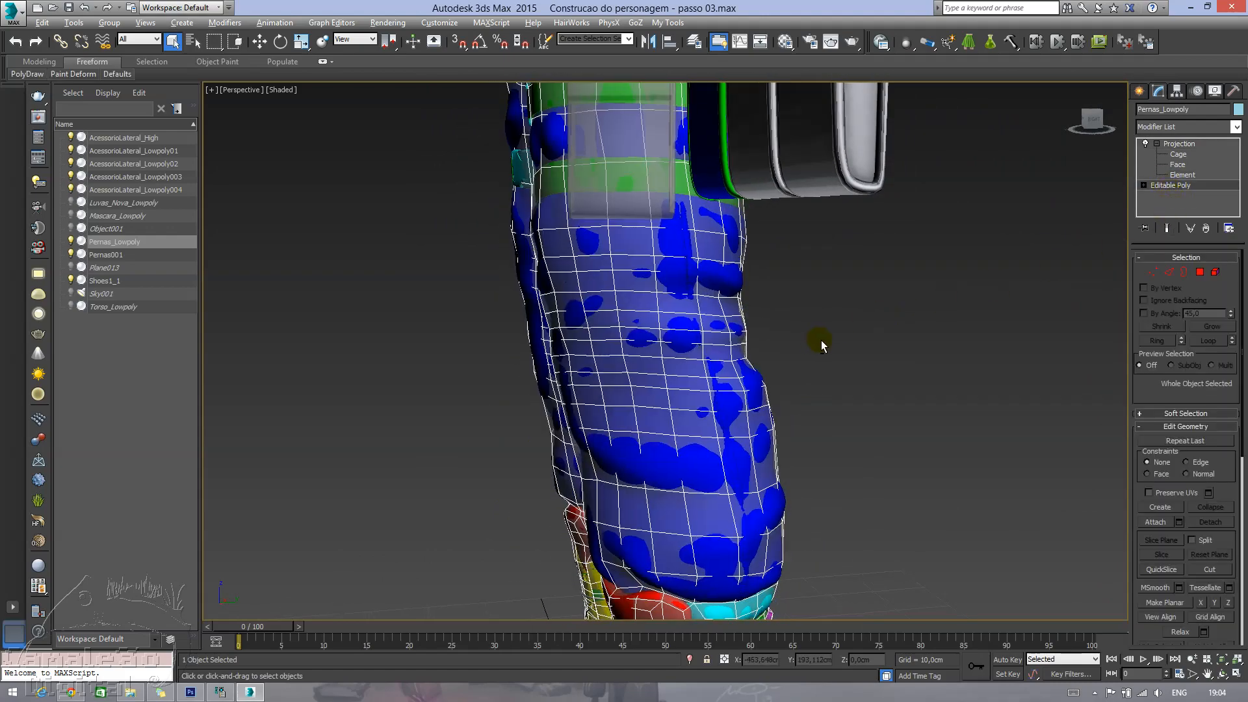
alt+middle_drag(819, 340, 696, 328)
scroll(806, 284, down, 5)
key(4)
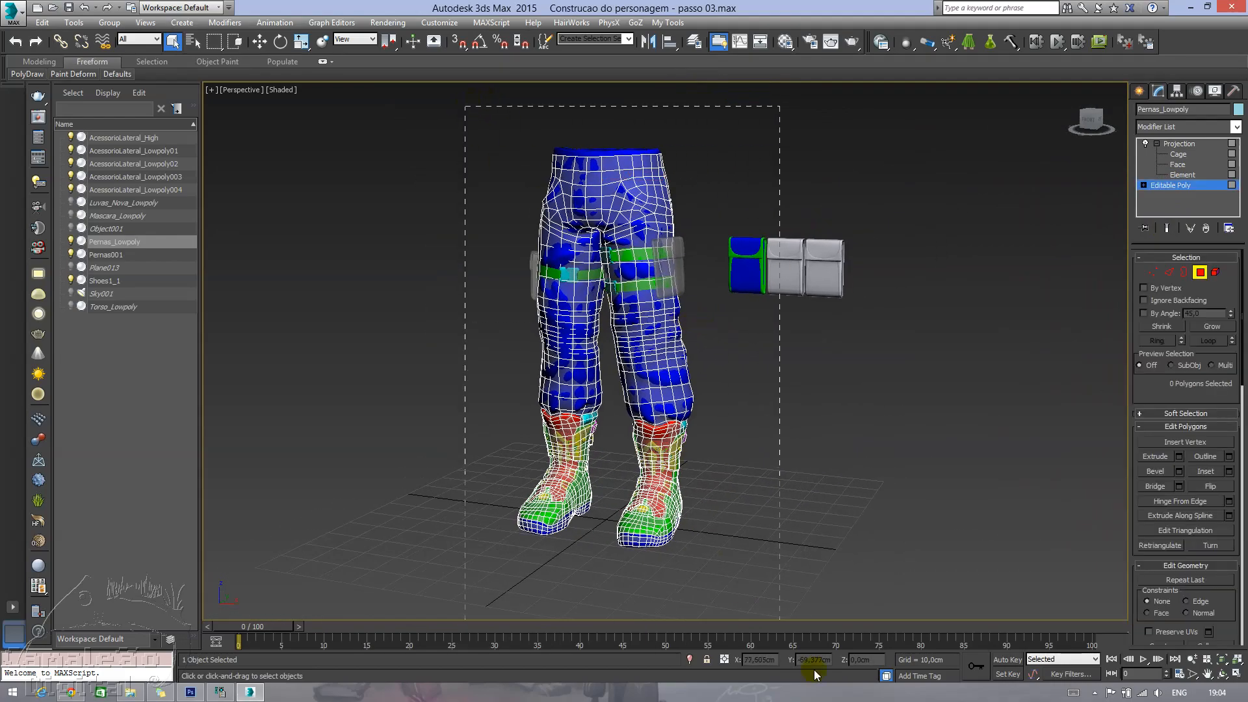
drag(786, 578, 779, 568)
scroll(814, 539, up, 2)
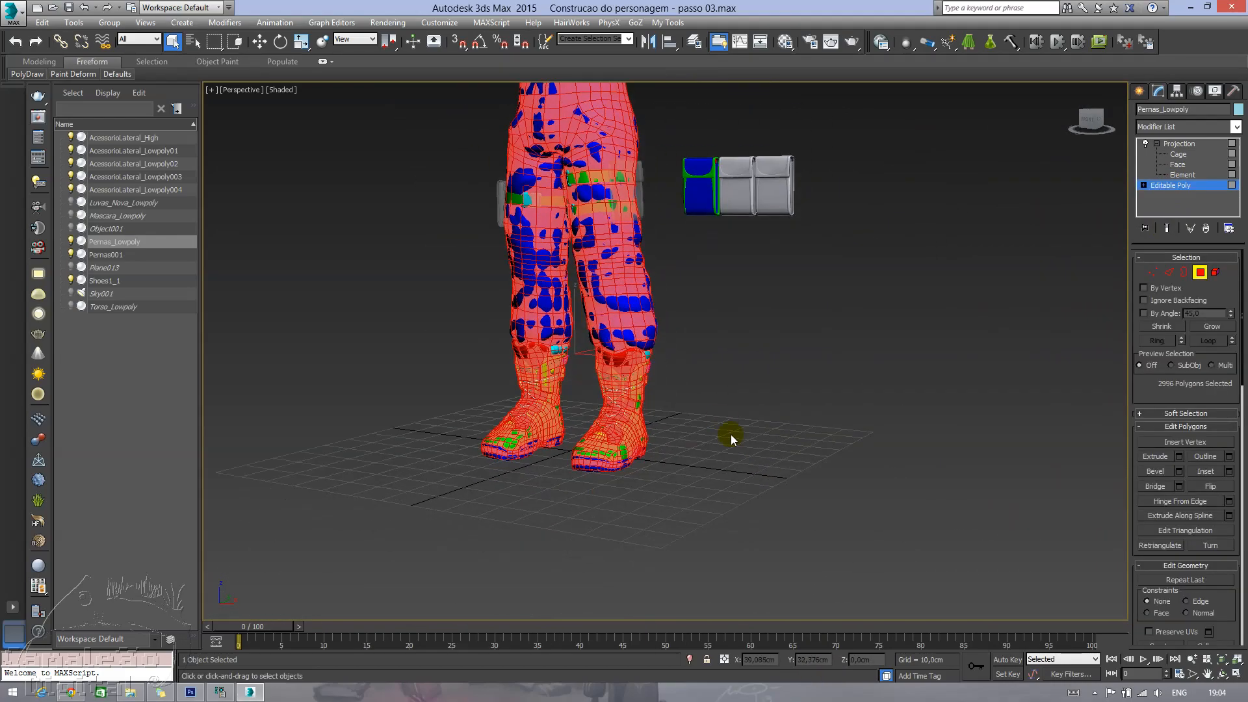
drag(1243, 432, 1244, 591)
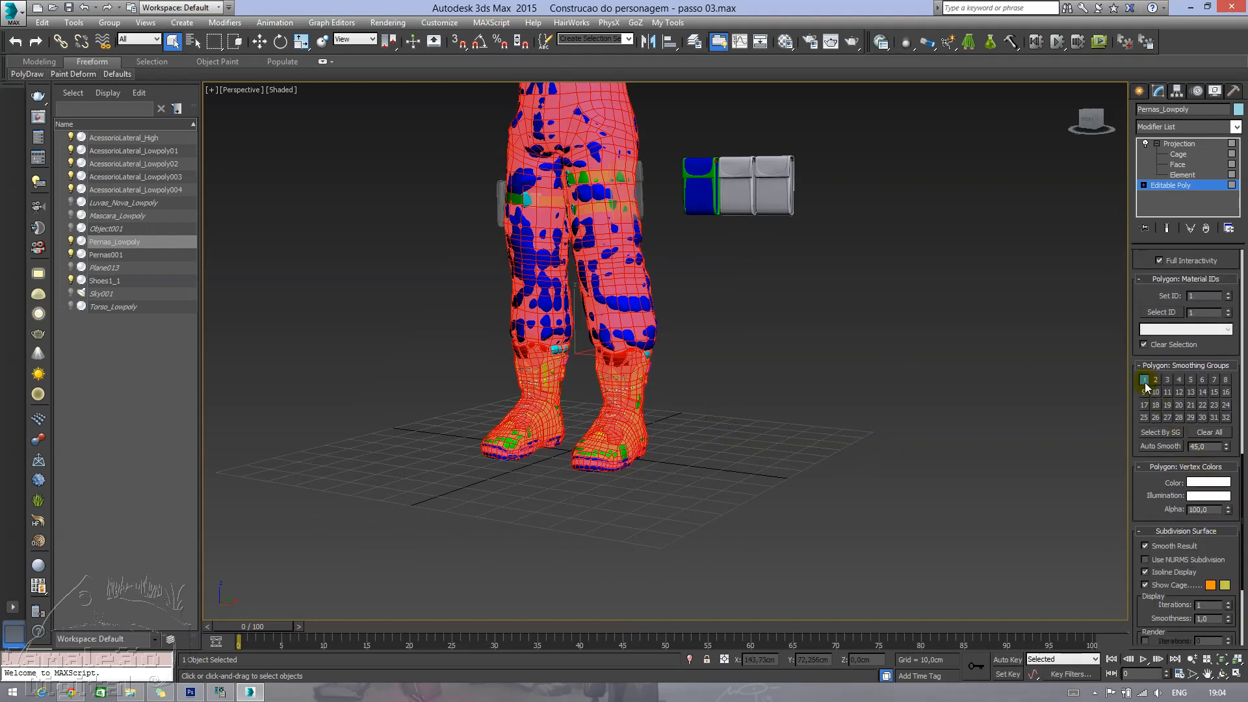
- Inspect the selected polygons around the hips, thigh straps and buckles against the high-poly model
alt+middle_drag(1039, 345, 747, 357)
scroll(629, 291, up, 6)
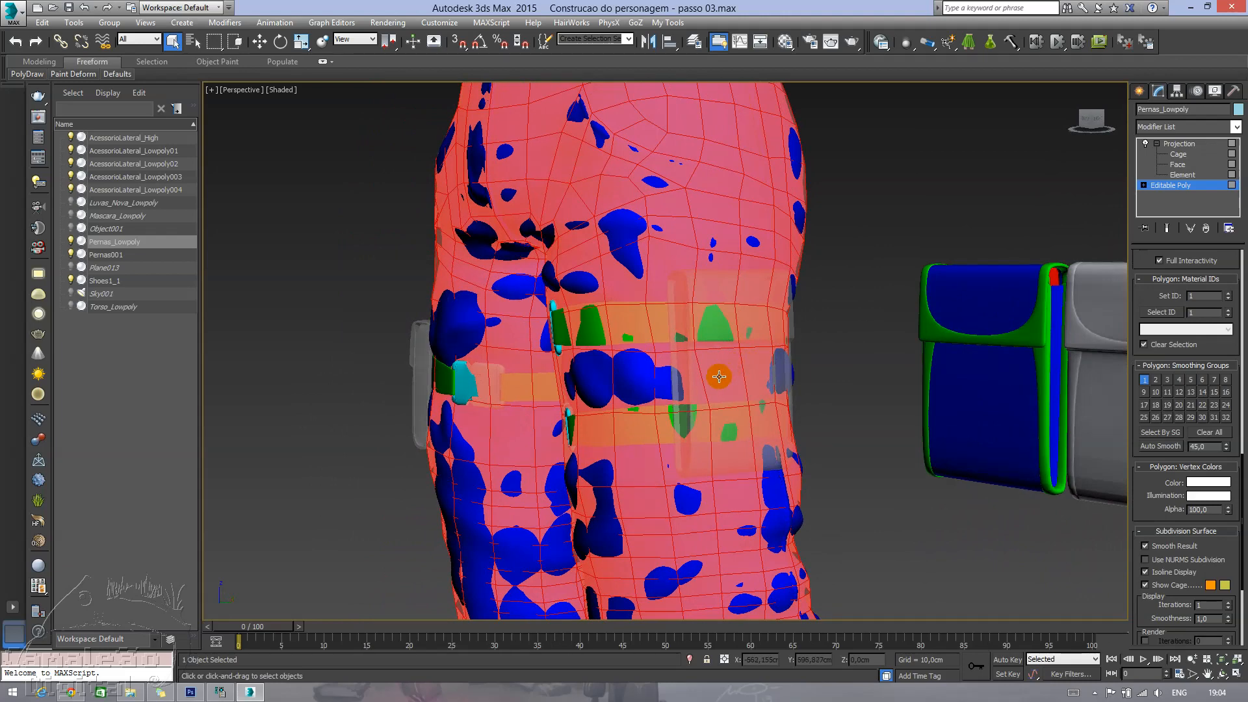
mouse_move(666, 369)
middle_down()
mouse_move(670, 348)
mouse_move(684, 362)
middle_up()
alt+middle_drag(634, 323, 690, 306)
middle_drag(691, 307, 677, 286)
scroll(678, 285, up, 4)
scroll(677, 286, down, 3)
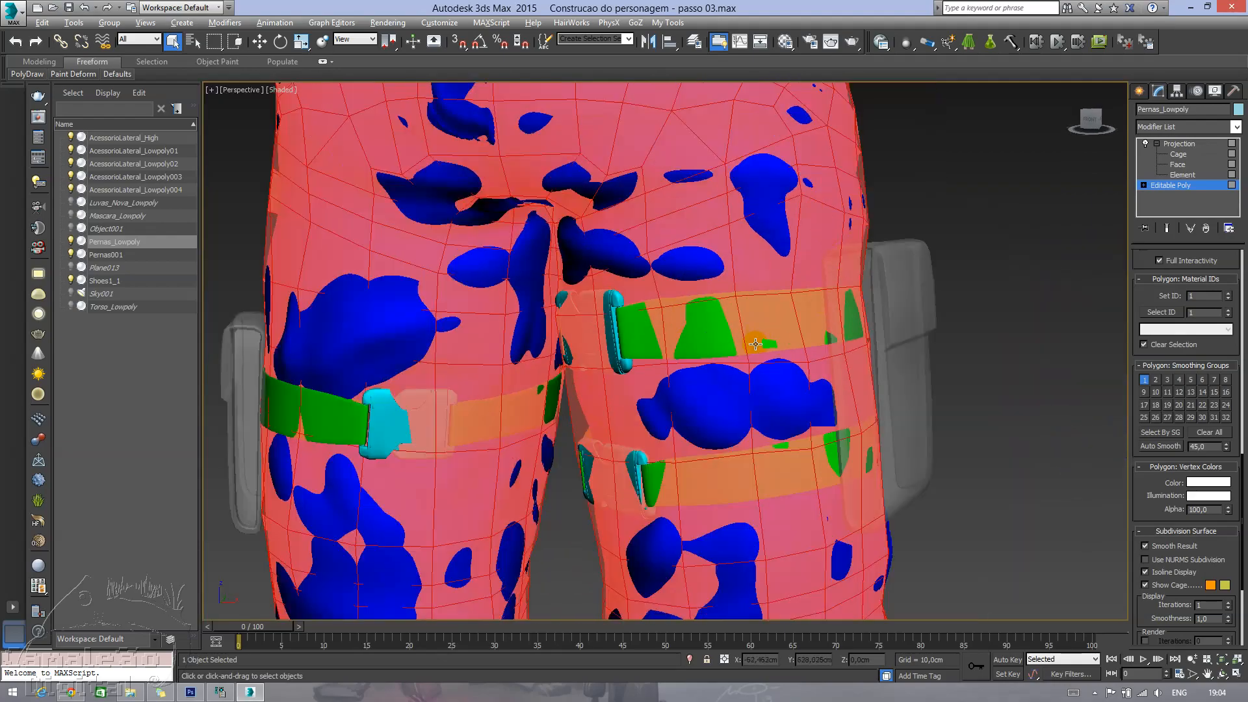
- Clear the polygon selection on the legs mesh and leave polygon sub-object editing
alt+middle_drag(755, 344, 769, 328)
middle_drag(809, 466, 748, 224)
scroll(722, 318, down, 3)
middle_drag(765, 413, 804, 299)
click(895, 401)
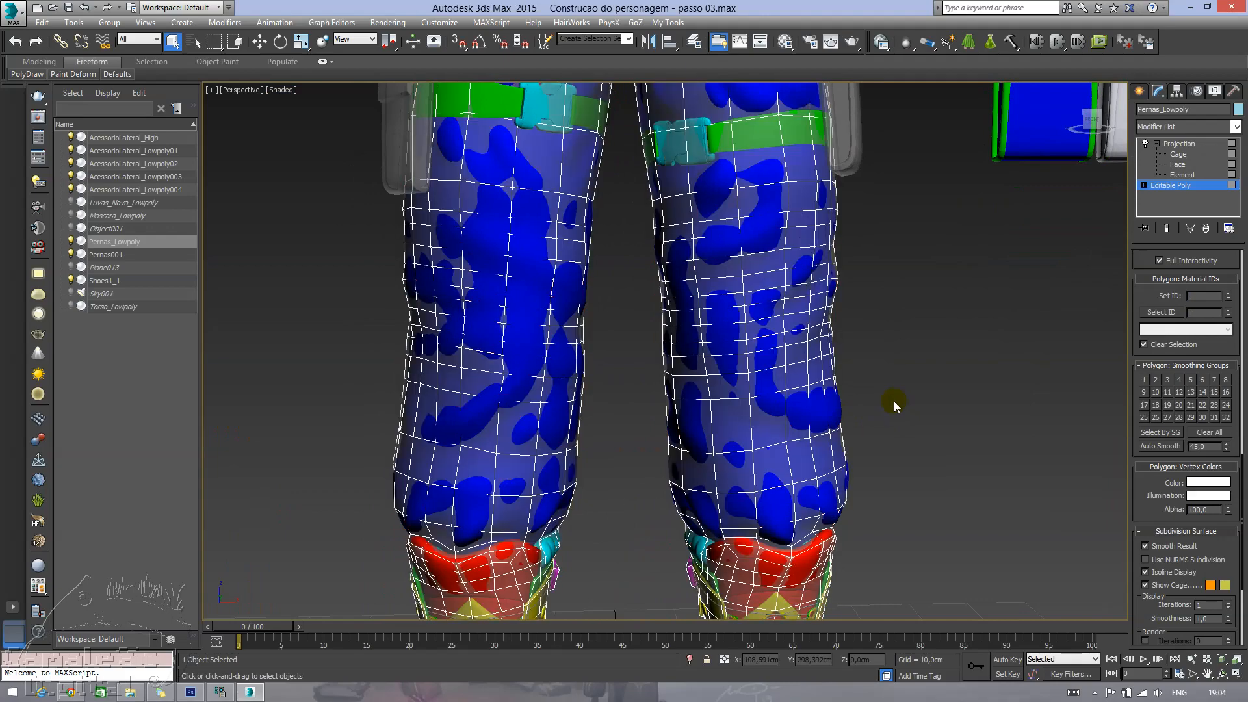
click(1185, 185)
- Examine the low-poly wireframe without the cage around the legs, boots and knee from several sides
alt+middle_drag(865, 351, 728, 326)
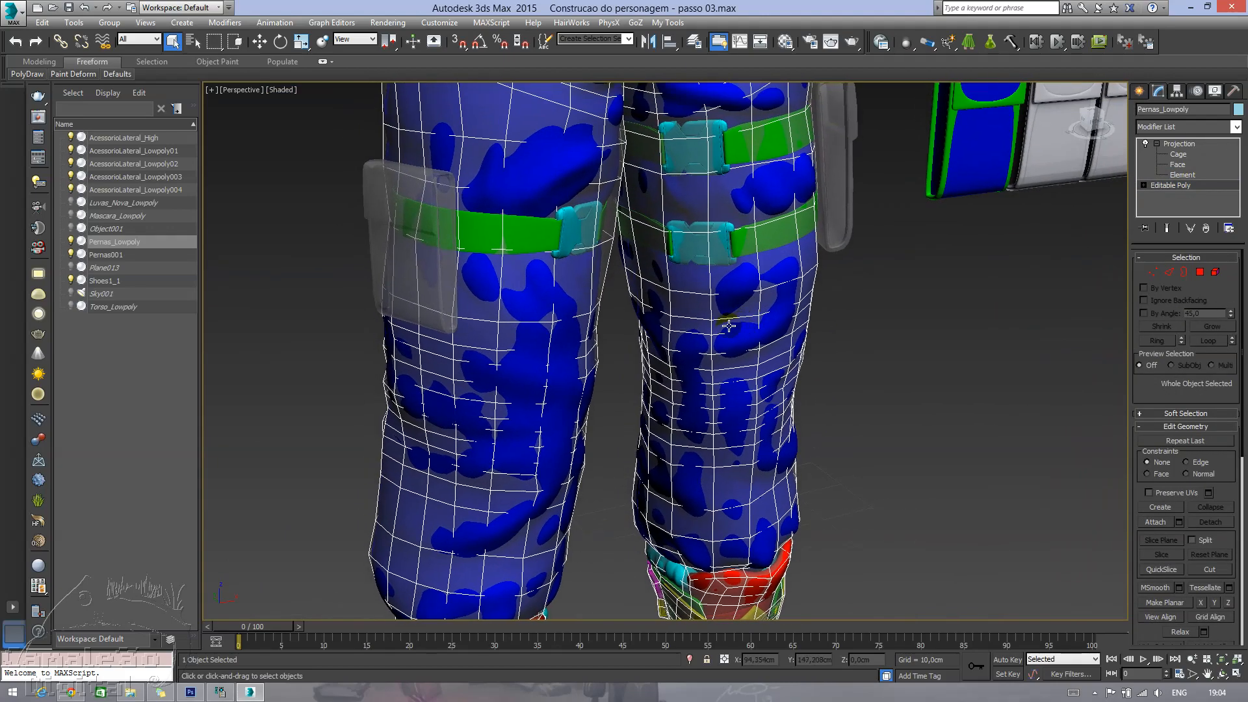
alt+middle_drag(624, 266, 763, 257)
alt+middle_drag(836, 329, 740, 375)
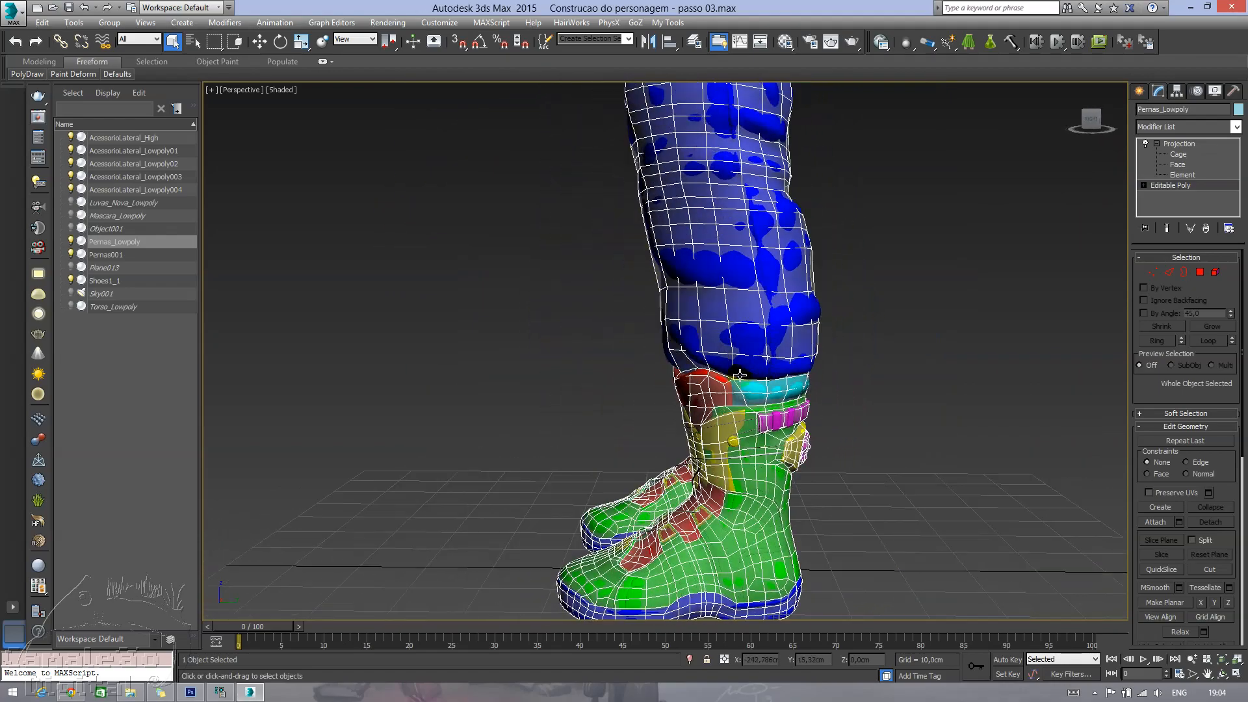
alt+middle_drag(739, 425, 723, 400)
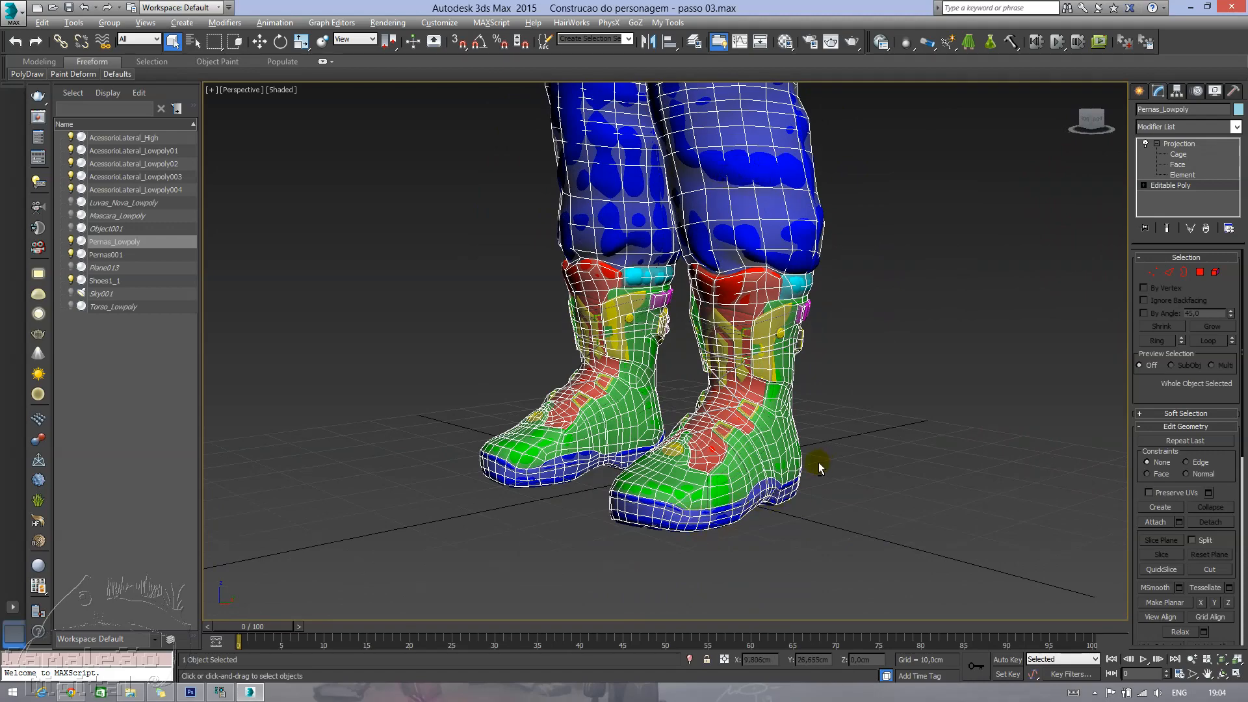
alt+middle_drag(819, 468, 676, 486)
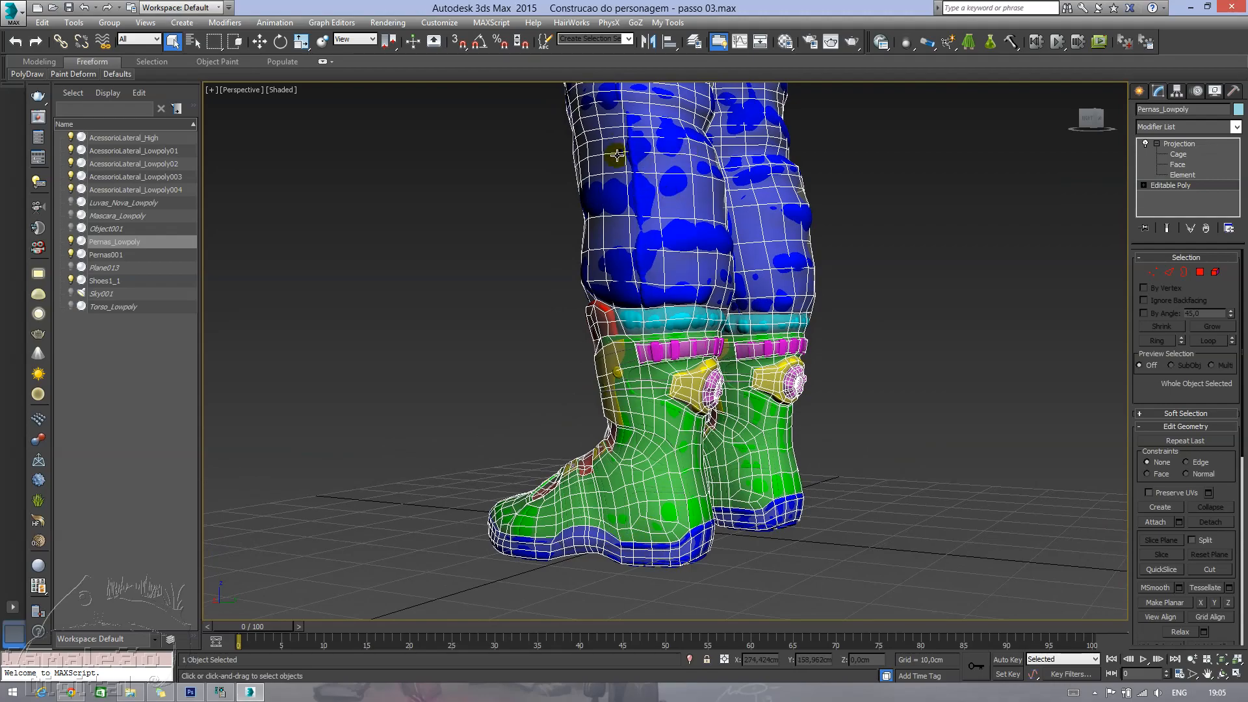
alt+middle_drag(618, 155, 700, 309)
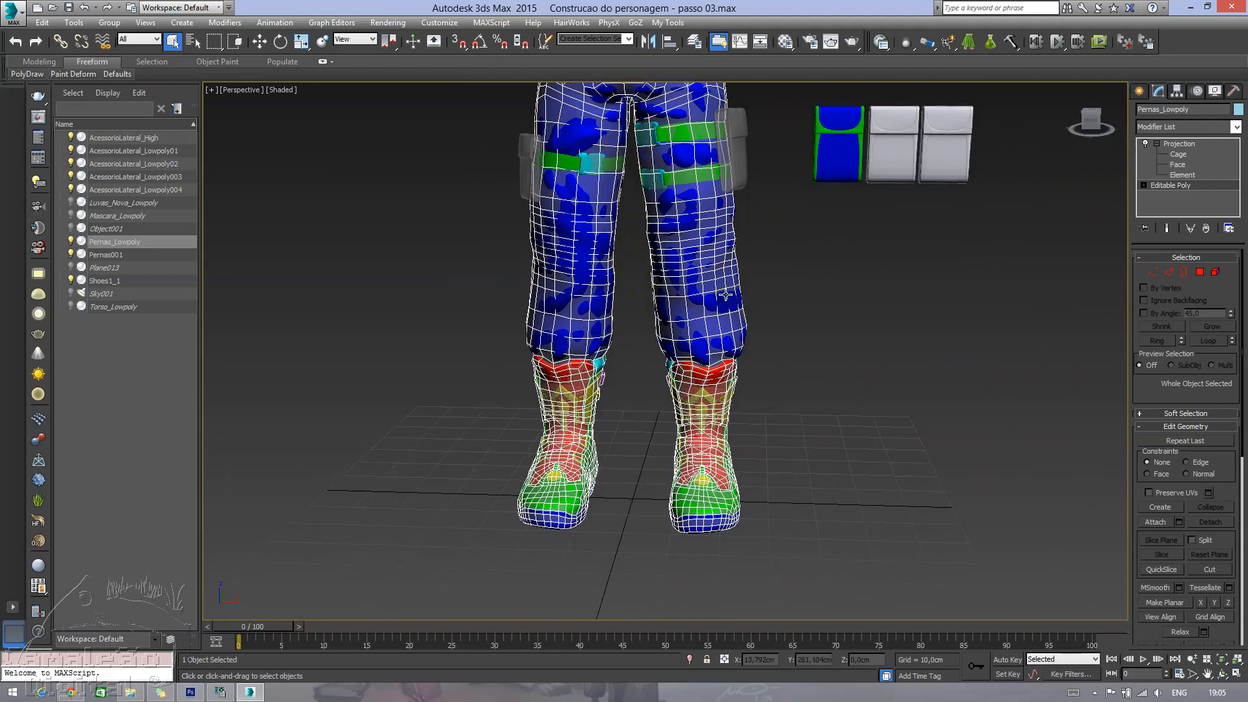
alt+middle_drag(706, 283, 750, 356)
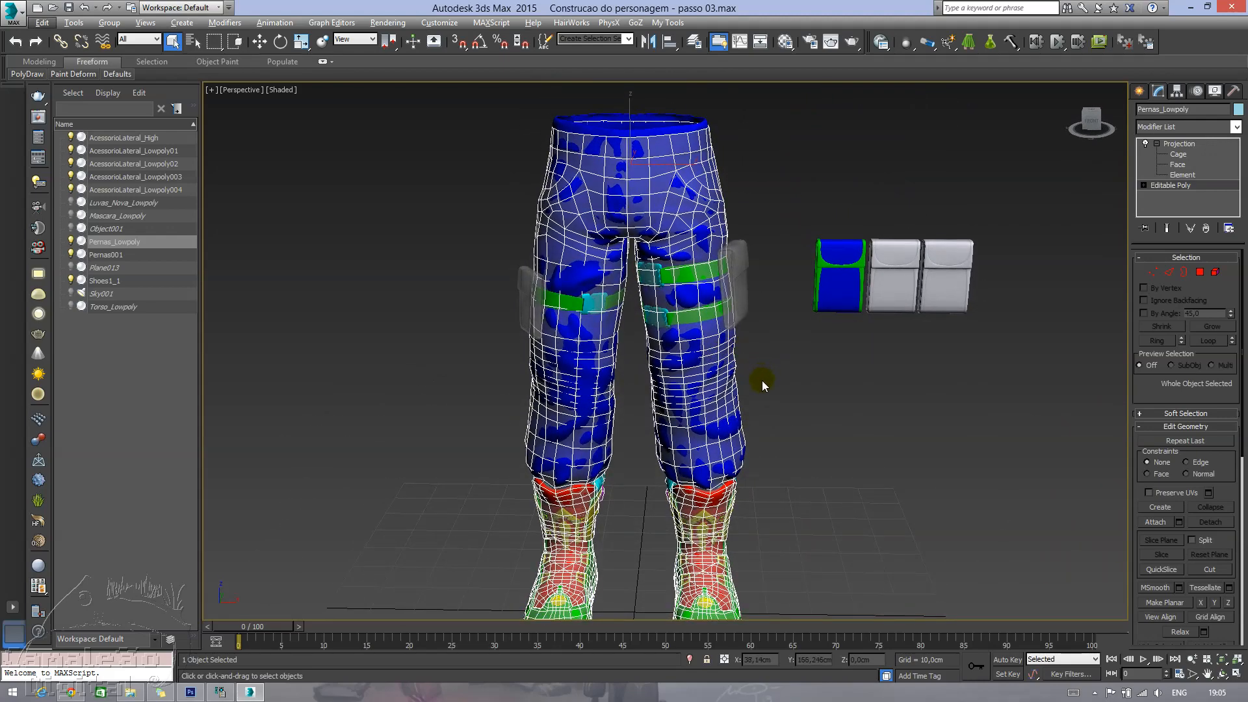
alt+middle_drag(765, 377, 624, 254)
scroll(623, 252, up, 5)
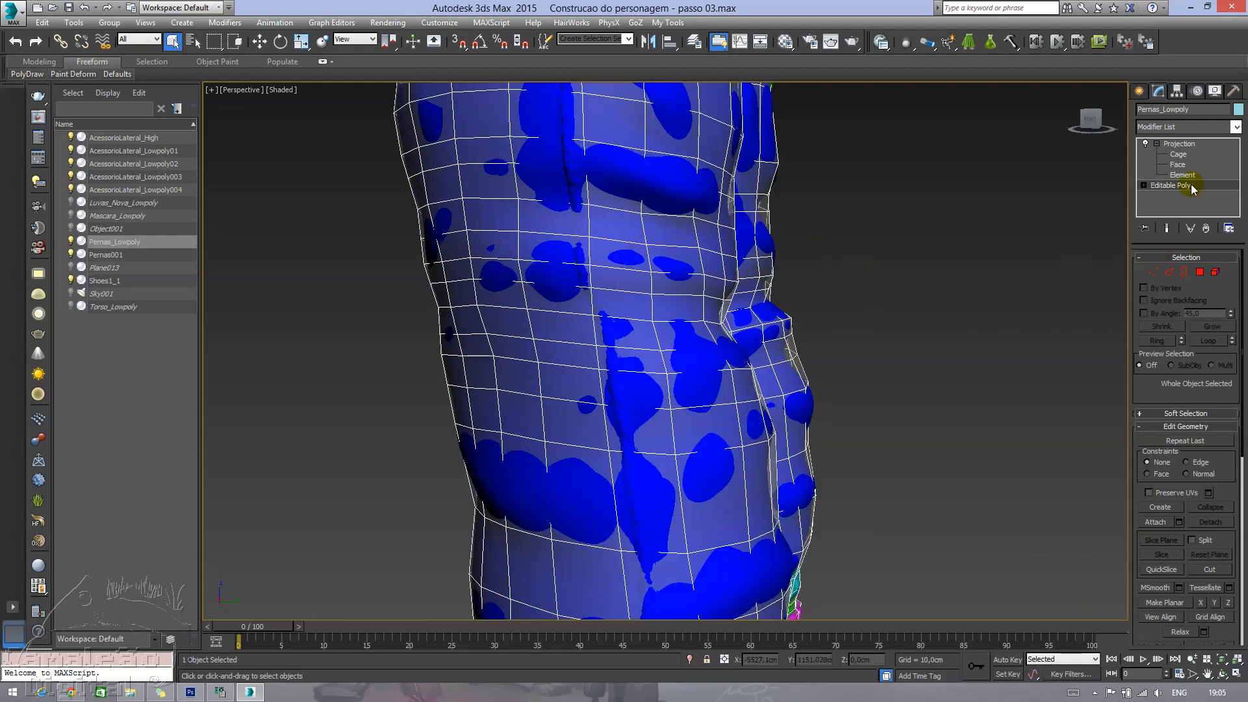
- Return to the Projection modifier and examine the cage around the knee and lower trouser leg
click(1183, 147)
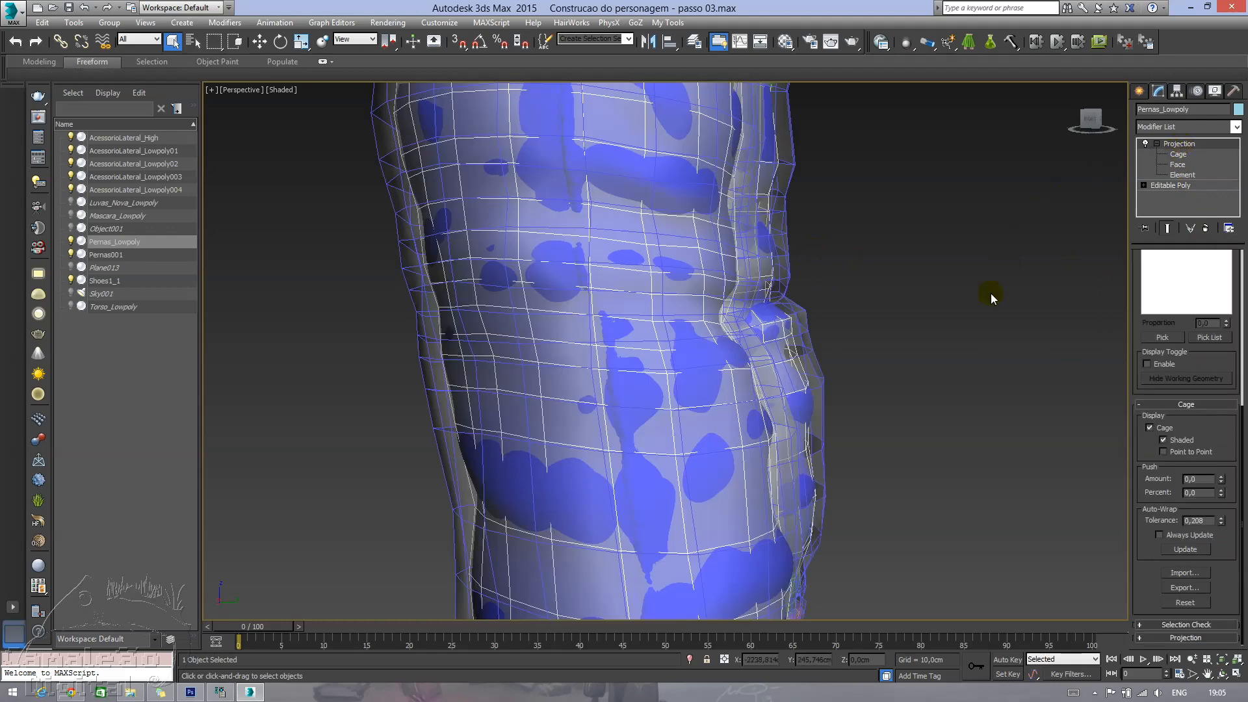
alt+middle_drag(991, 294, 919, 217)
alt+middle_drag(854, 312, 848, 279)
middle_drag(848, 279, 838, 181)
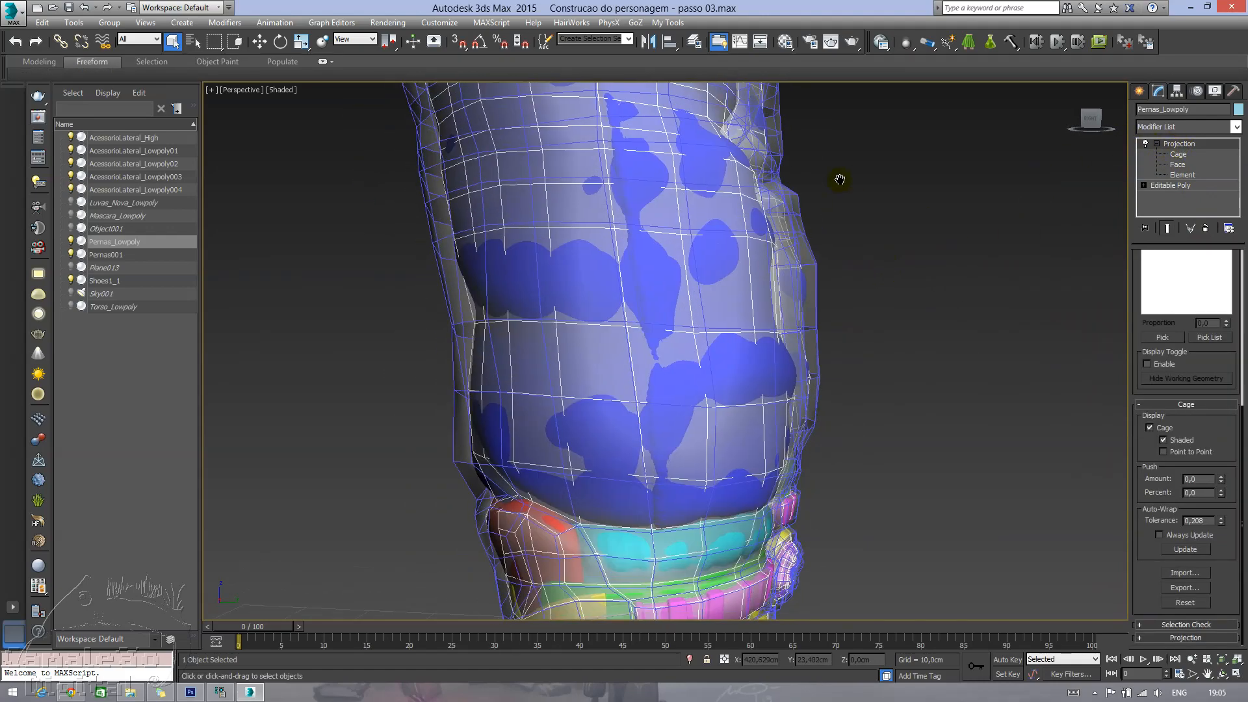
alt+middle_drag(851, 374, 787, 361)
middle_drag(787, 360, 814, 332)
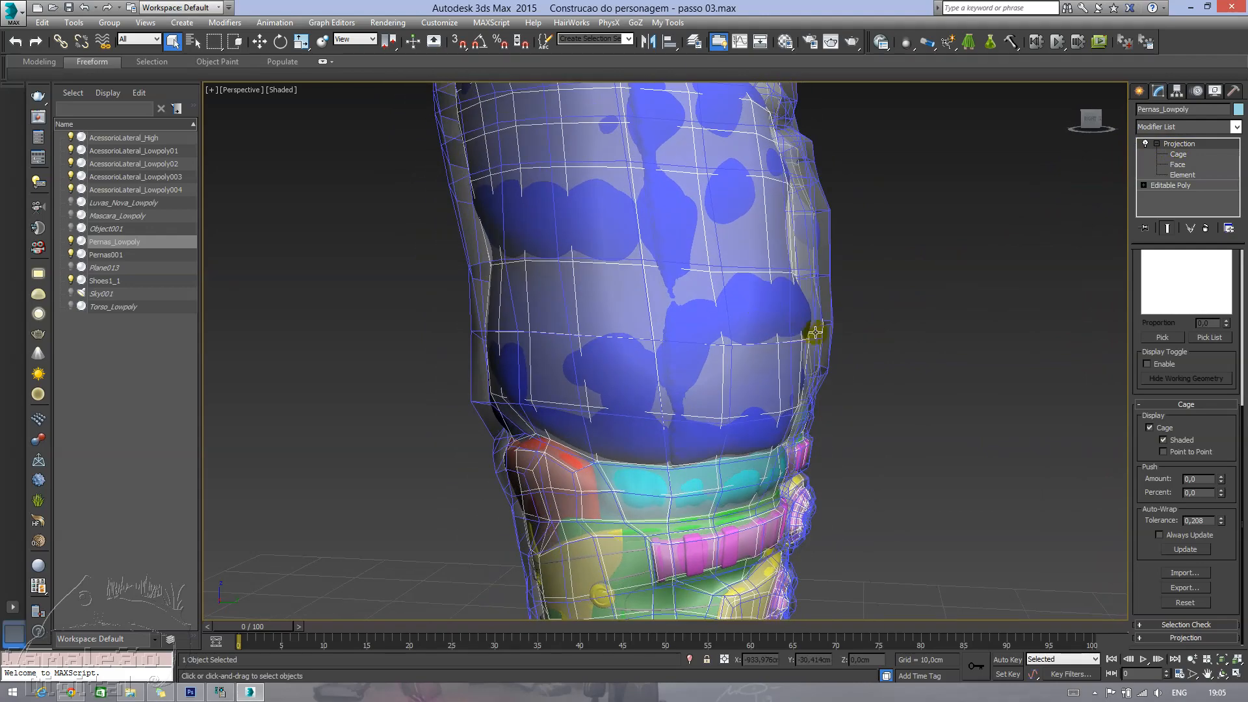
alt+middle_drag(632, 248, 950, 330)
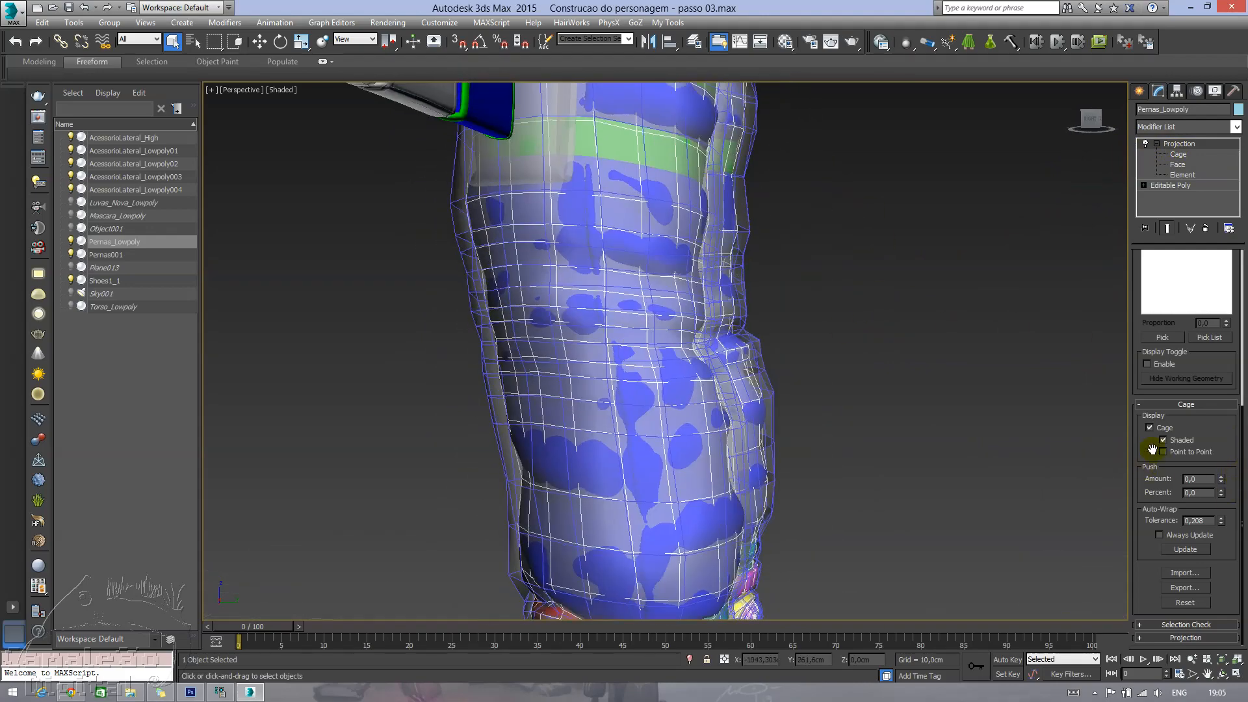
scroll(908, 478, down, 3)
middle_drag(930, 422, 969, 289)
- Examine the cage closely around the boot's magenta strap, yellow ankle piece and round knob
scroll(830, 228, up, 6)
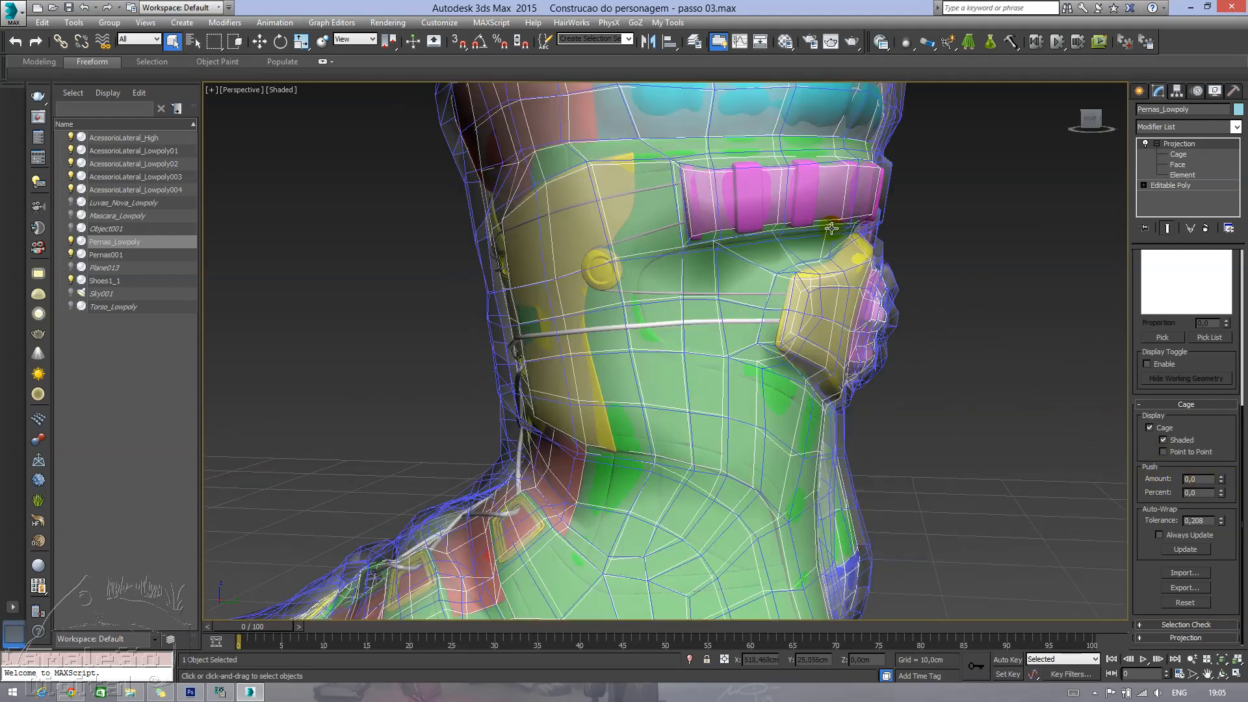
middle_drag(995, 344, 976, 300)
middle_drag(869, 227, 853, 356)
alt+middle_drag(836, 245, 817, 239)
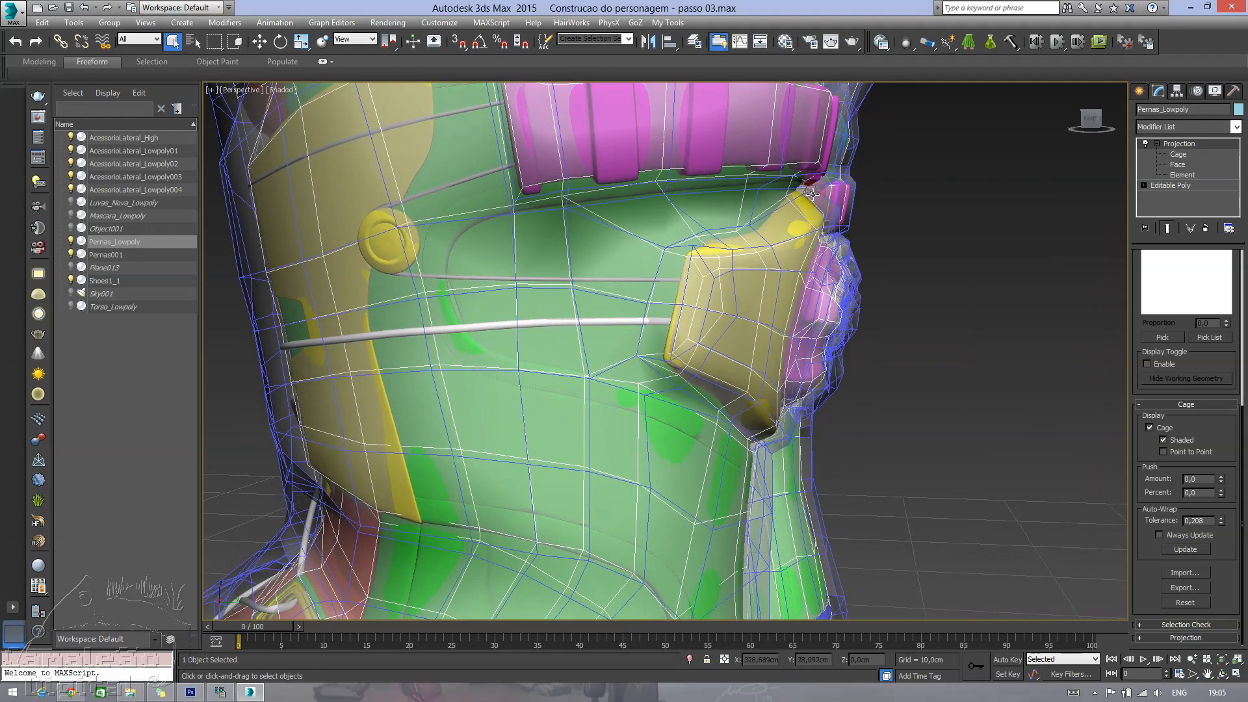
alt+middle_drag(834, 221, 747, 237)
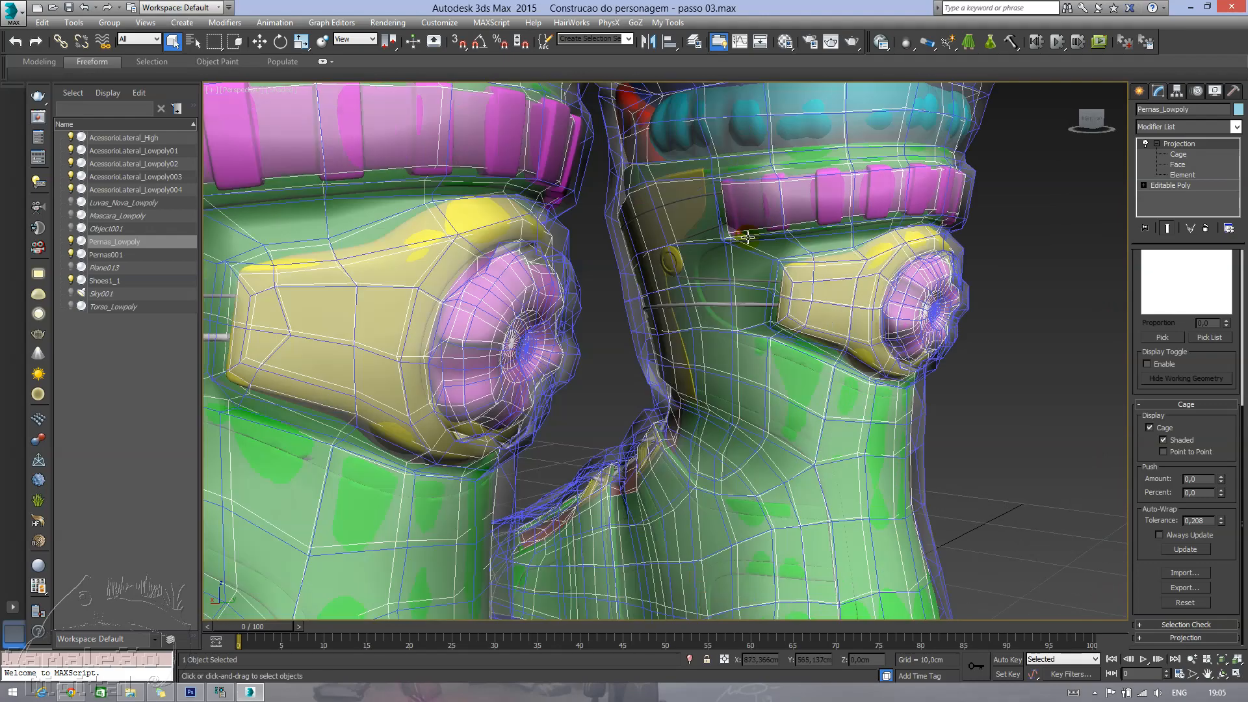
middle_drag(495, 207, 524, 204)
scroll(523, 203, up, 4)
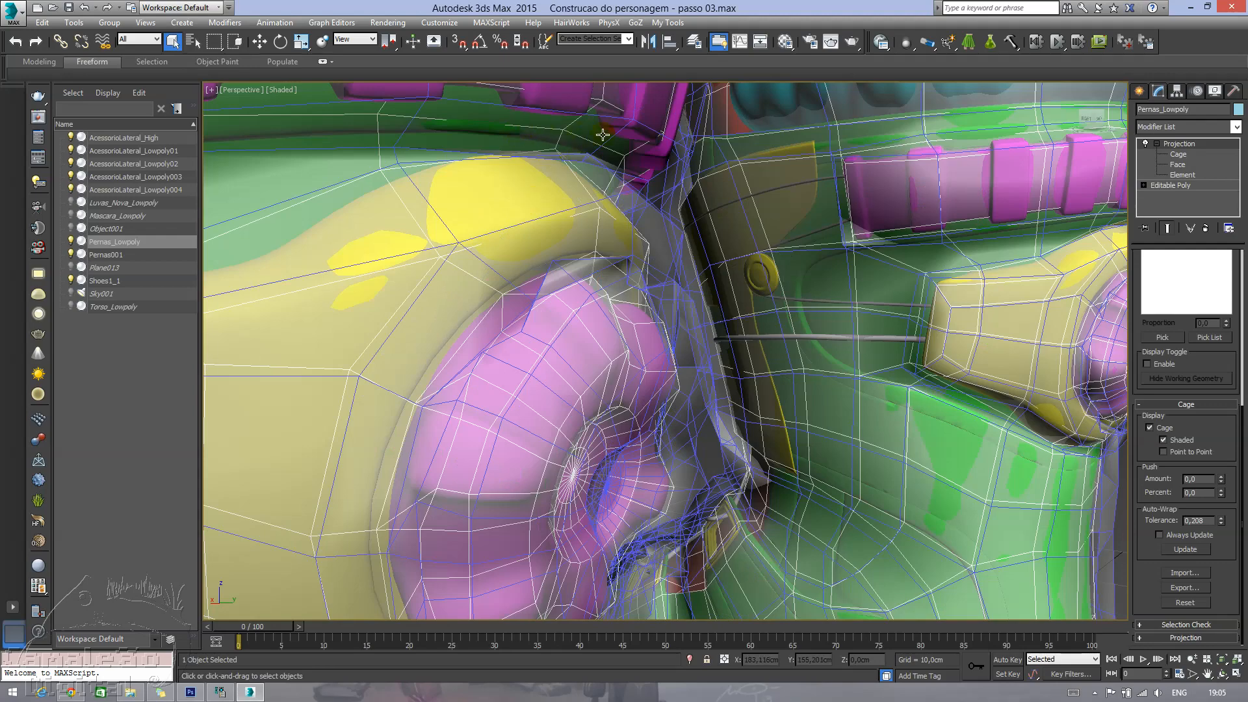
middle_drag(588, 142, 625, 263)
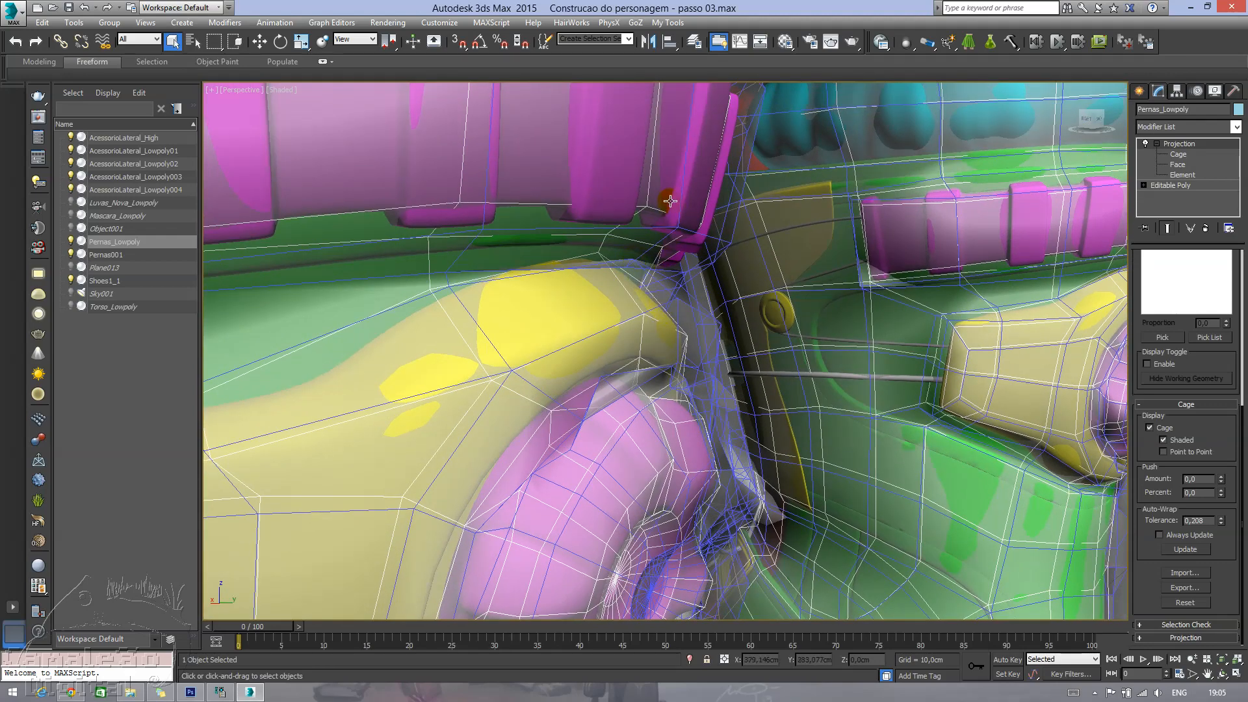
scroll(689, 214, down, 8)
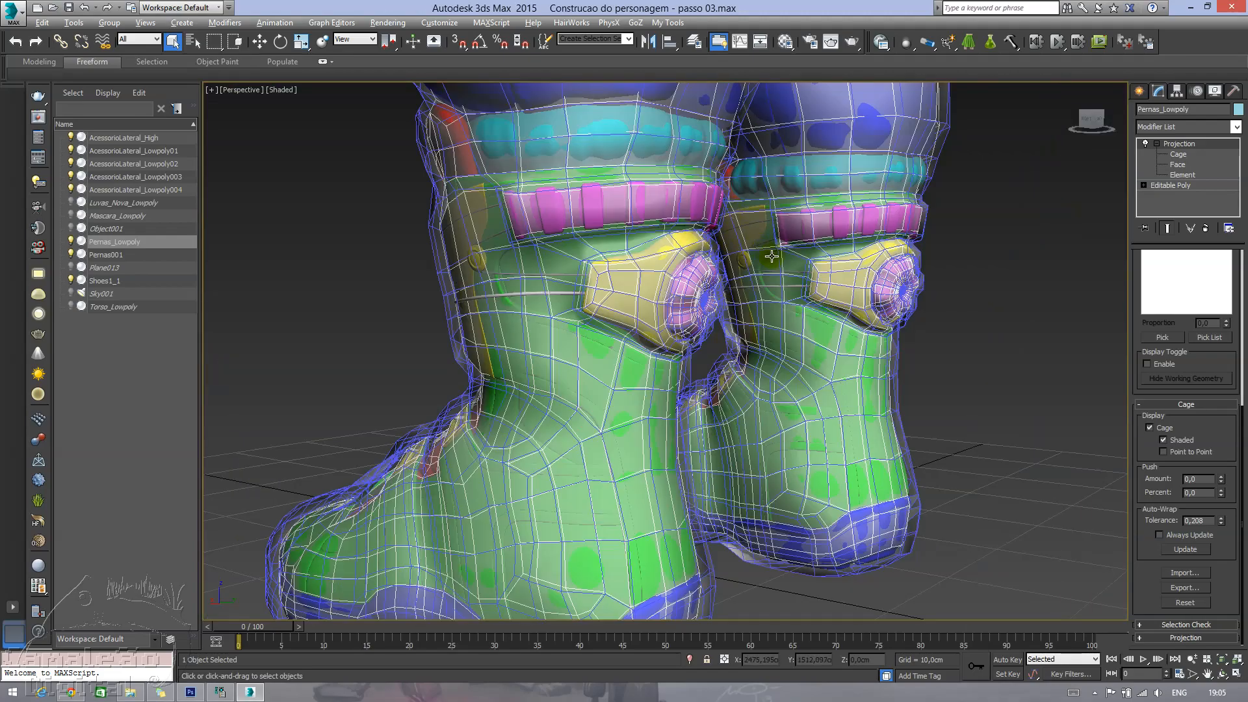
- Select the cage vertices around both boots' ankles and try pushing them outward with the cage Push Amount
alt+middle_drag(772, 256, 757, 272)
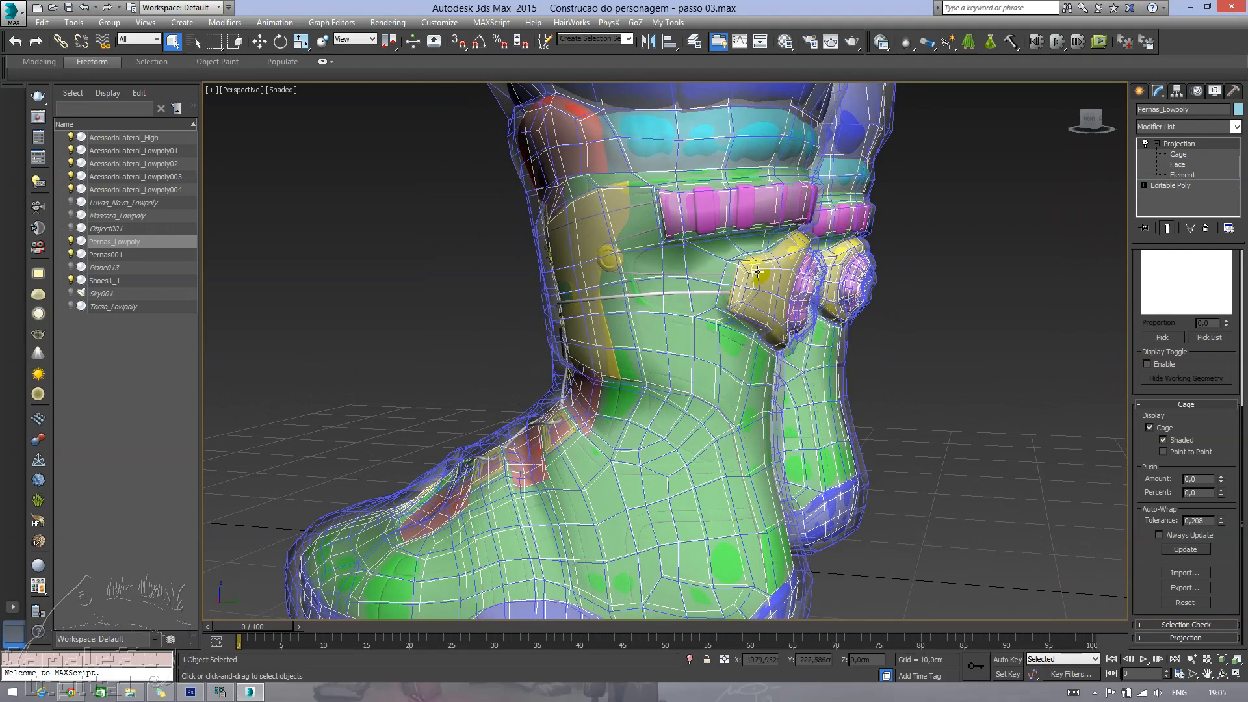
click(1178, 154)
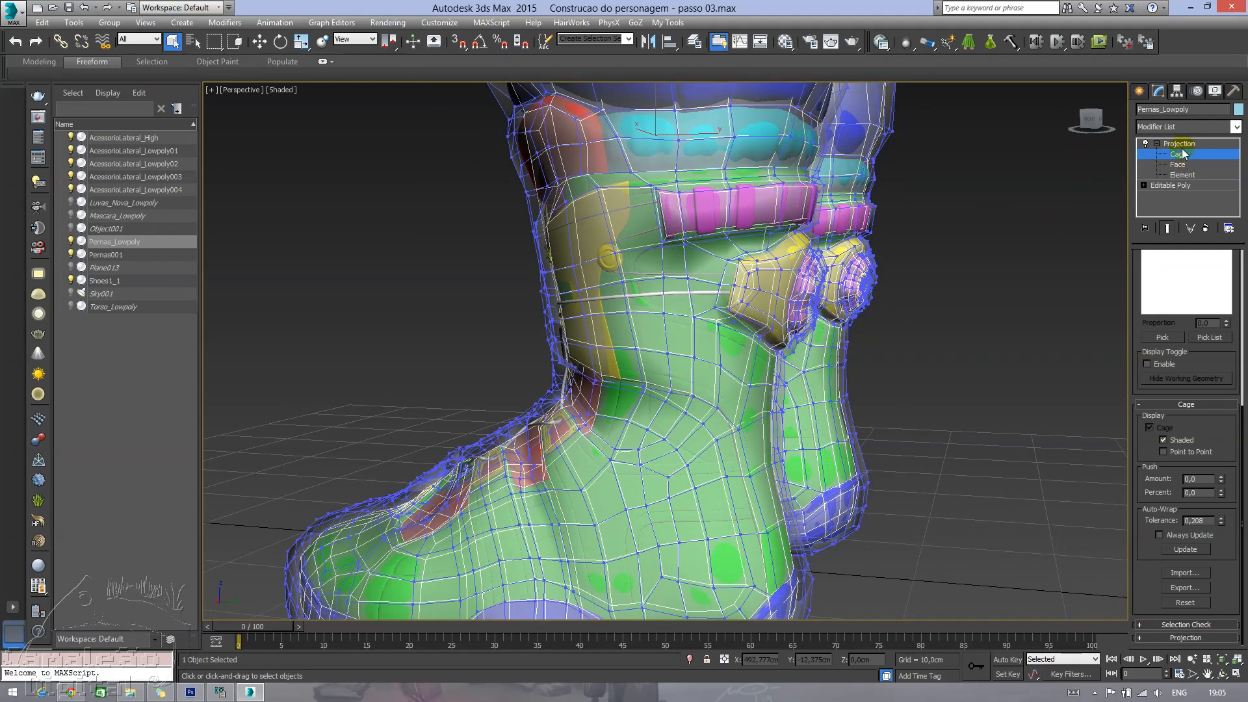
alt+middle_drag(841, 334, 894, 335)
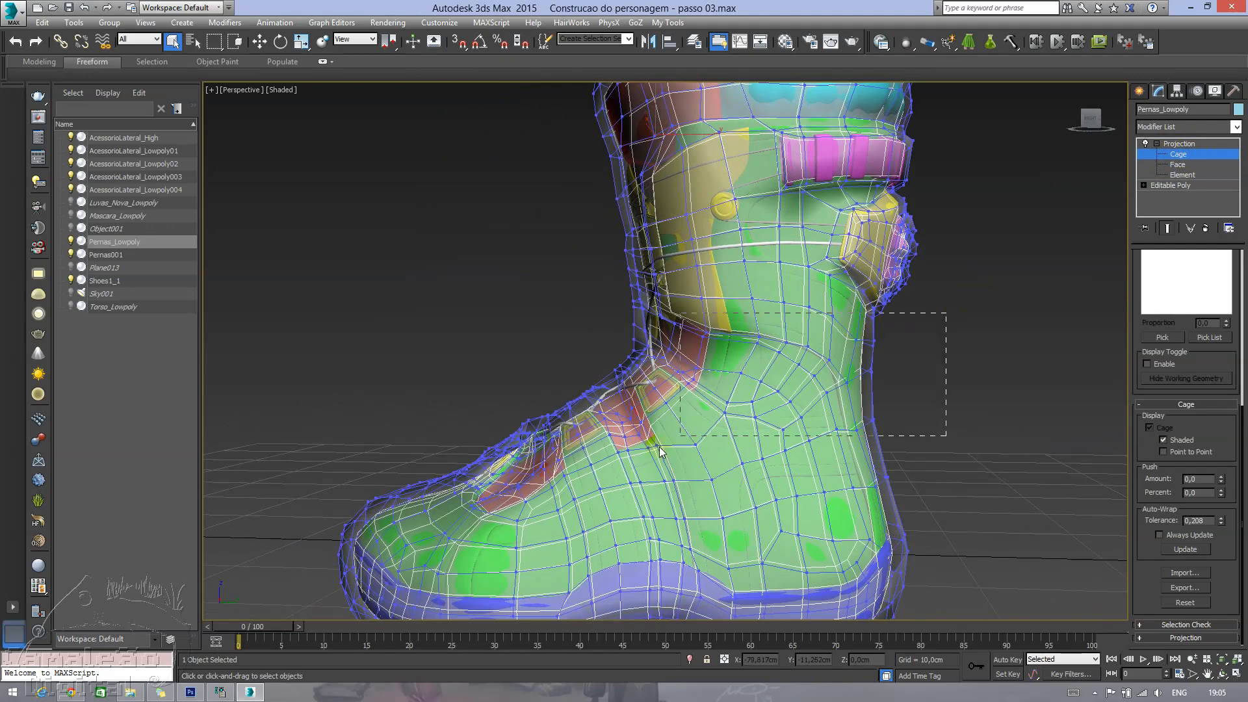
drag(659, 446, 662, 443)
alt+middle_drag(883, 411, 732, 413)
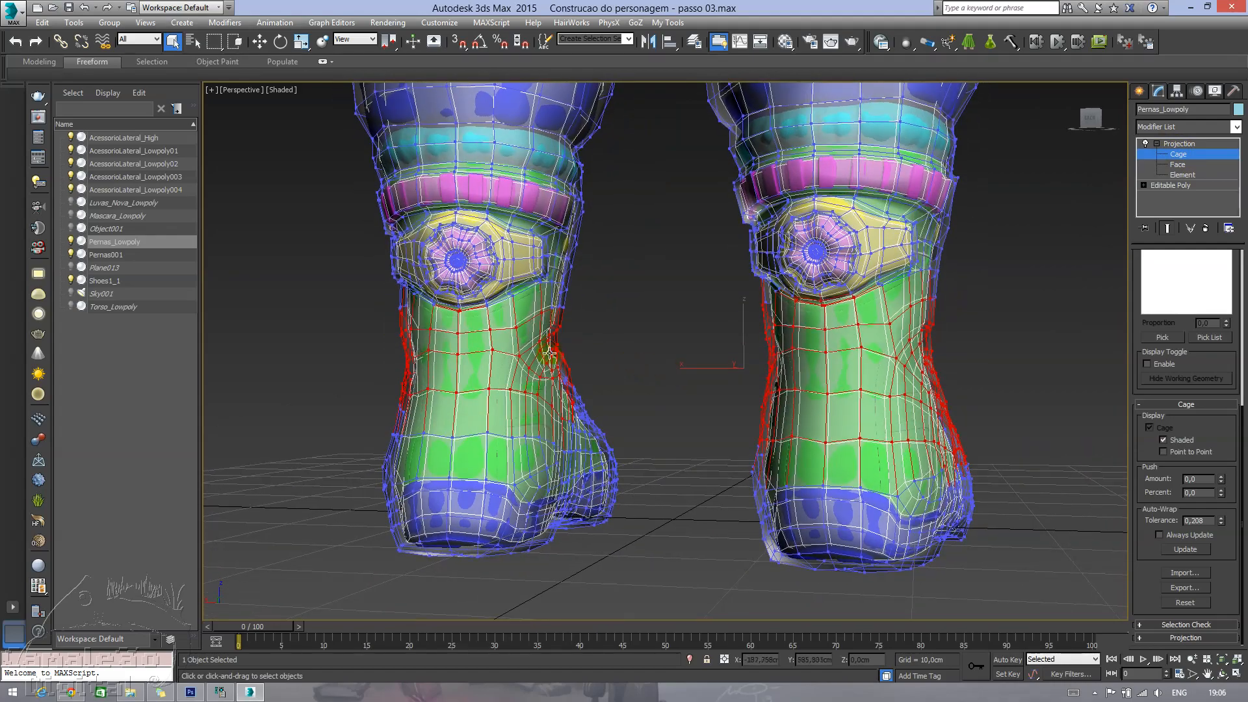
scroll(516, 345, up, 5)
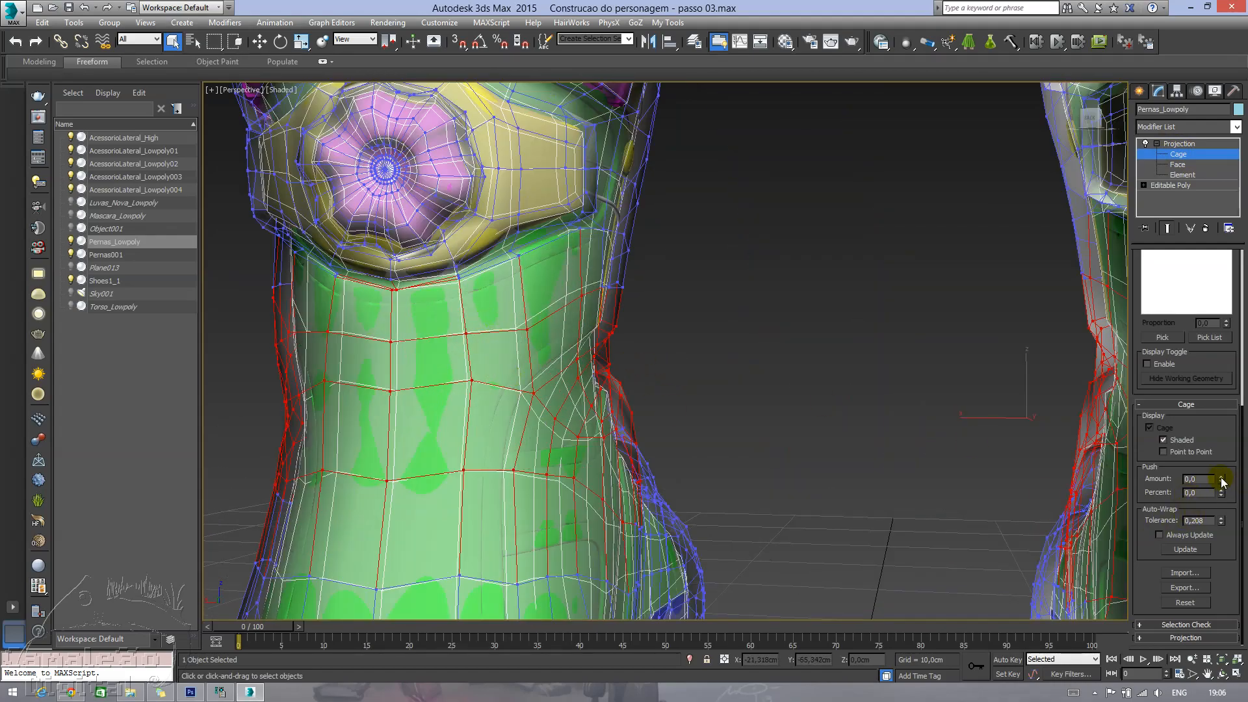
drag(1221, 482, 1206, 328)
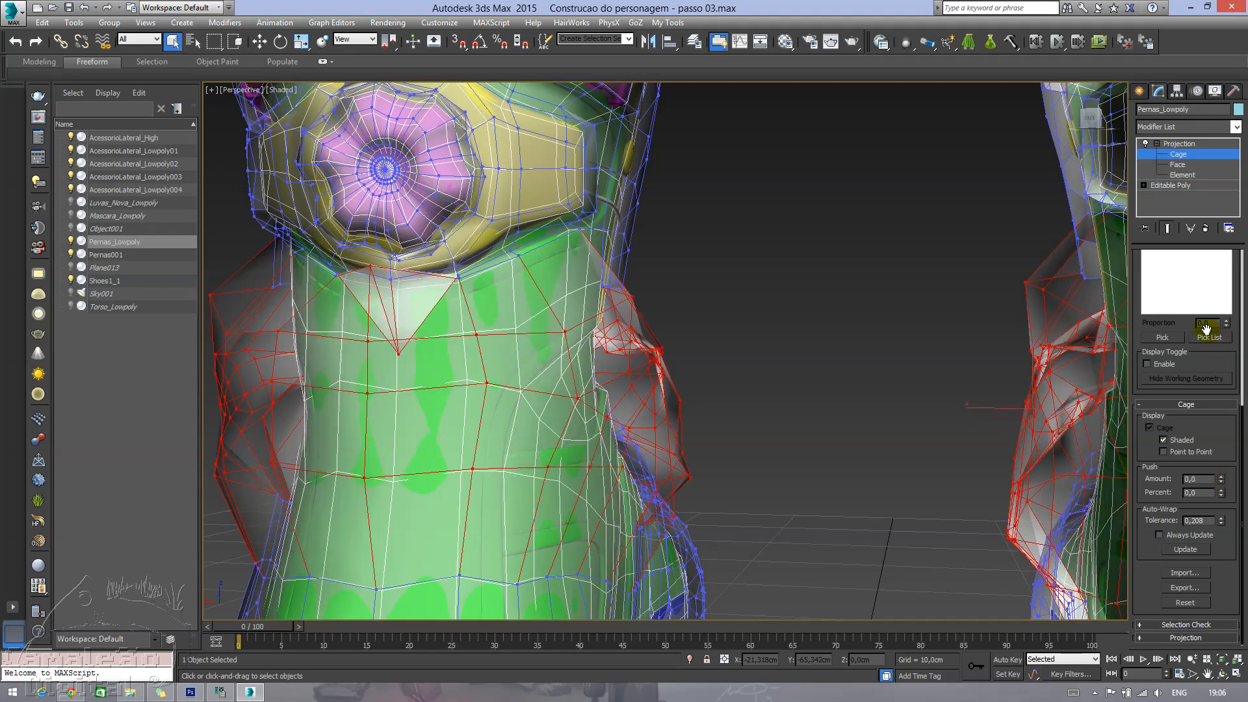
- Undo the ankle cage push and return from Cage sub-object editing to the Projection modifier level
key(ctrl+z)
alt+middle_drag(732, 431, 724, 385)
scroll(723, 385, down, 10)
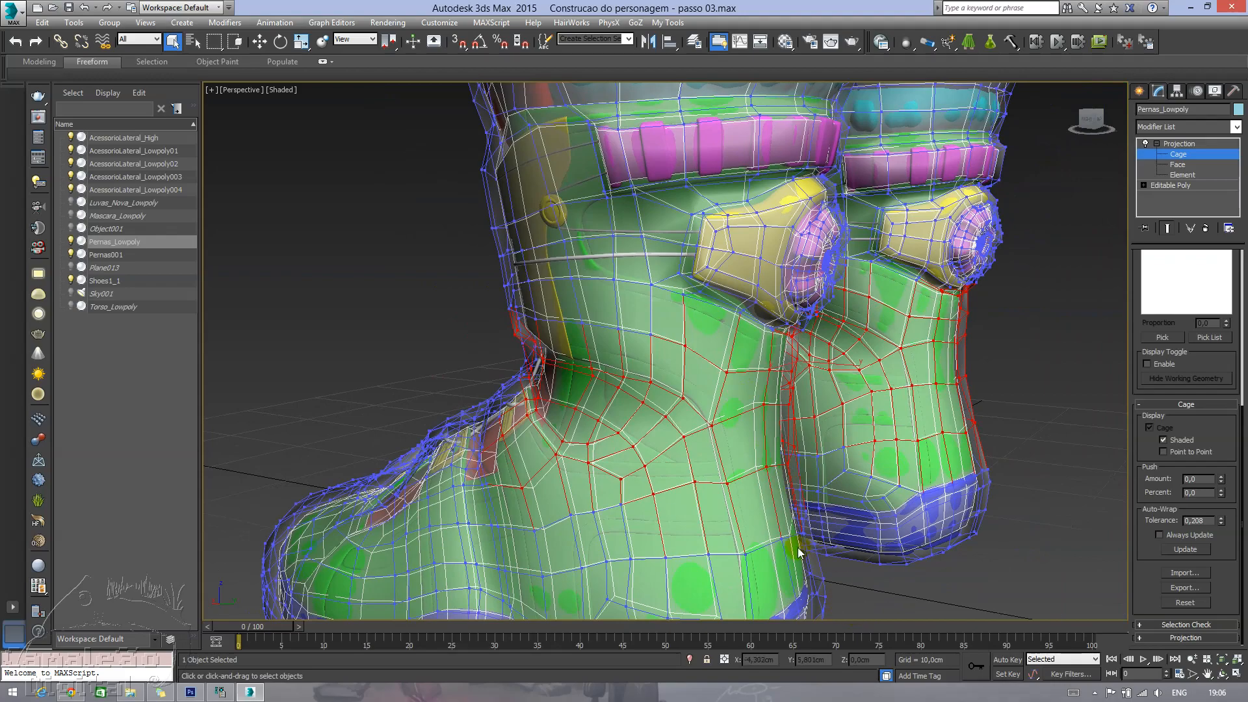
alt+middle_drag(786, 518, 821, 462)
scroll(673, 479, down, 7)
click(1185, 144)
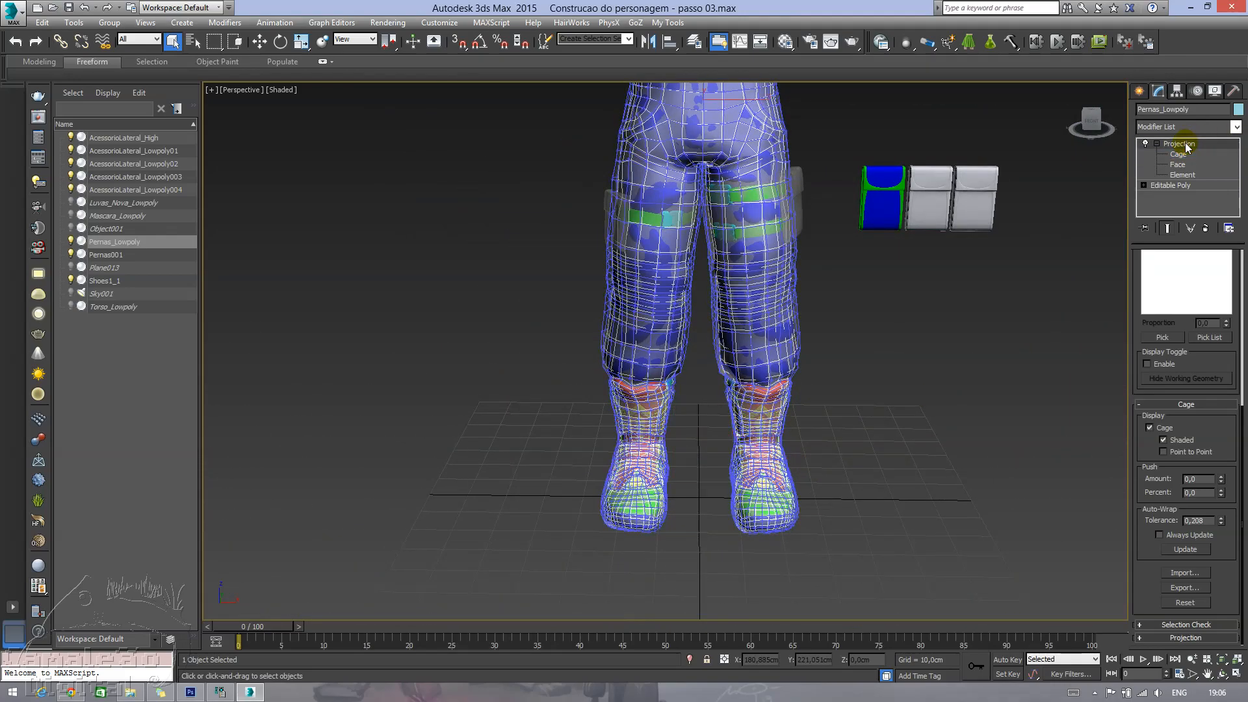
- Select the two low-poly side pouches on the thighs and examine how they sit against the trousers and straps
click(991, 379)
scroll(877, 342, up, 7)
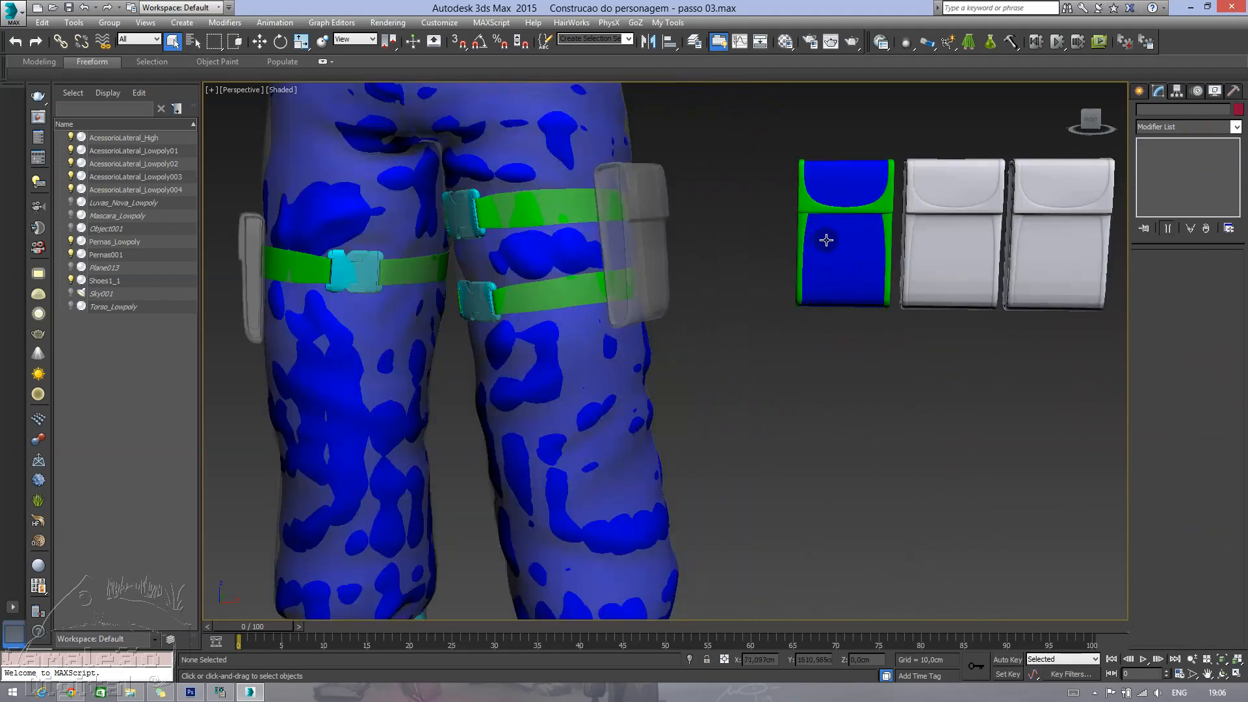
middle_drag(826, 239, 766, 276)
middle_drag(557, 263, 602, 293)
middle_drag(608, 248, 629, 236)
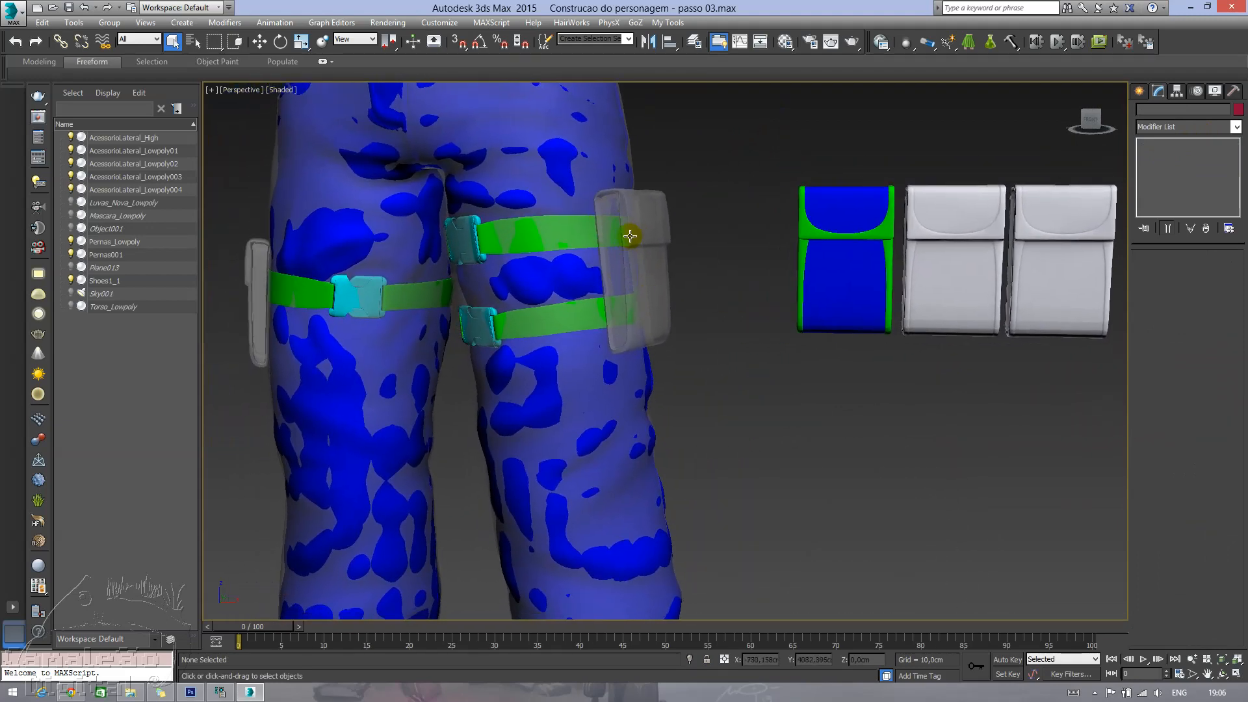
click(657, 290)
alt+middle_drag(658, 291, 611, 292)
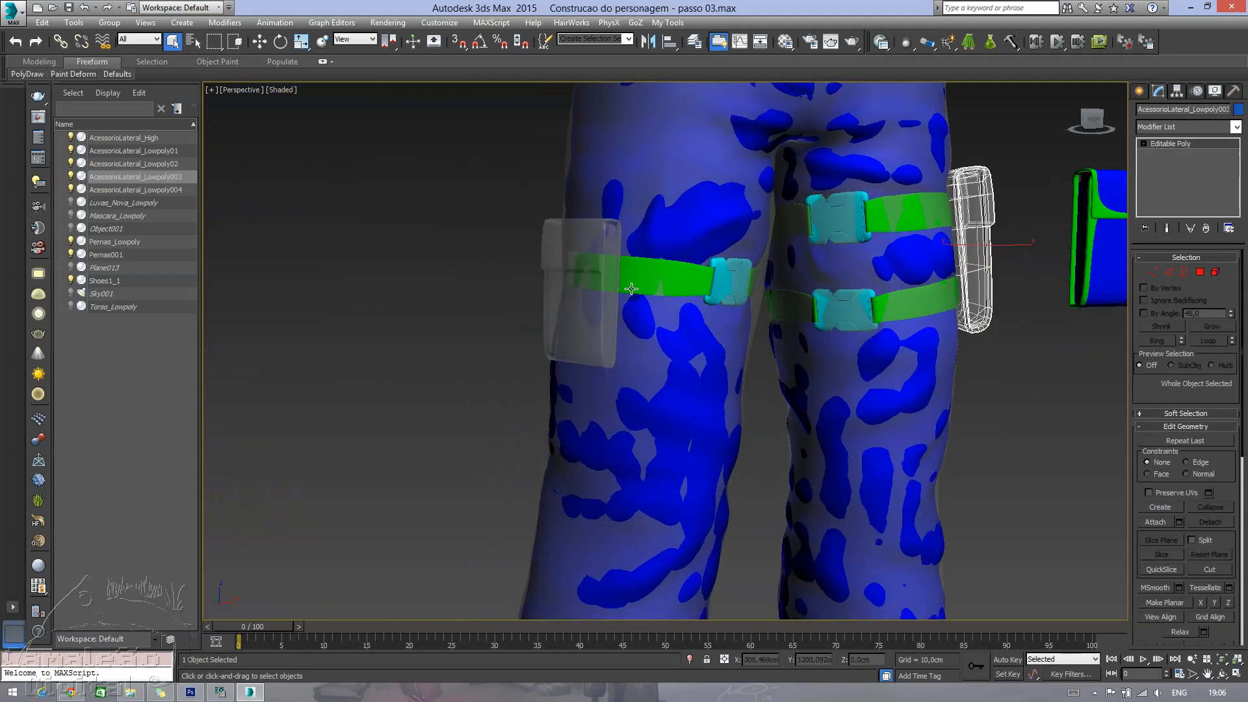
ctrl+click(590, 287)
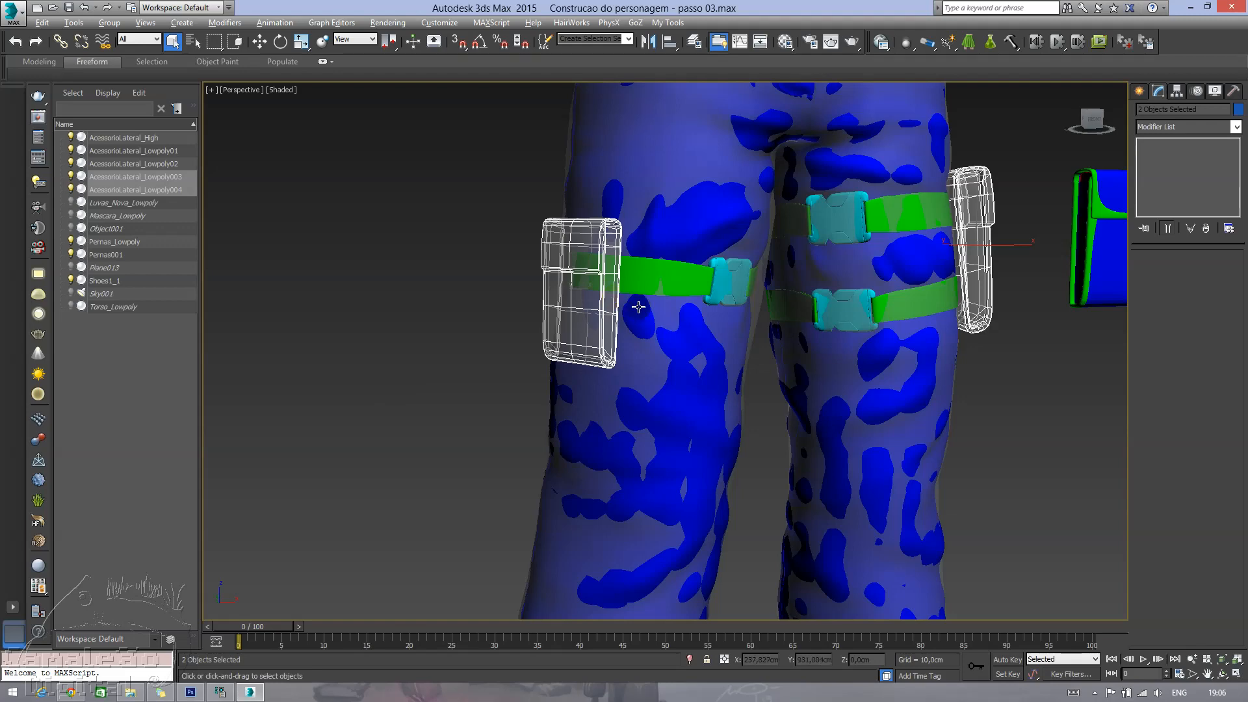
alt+middle_drag(682, 333, 1001, 327)
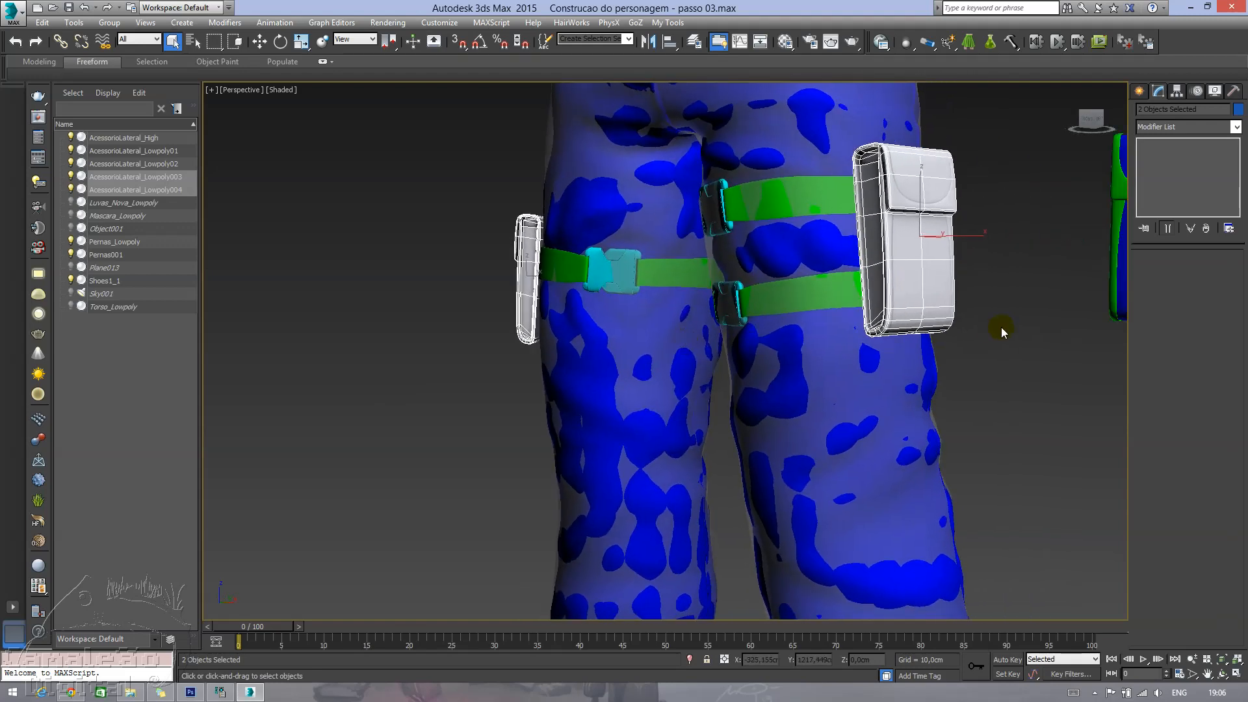
click(1001, 326)
- Show the legs mesh at Editable Poly level, hide Pernas001 and Shoes1_1, and clear the selection
alt+middle_drag(891, 270, 872, 353)
click(788, 372)
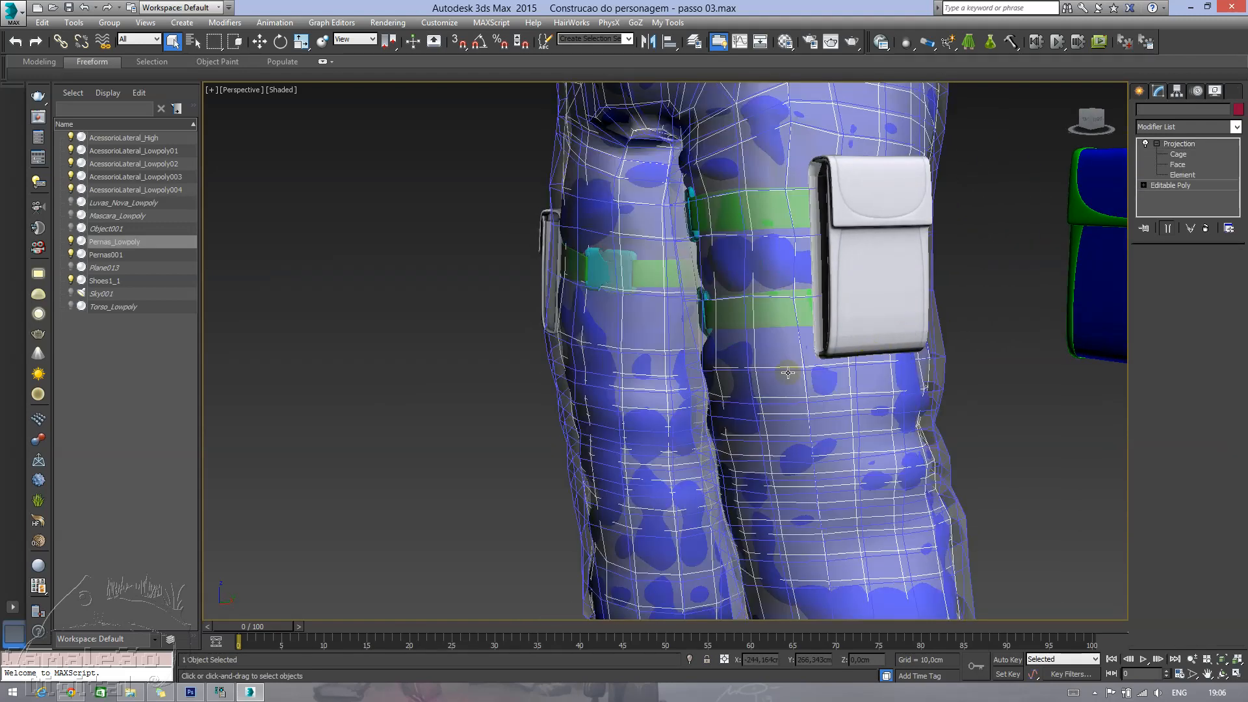
click(1172, 187)
alt+middle_drag(785, 243, 820, 251)
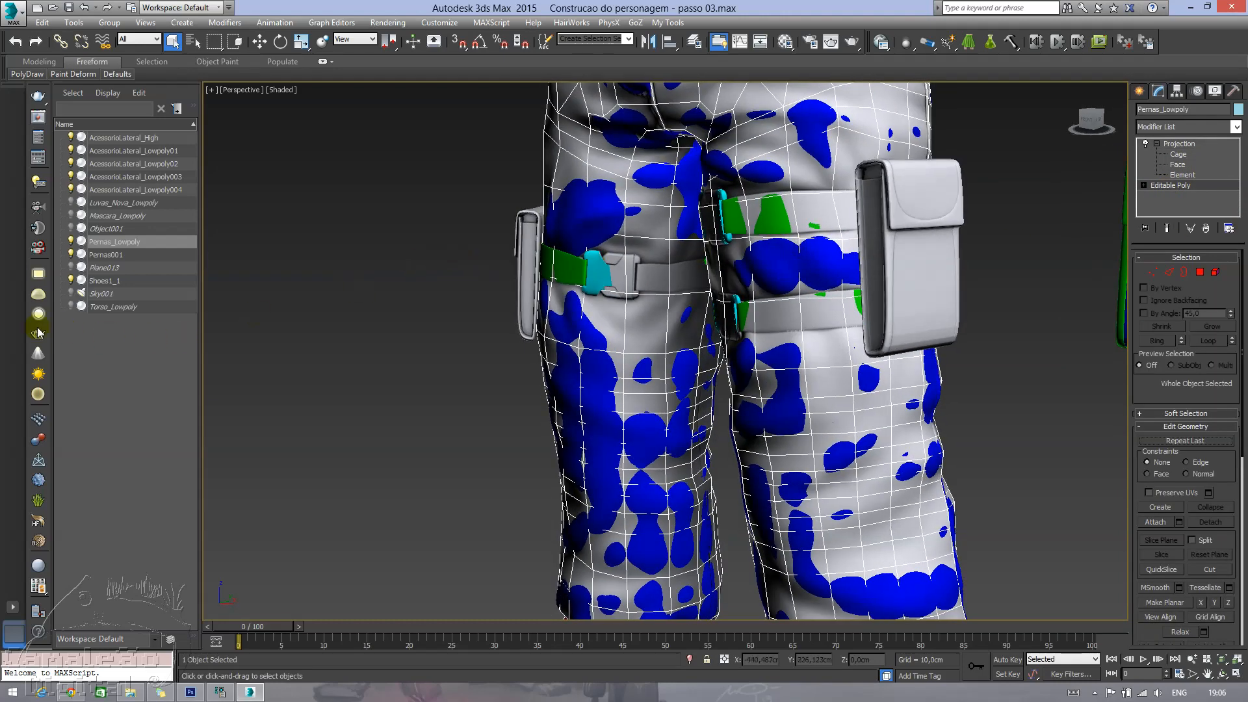
click(71, 255)
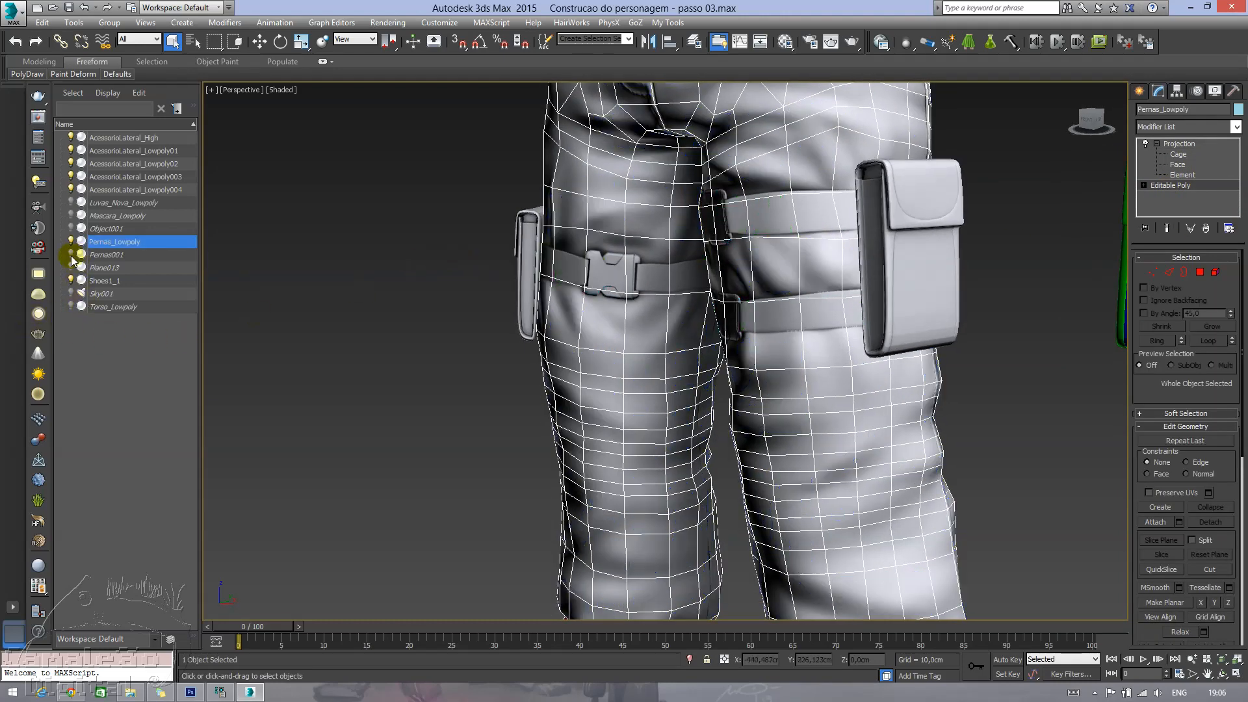
middle_drag(440, 398, 426, 179)
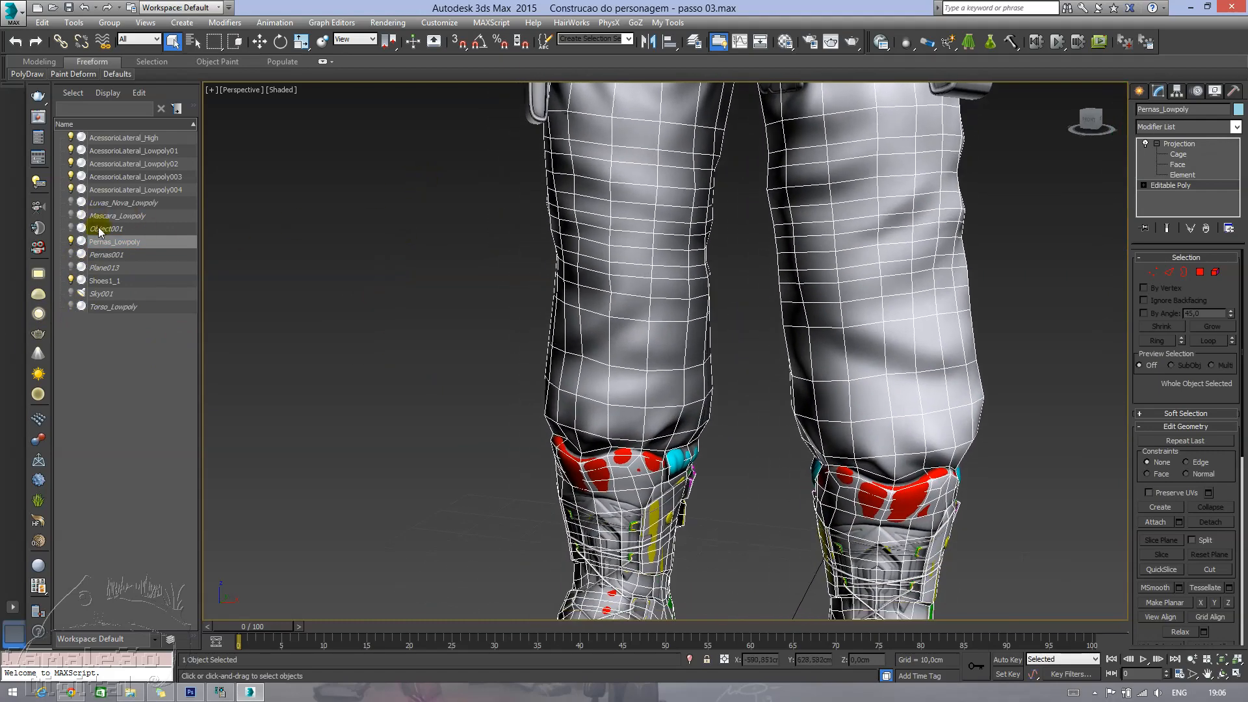
click(71, 280)
middle_drag(364, 390, 351, 279)
click(713, 426)
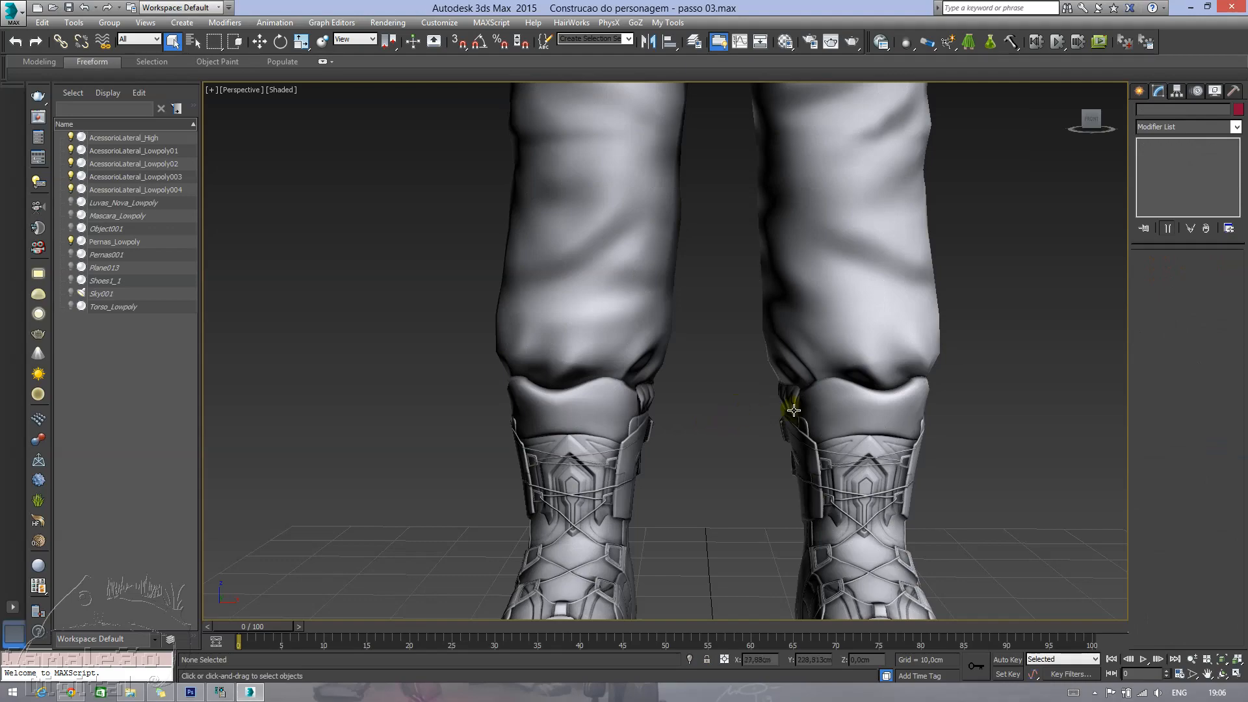
- Examine the low-poly boots up close, including their wireframe at the Editable Poly level
alt+middle_drag(791, 409, 683, 315)
scroll(722, 426, up, 4)
alt+middle_drag(828, 440, 827, 368)
scroll(730, 340, up, 4)
click(788, 357)
click(1170, 185)
alt+middle_drag(886, 340, 733, 443)
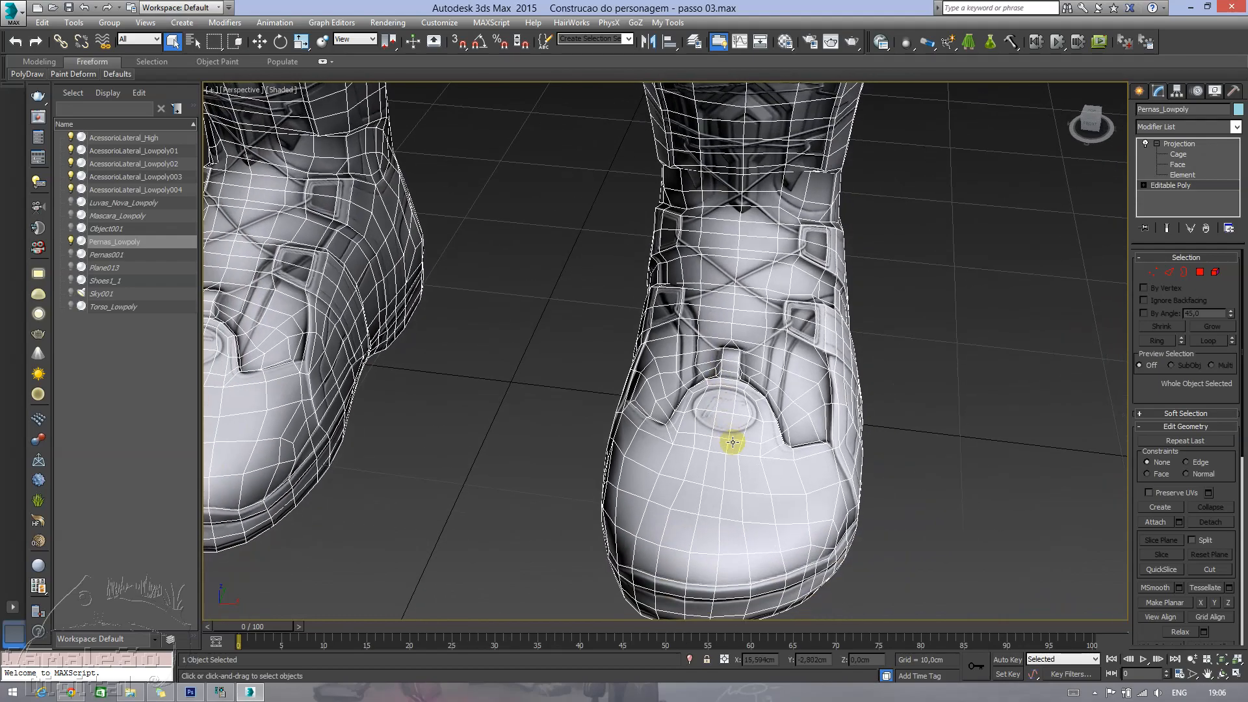
scroll(732, 399, down, 4)
alt+middle_drag(732, 398, 713, 366)
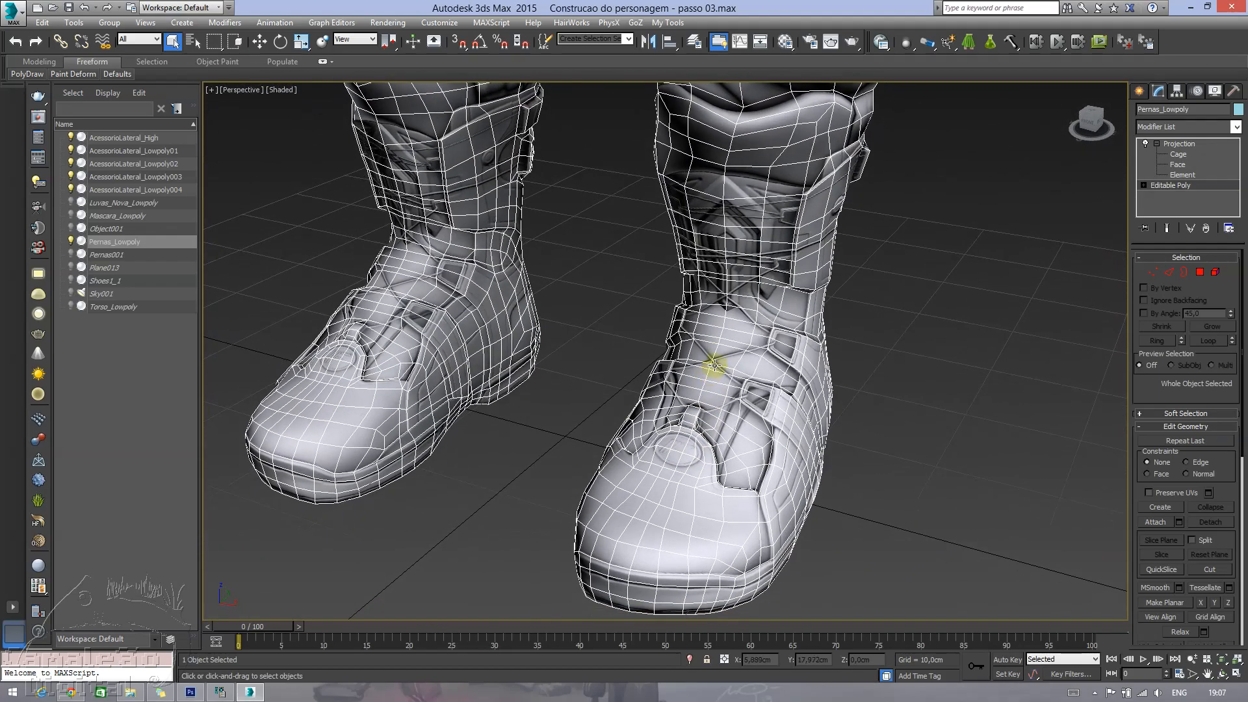
scroll(720, 369, down, 1)
- Clear the selection and examine the shaded low-poly boots and legs without the wireframe
click(869, 341)
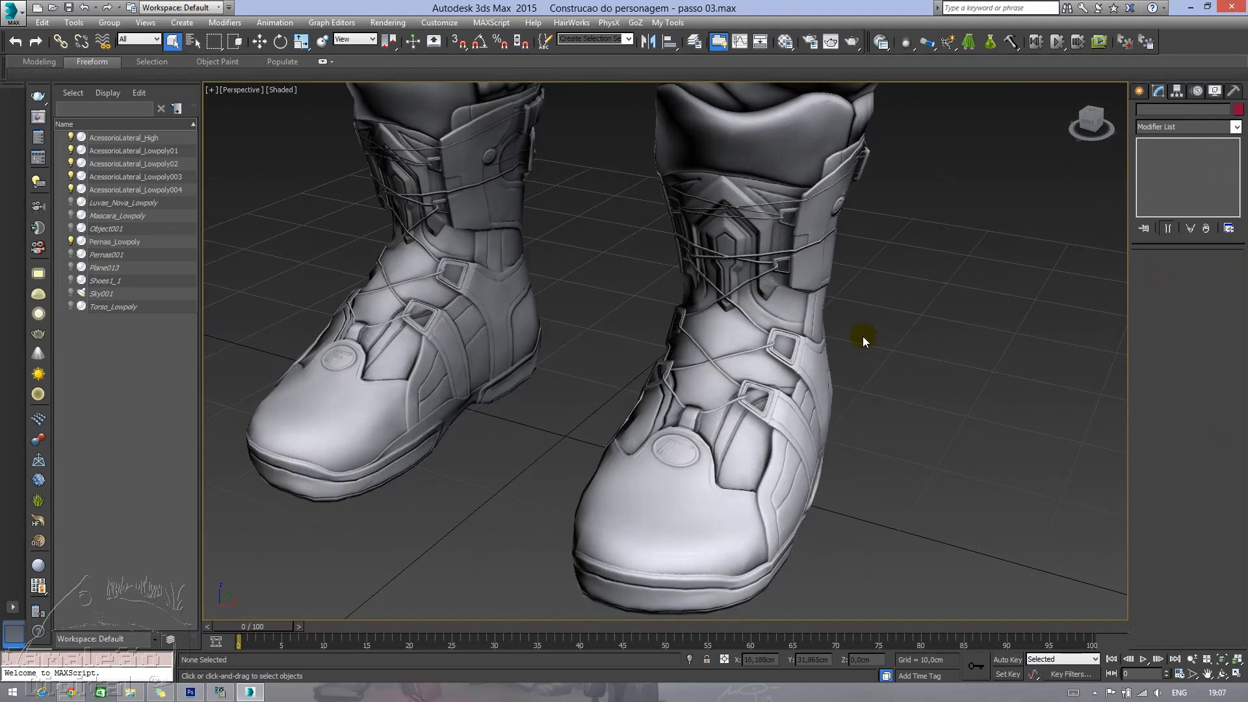
scroll(863, 337, down, 4)
scroll(812, 336, up, 8)
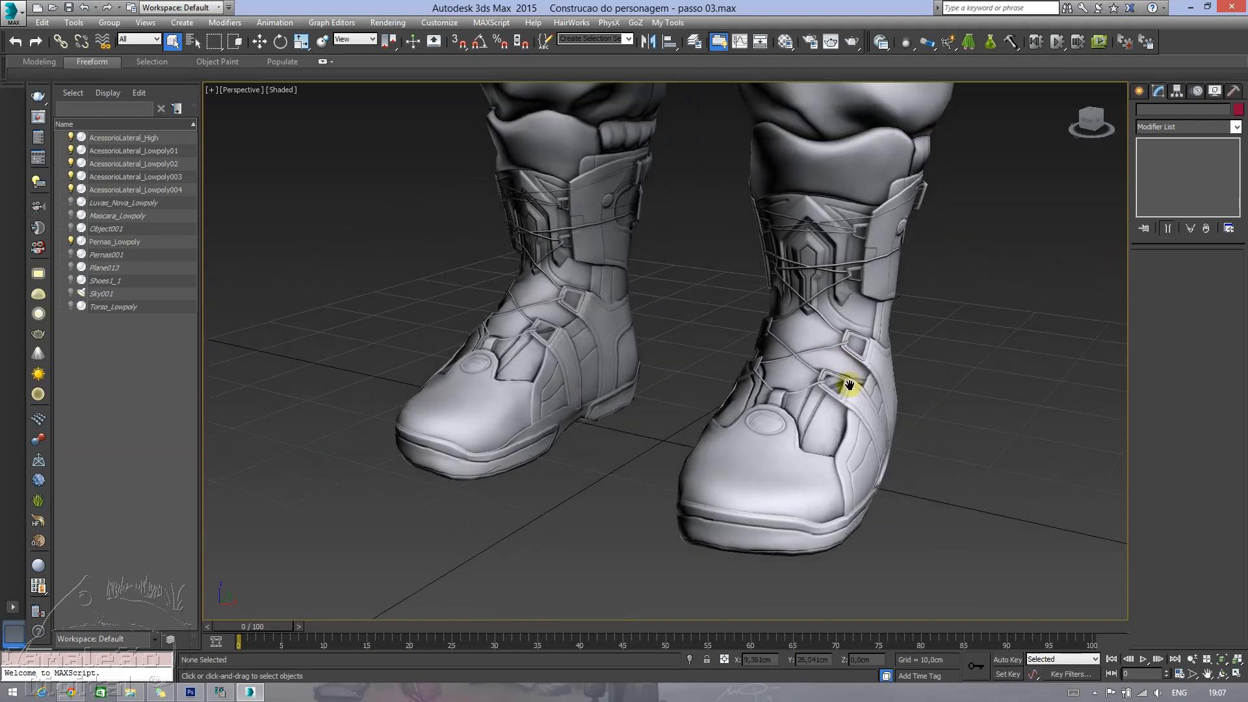
scroll(807, 399, down, 5)
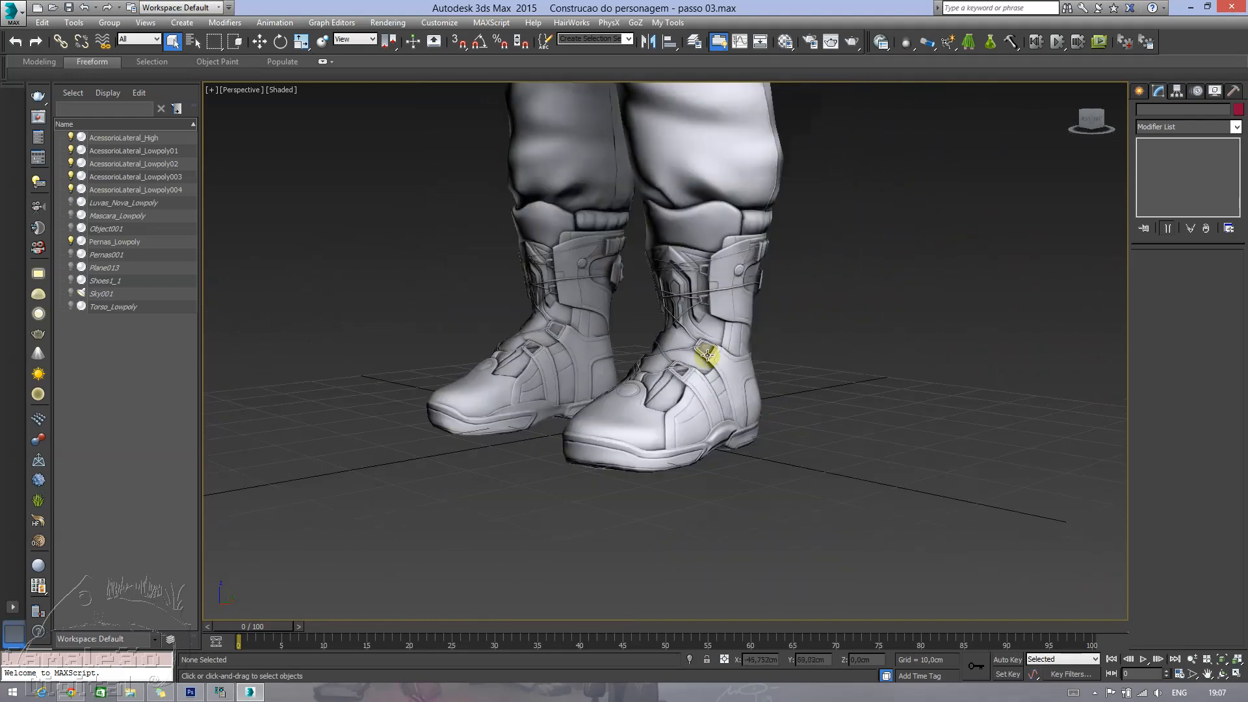
alt+middle_drag(737, 366, 696, 392)
scroll(740, 365, down, 5)
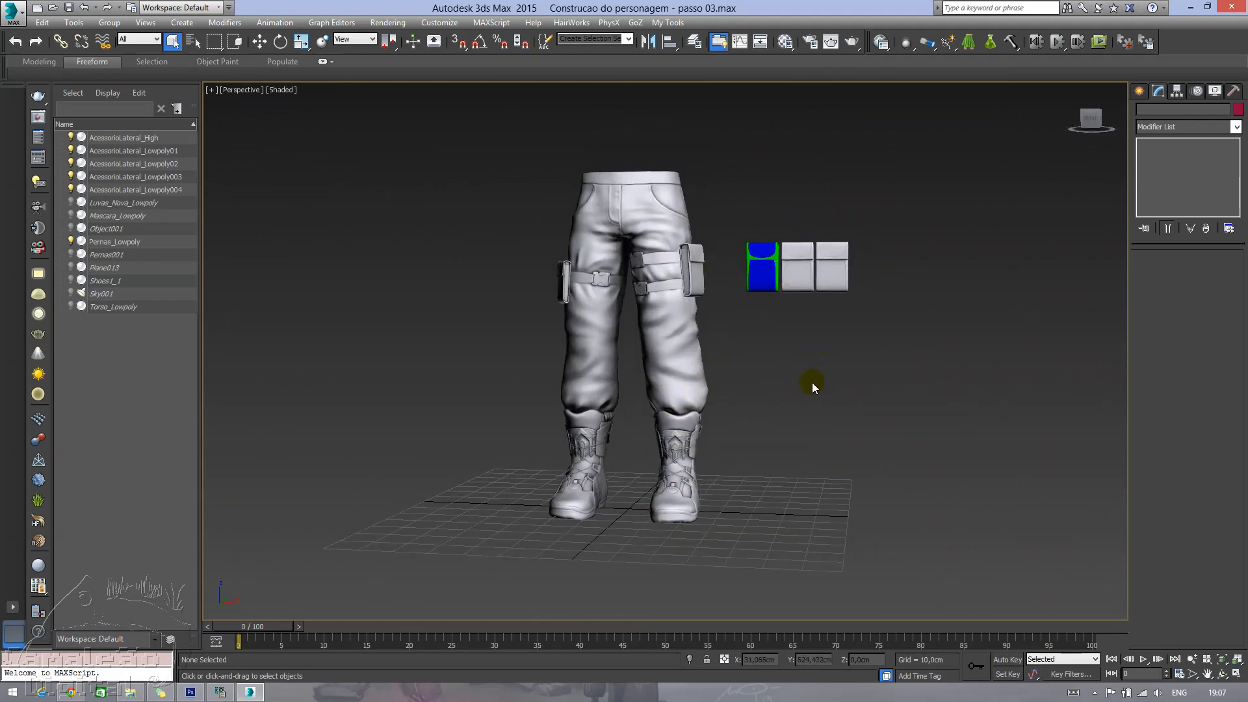
- Select the high-poly pouch AcessorioLateral_High beside the legs and examine its flap and open side up close
alt+middle_drag(812, 383, 787, 313)
middle_drag(788, 313, 778, 345)
scroll(763, 314, up, 5)
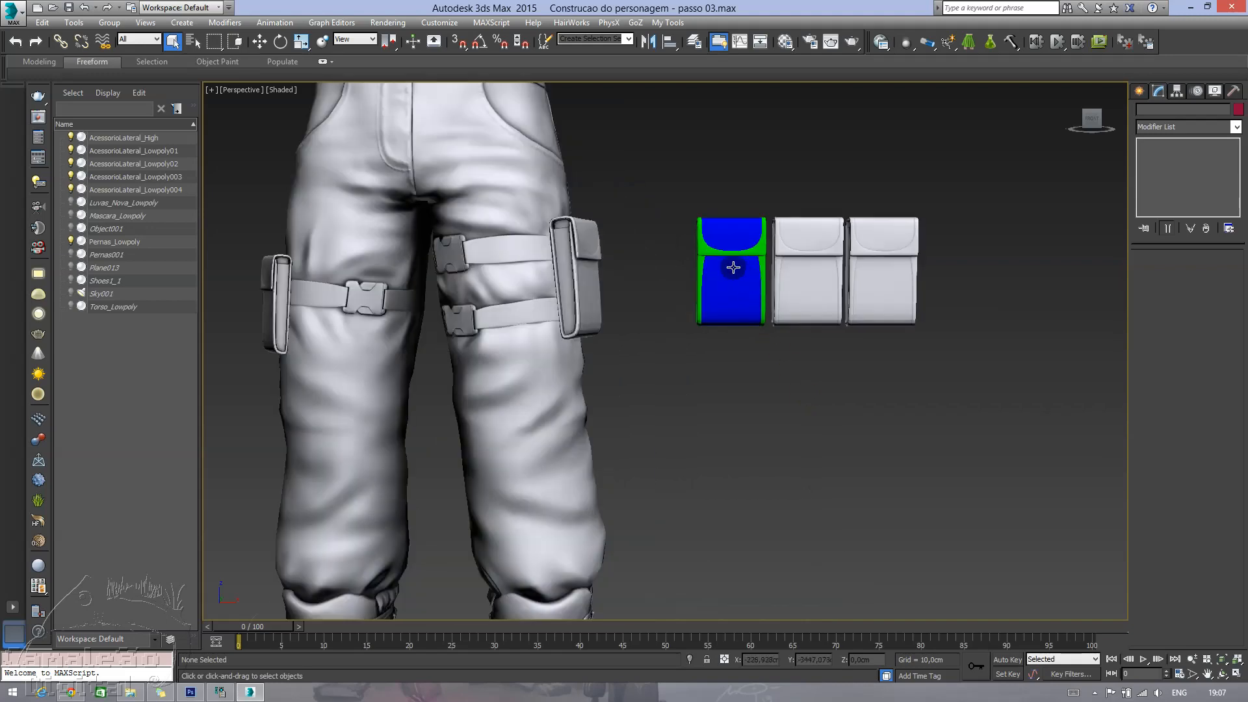
click(733, 267)
scroll(736, 264, up, 5)
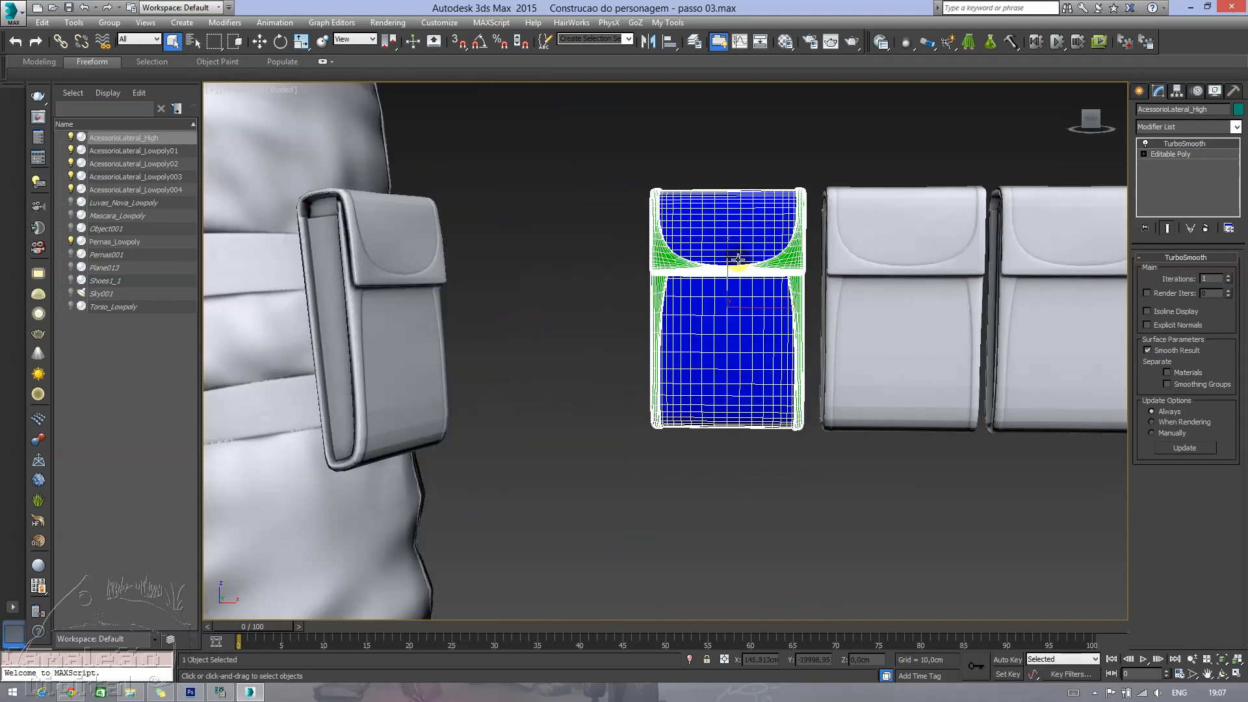
scroll(740, 260, up, 2)
alt+middle_drag(772, 247, 616, 195)
scroll(616, 195, up, 3)
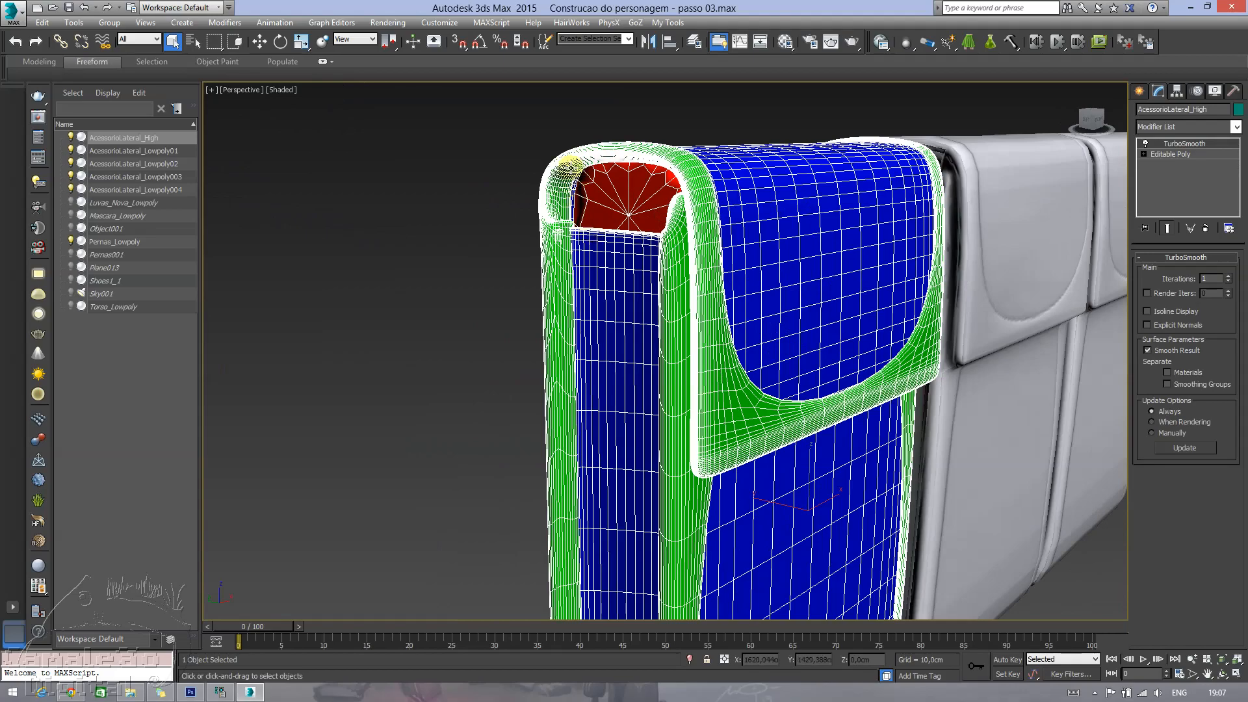
alt+middle_drag(862, 291, 796, 277)
- Compare the two separate low-poly pouches, AcessorioLateral_Lowpoly01 and AcessorioLateral_Lowpoly02, by selecting each in turn
click(902, 283)
scroll(560, 271, down, 3)
scroll(764, 220, up, 3)
click(761, 221)
scroll(624, 273, down, 4)
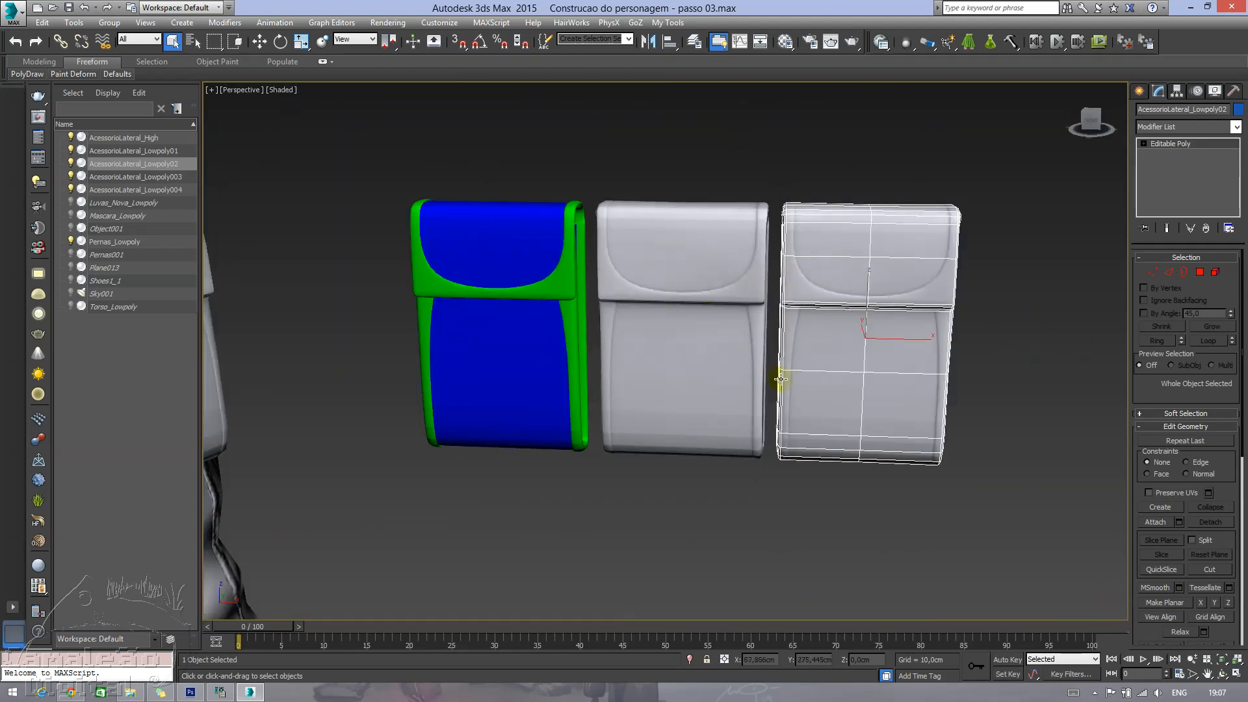
alt+middle_drag(942, 386, 871, 337)
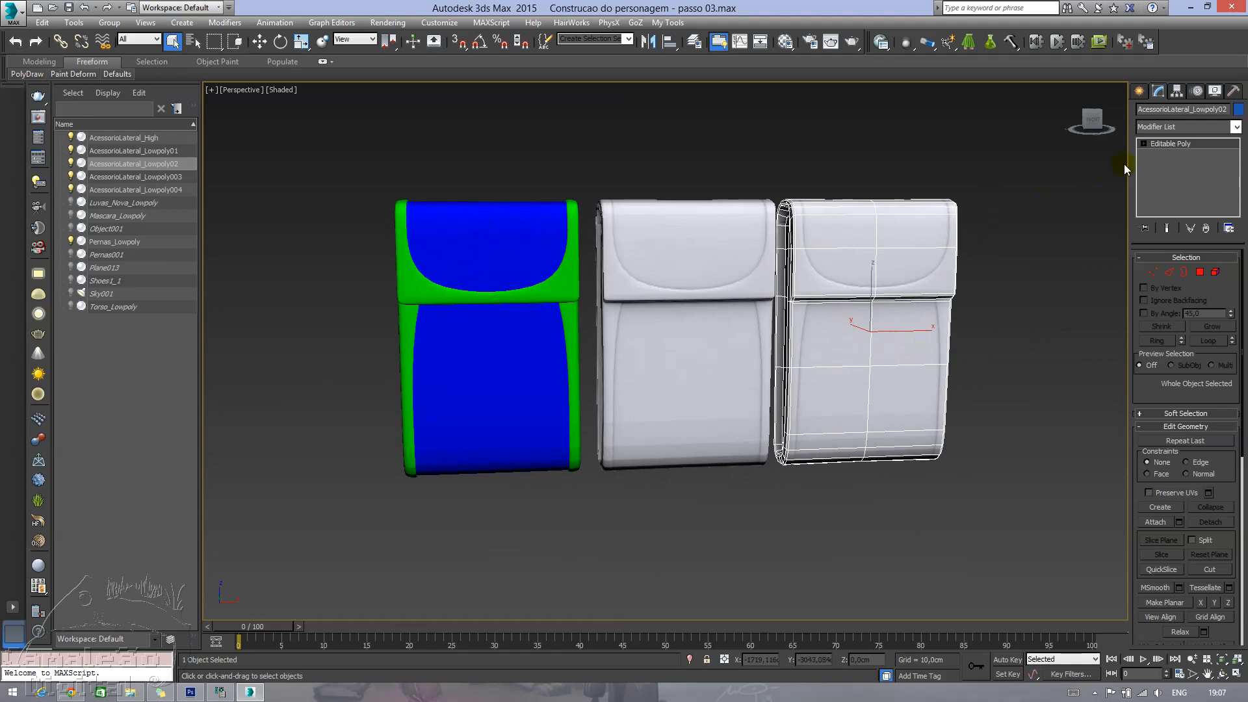
click(676, 240)
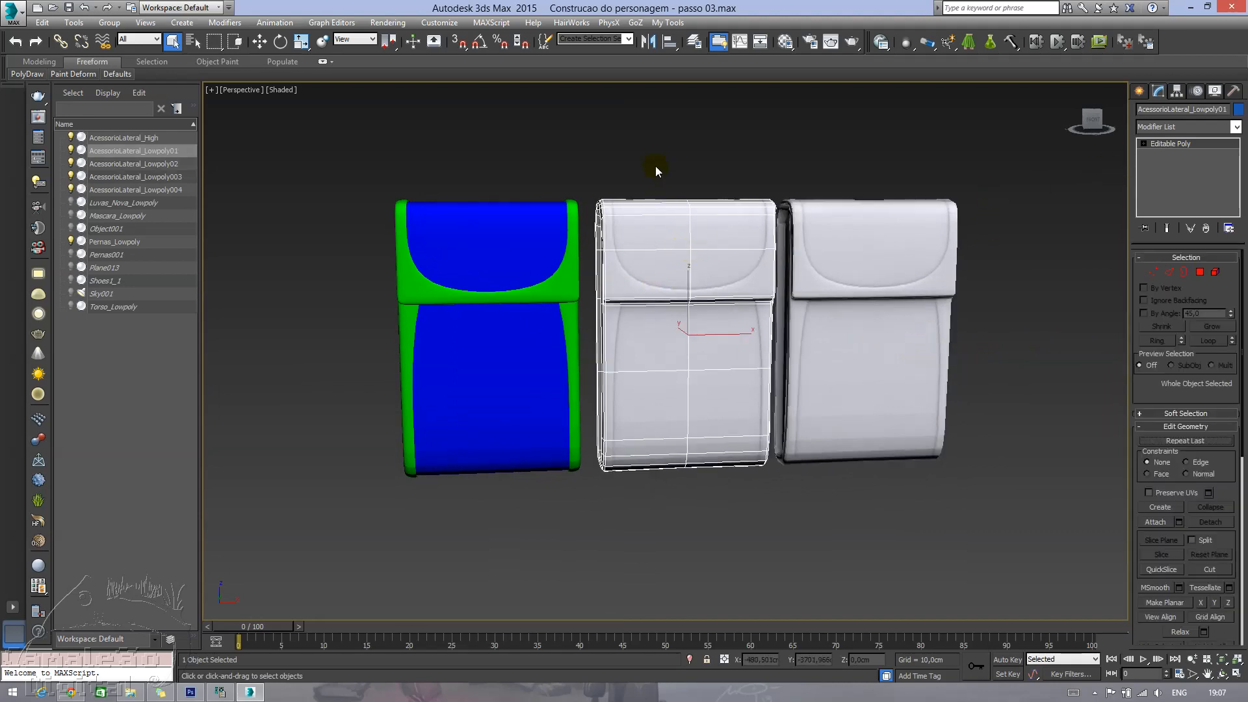
drag(799, 154, 872, 263)
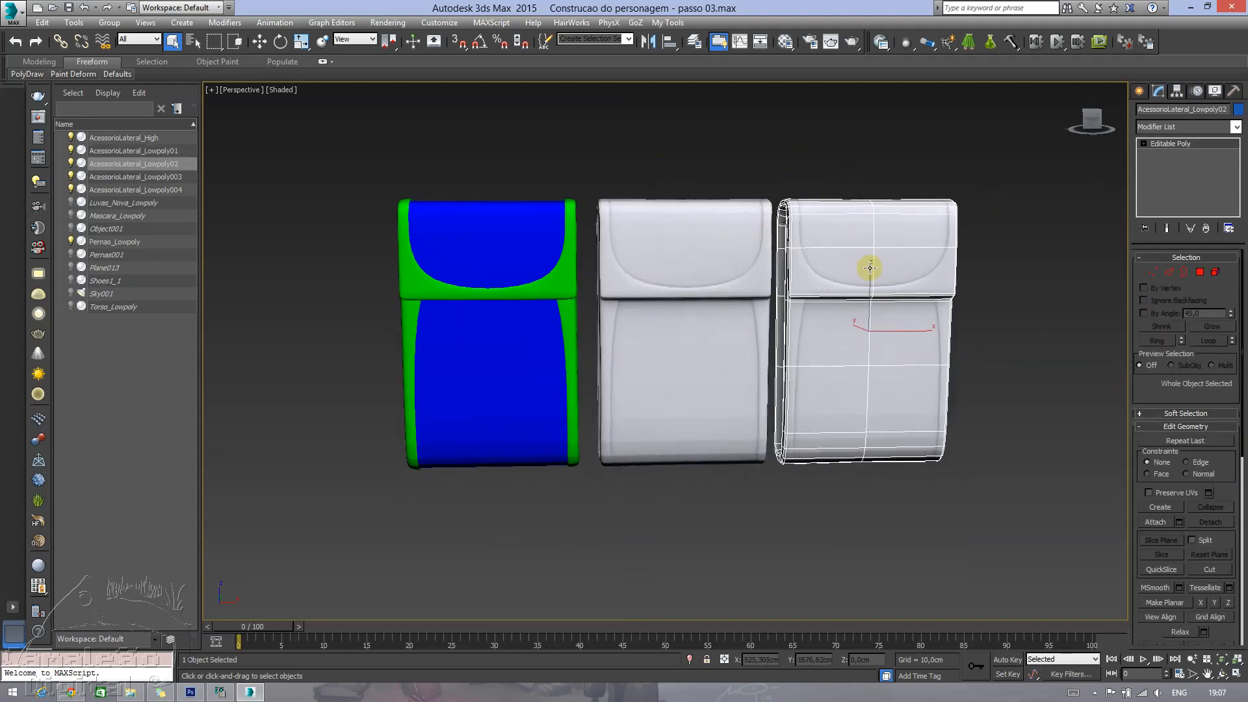
- Add an Unwrap UVW modifier to AcessorioLateral_Lowpoly01 and open its UVs for editing
click(685, 274)
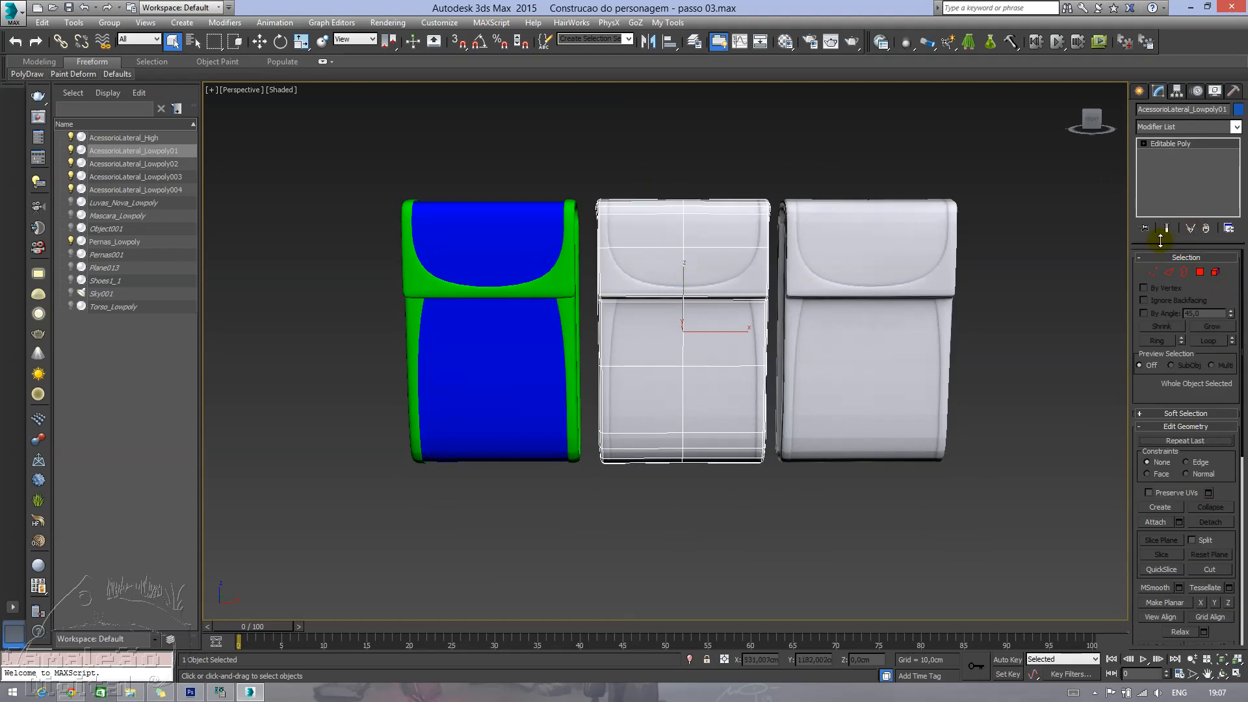
click(1237, 127)
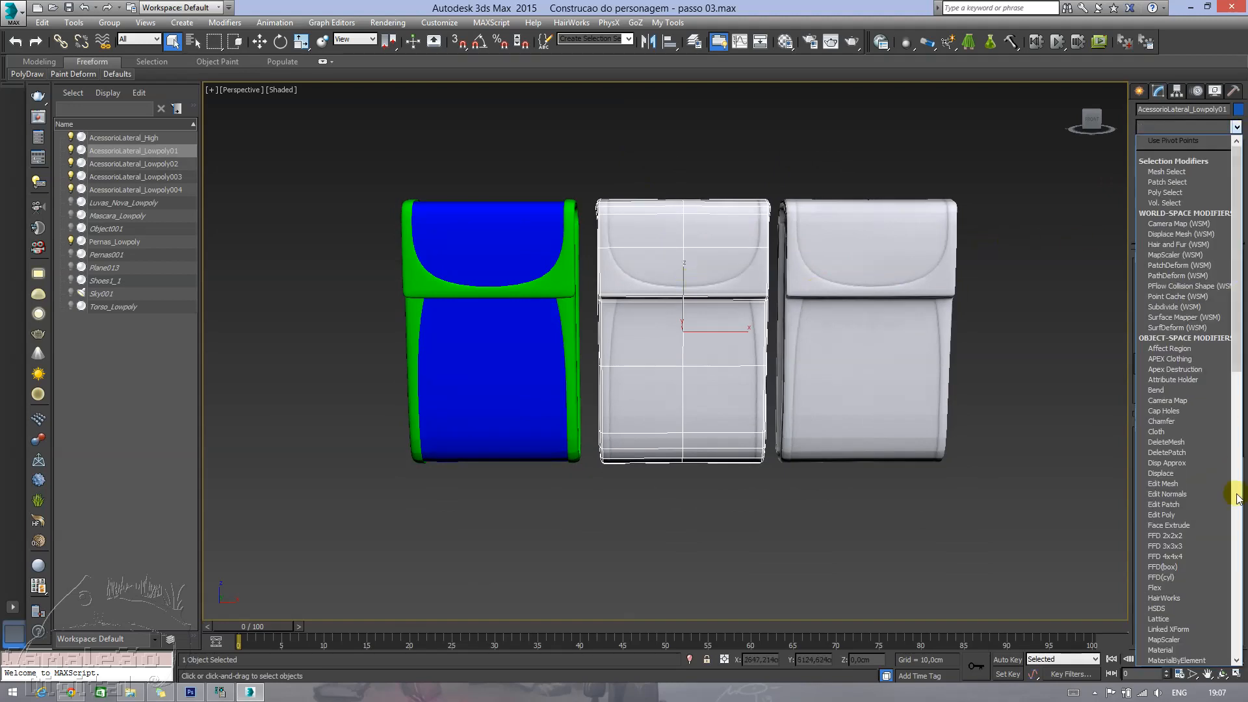
key(u)
key(Return)
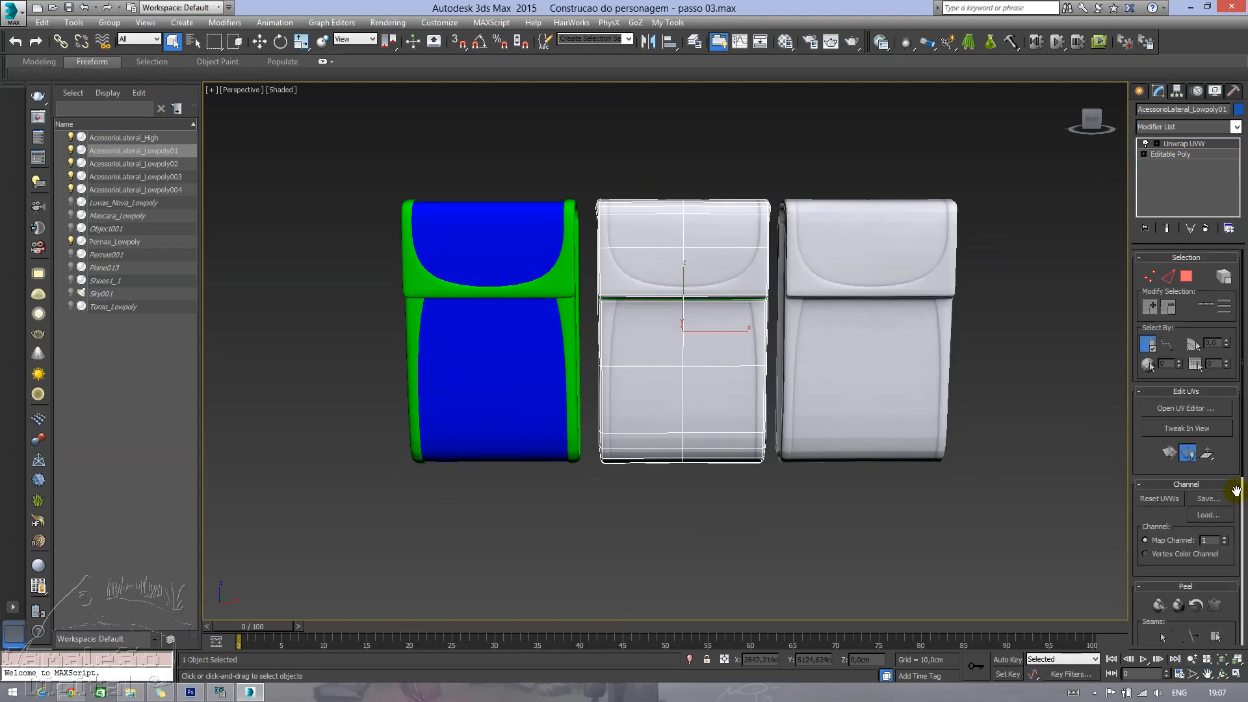
click(1184, 408)
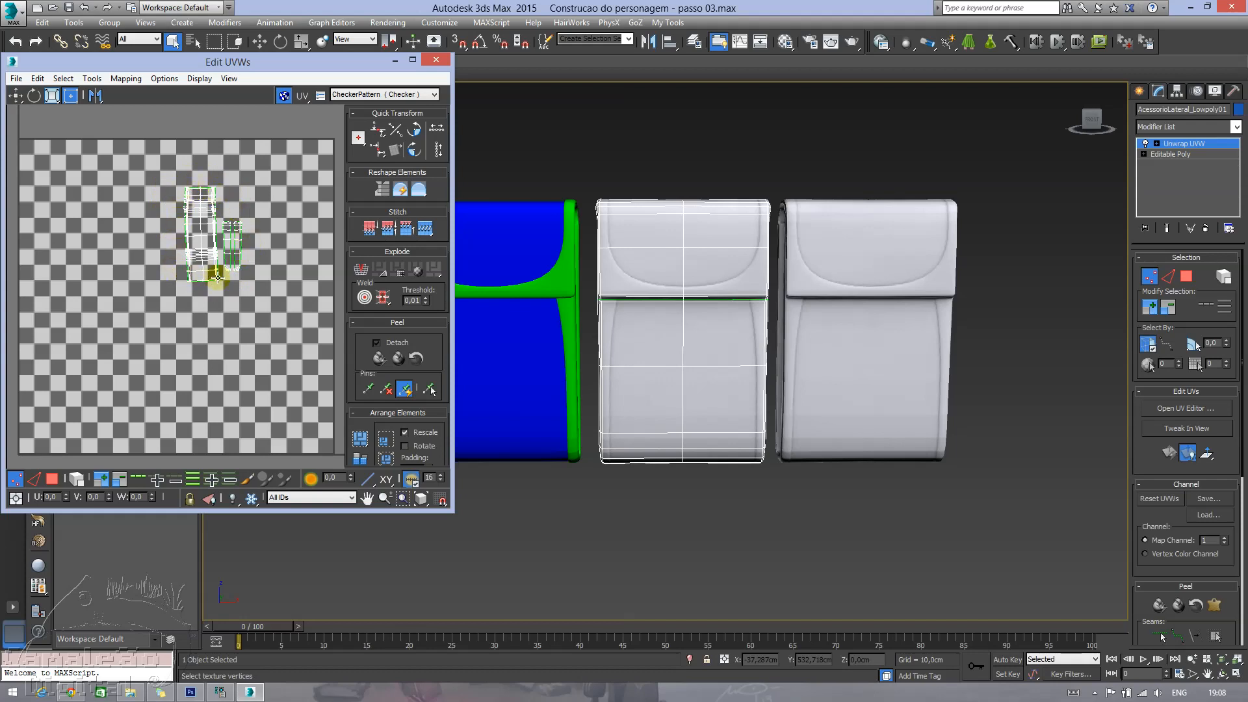
- Load the bitmap UVs_Pernas.jpg as the background texture behind the UVs of AcessorioLateral_Lowpoly01
click(424, 94)
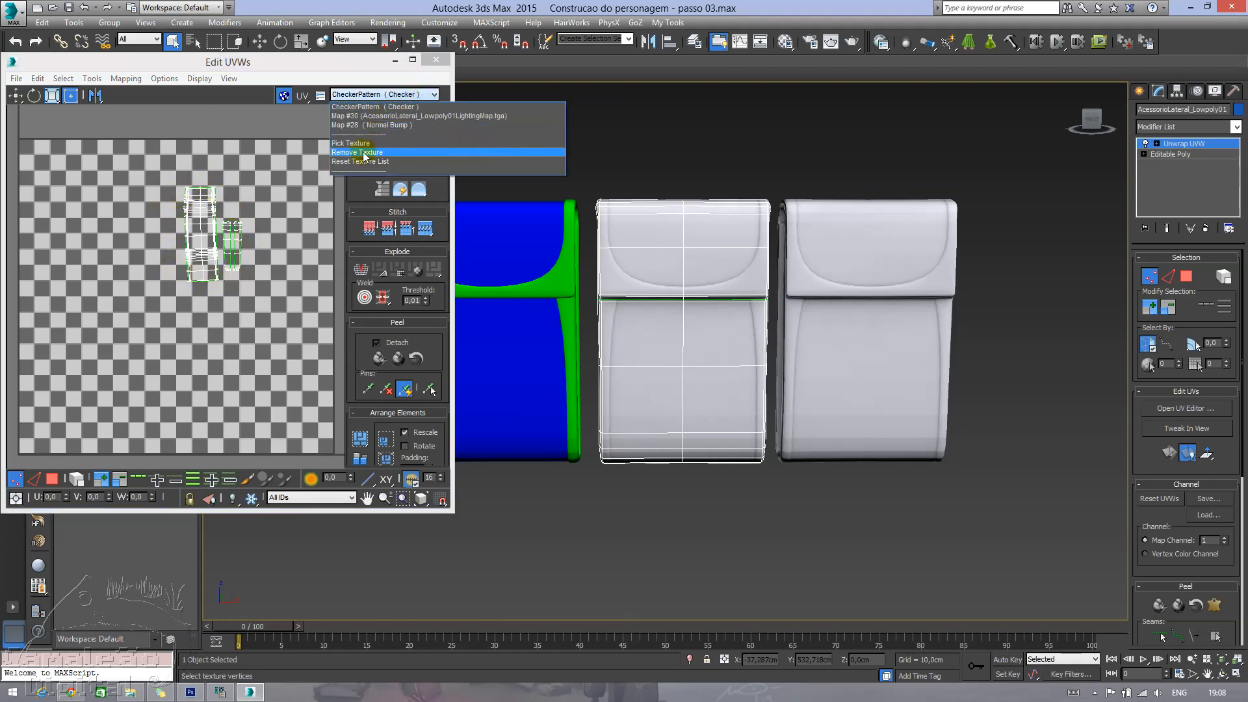
click(360, 146)
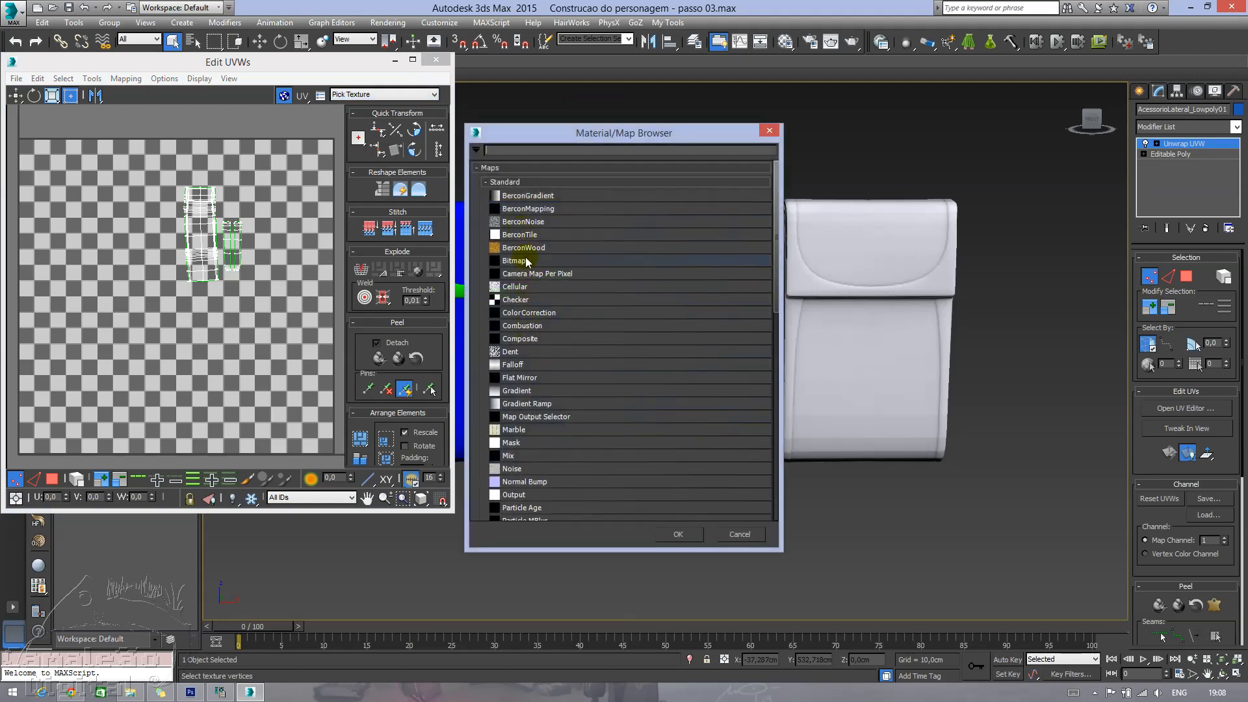
double_click(527, 261)
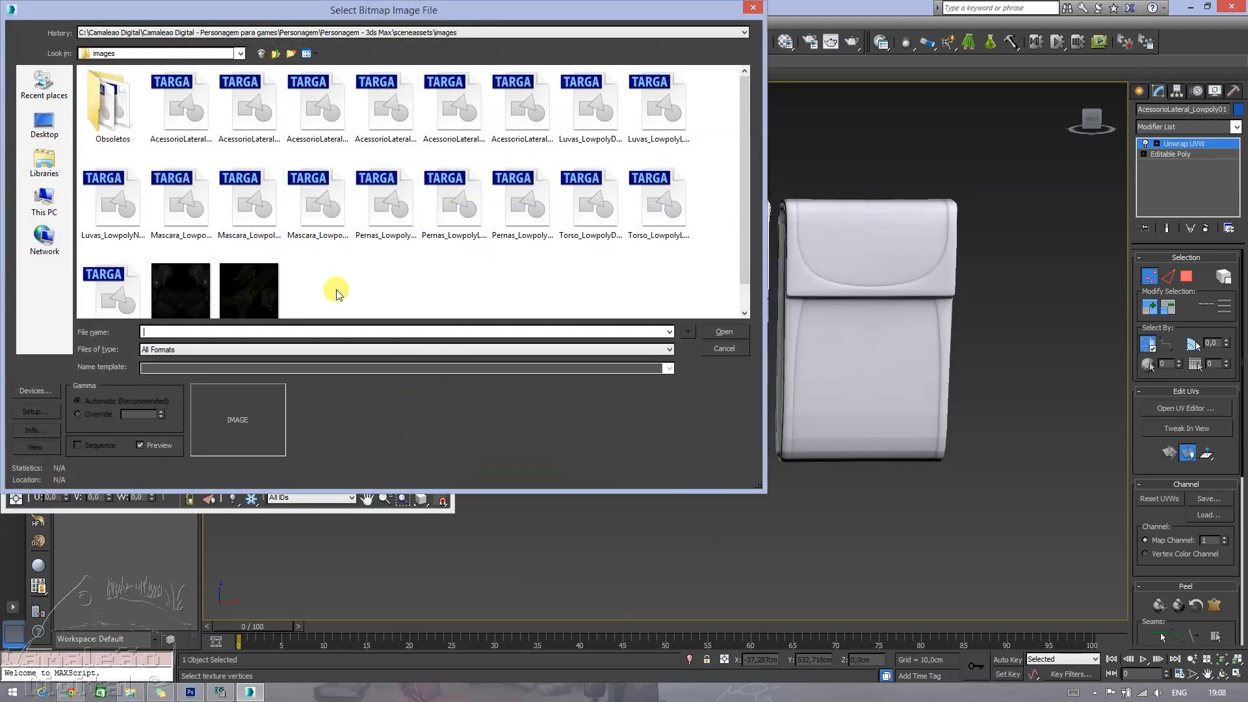
click(186, 286)
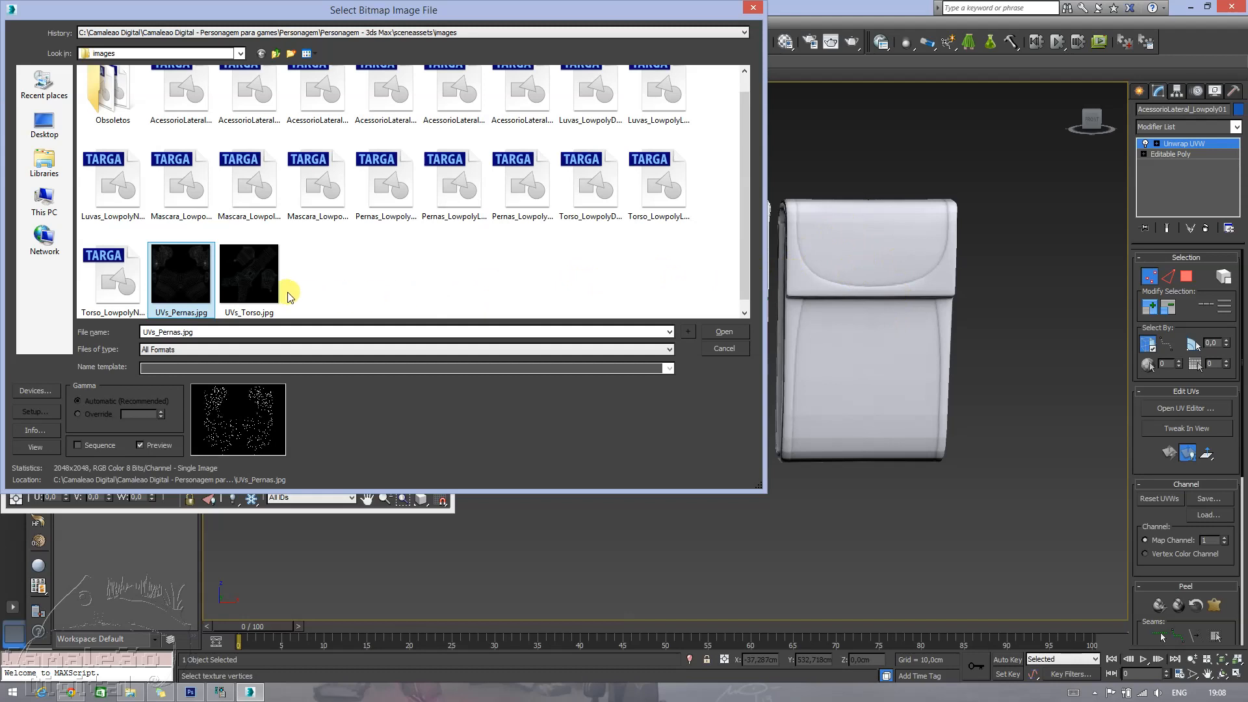
click(722, 332)
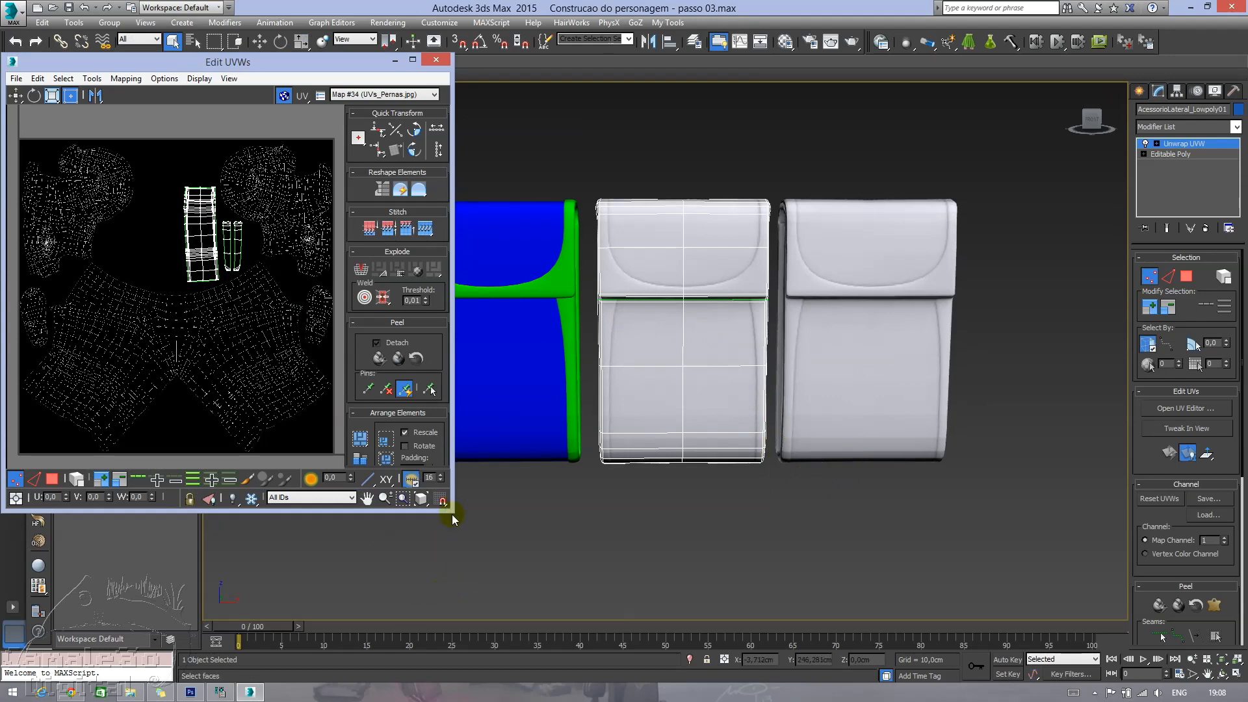
- Enlarge the UV editor and examine where the pouch's UV shells sit relative to the legs' UV layout
drag(451, 512, 901, 612)
scroll(449, 254, up, 5)
scroll(449, 255, down, 2)
middle_drag(582, 277, 588, 299)
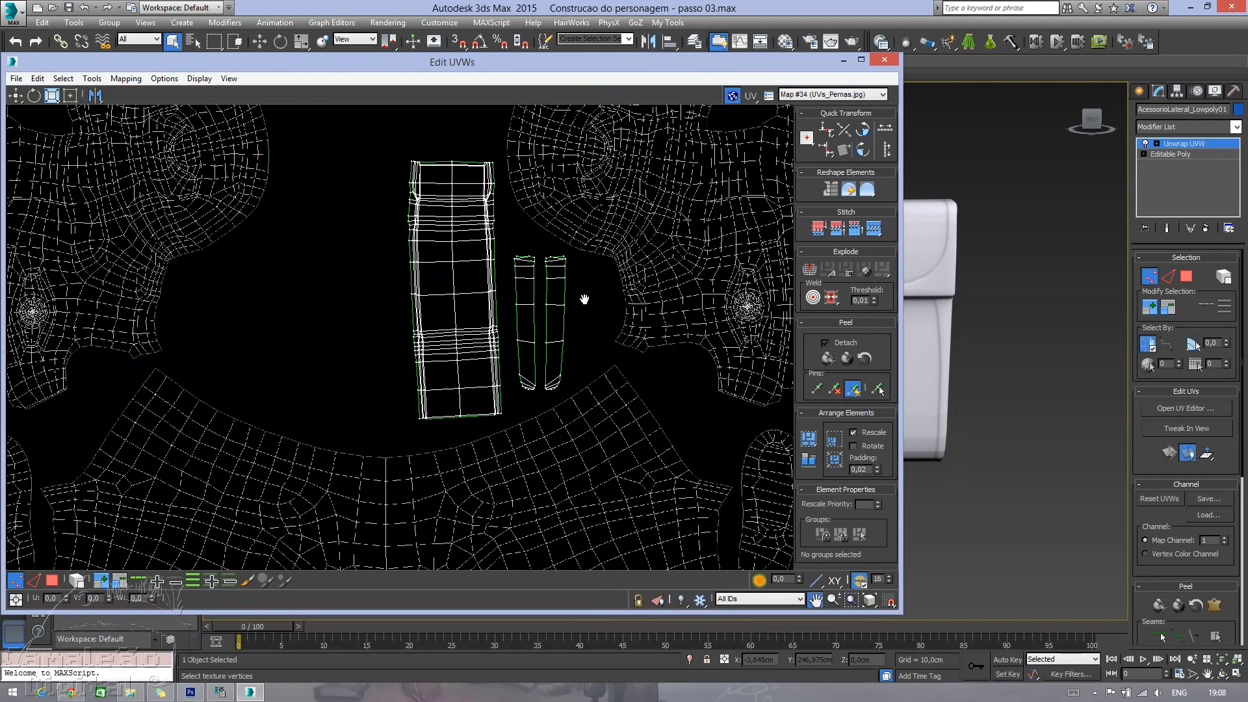
scroll(503, 200, up, 2)
scroll(503, 200, up, 4)
middle_drag(569, 258, 494, 166)
scroll(520, 237, down, 3)
scroll(510, 194, down, 4)
scroll(576, 244, down, 4)
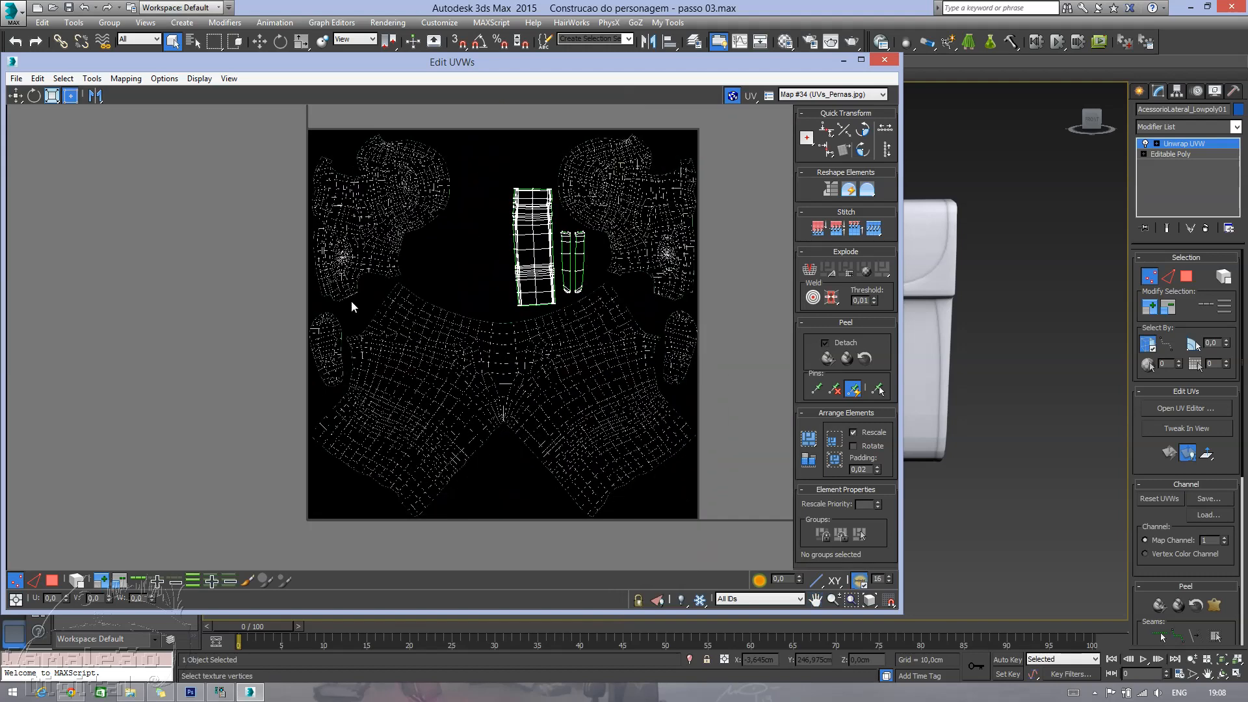
middle_drag(477, 411, 470, 422)
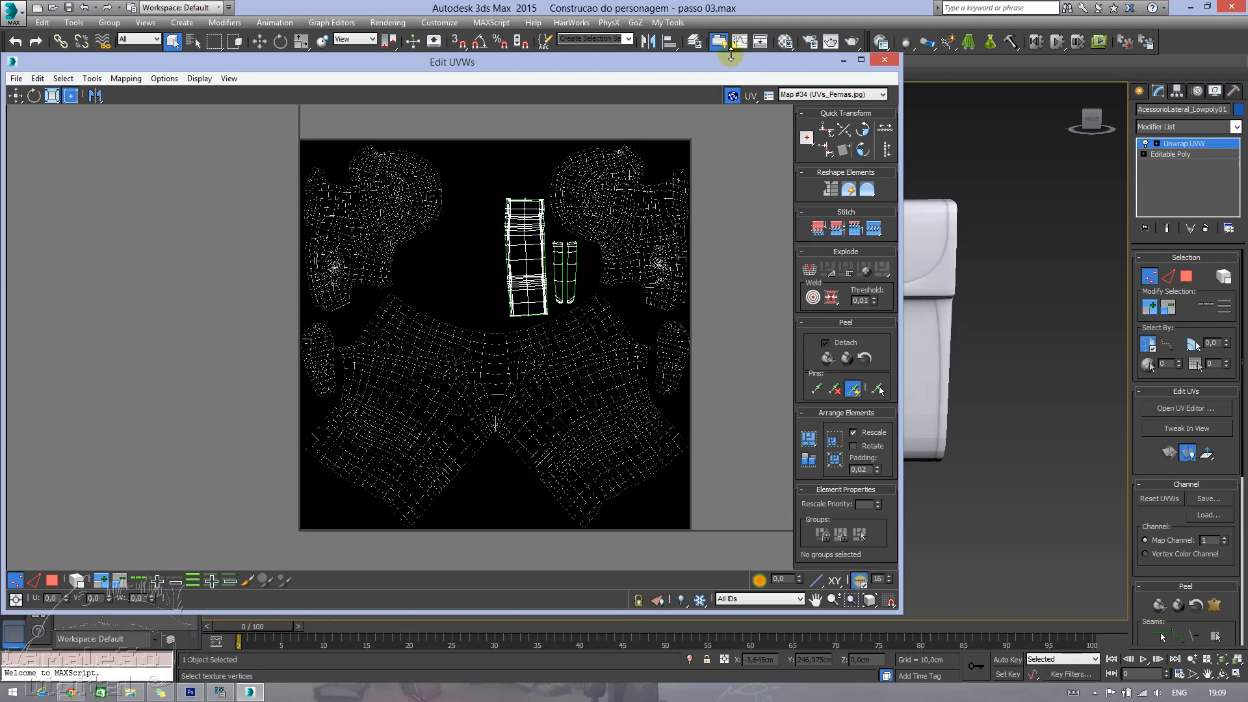
- Close the UV editor and remove the Unwrap UVW modifier from AcessorioLateral_Lowpoly01
drag(731, 62, 386, 30)
click(690, 255)
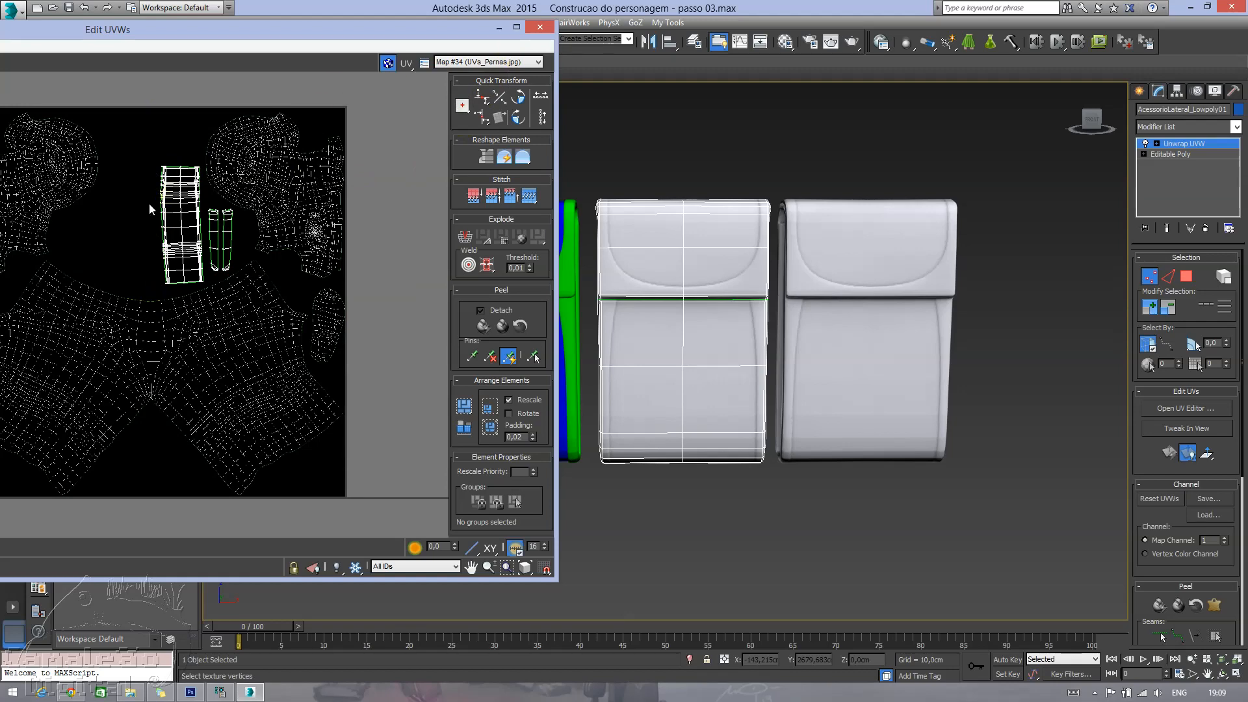
click(542, 28)
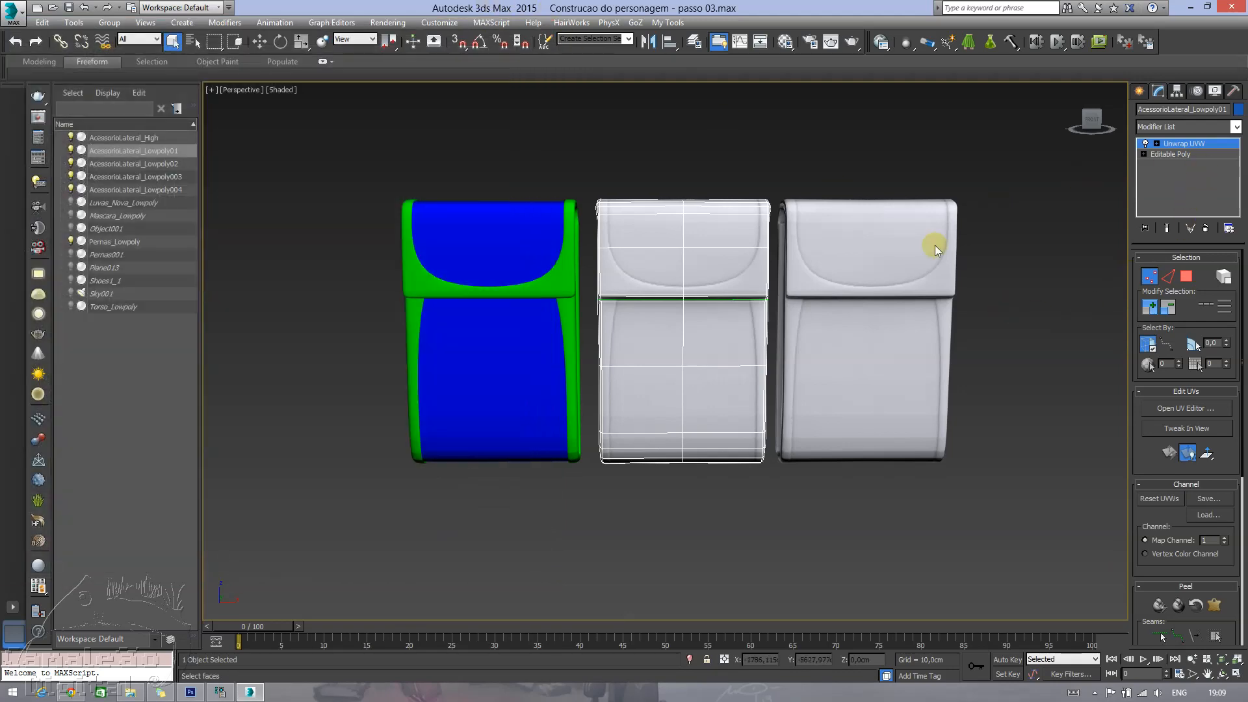
click(1207, 229)
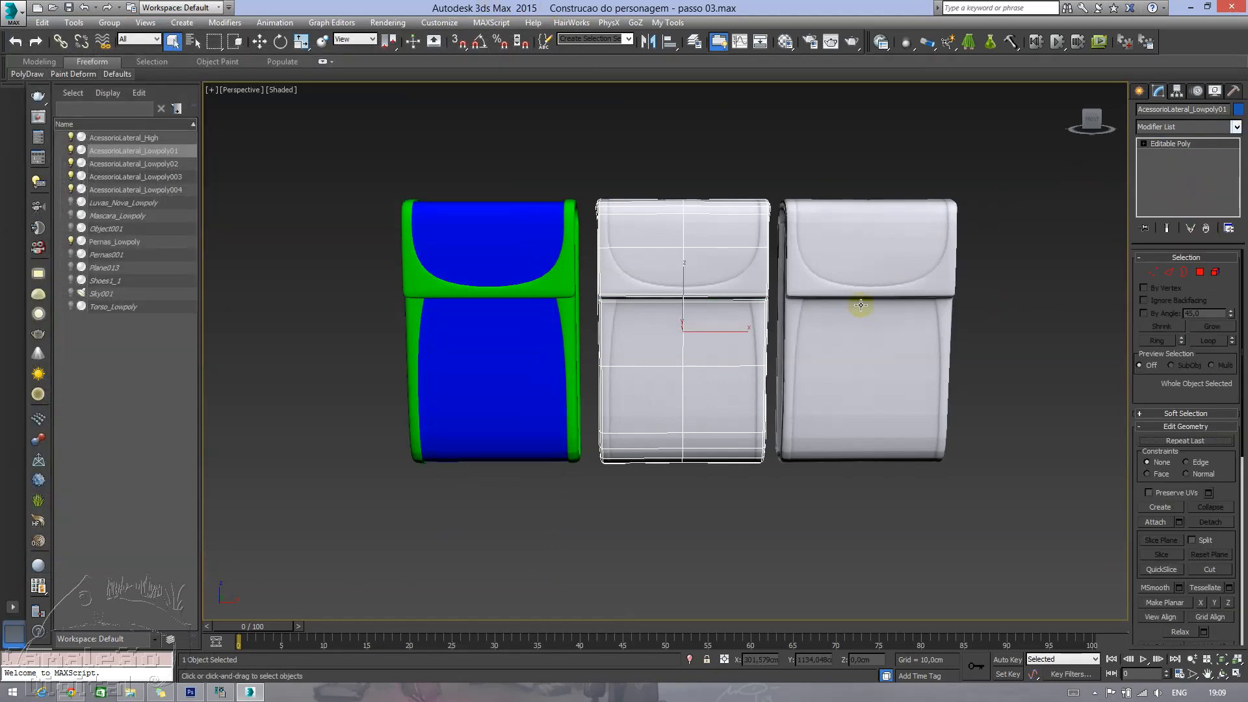
- Add an Unwrap UVW modifier to AcessorioLateral_Lowpoly02 and open its UVs for editing beside the pouch
click(817, 271)
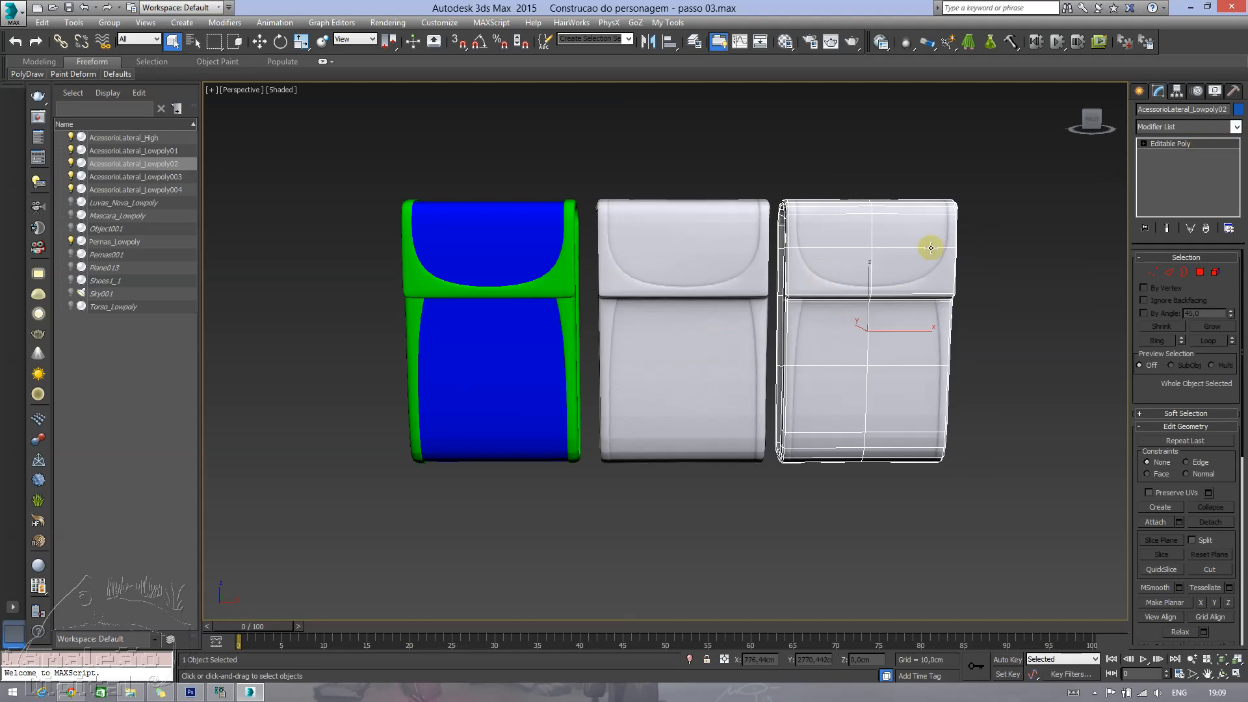
click(1236, 127)
scroll(1188, 352, down, 3)
click(1188, 353)
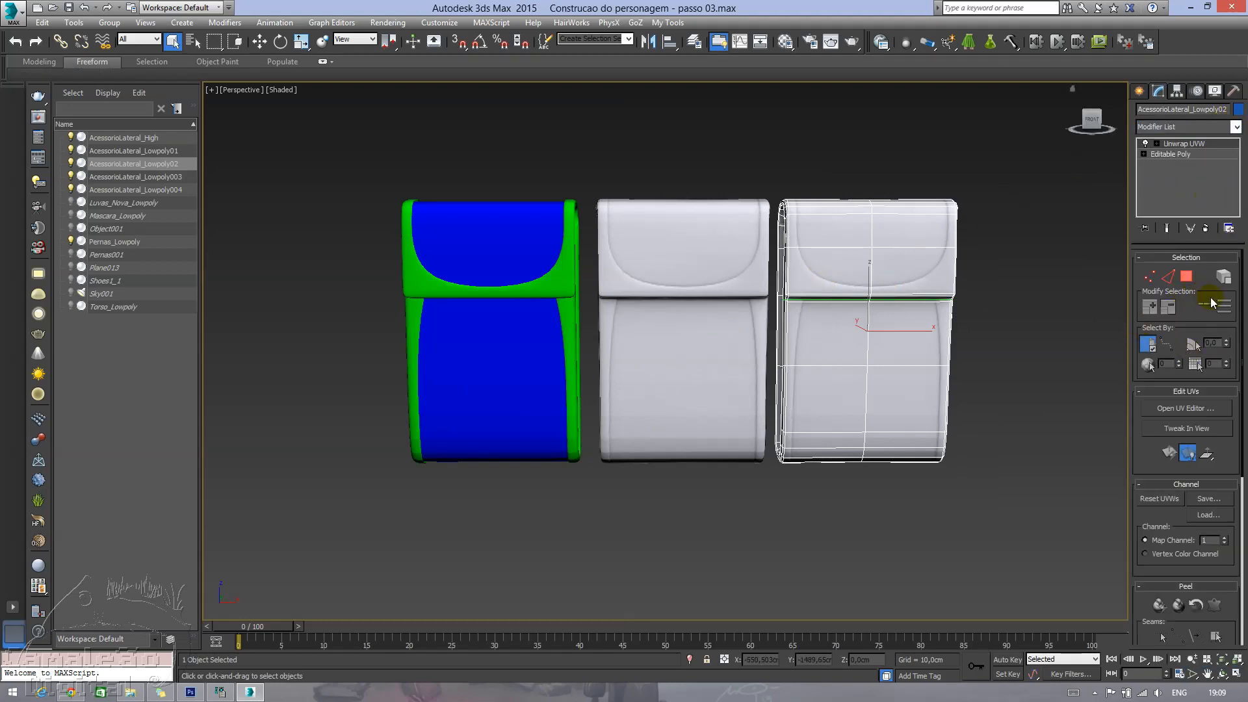
drag(1242, 317, 1230, 346)
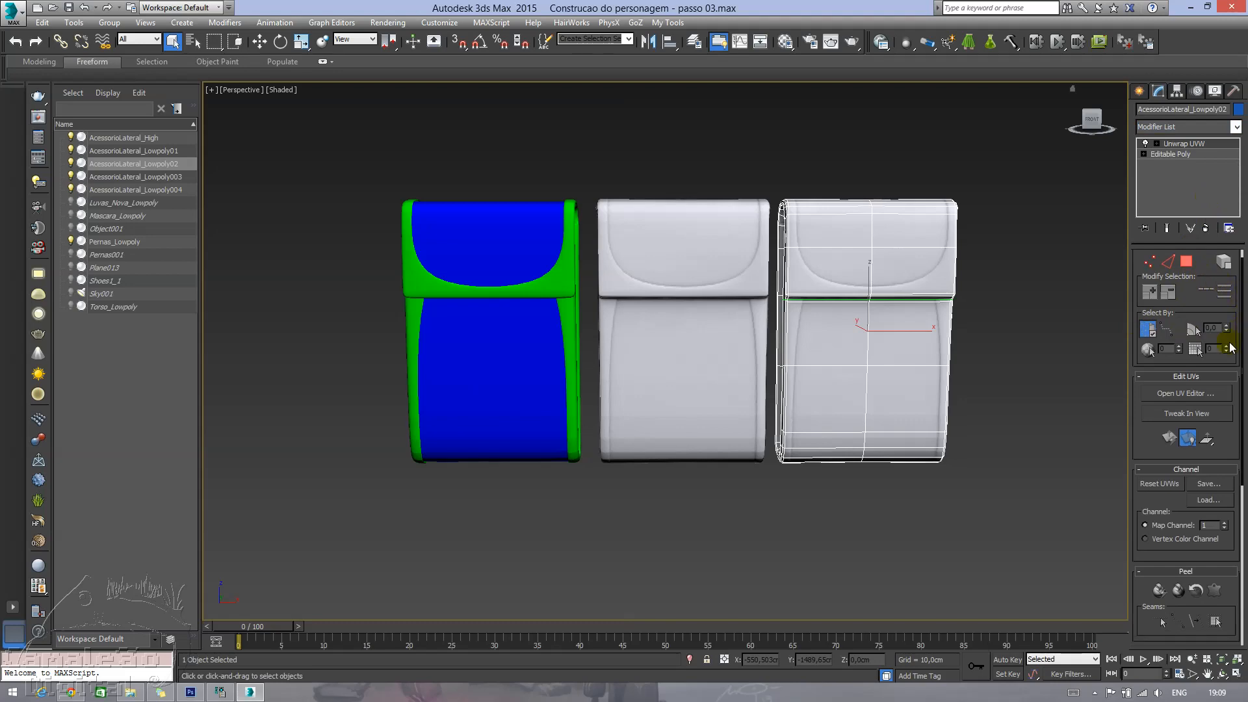
click(1185, 394)
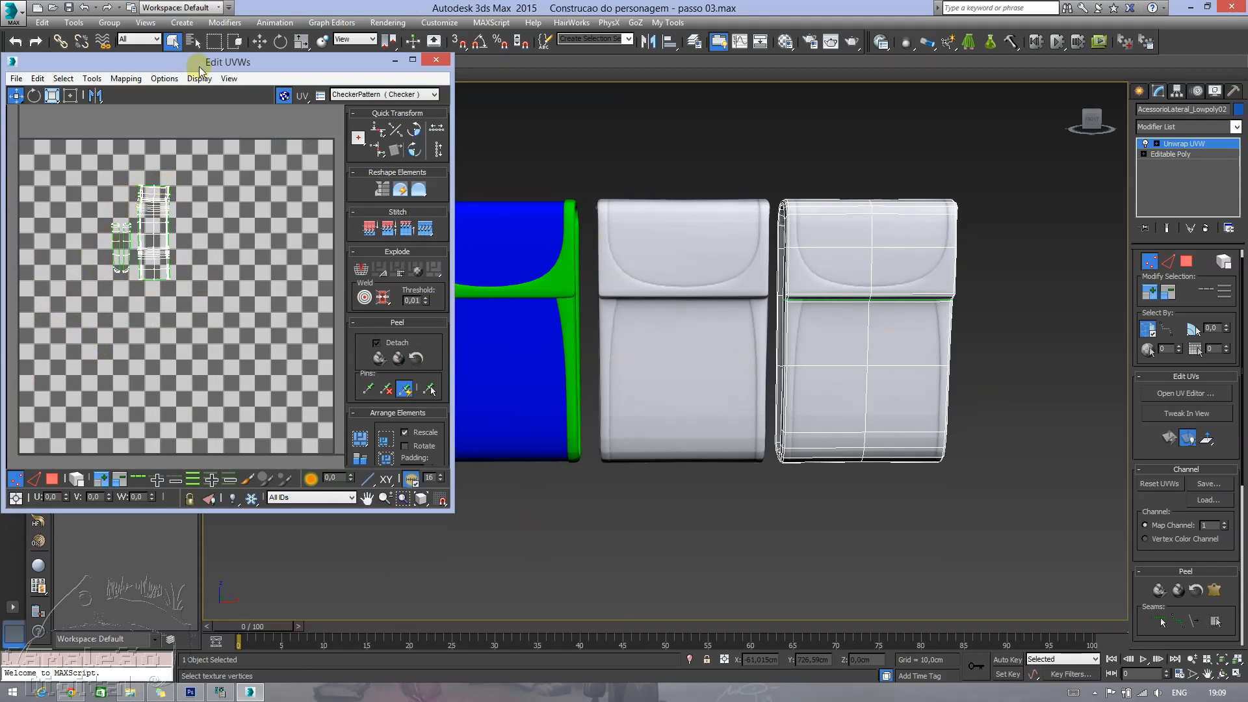
drag(198, 61, 429, 63)
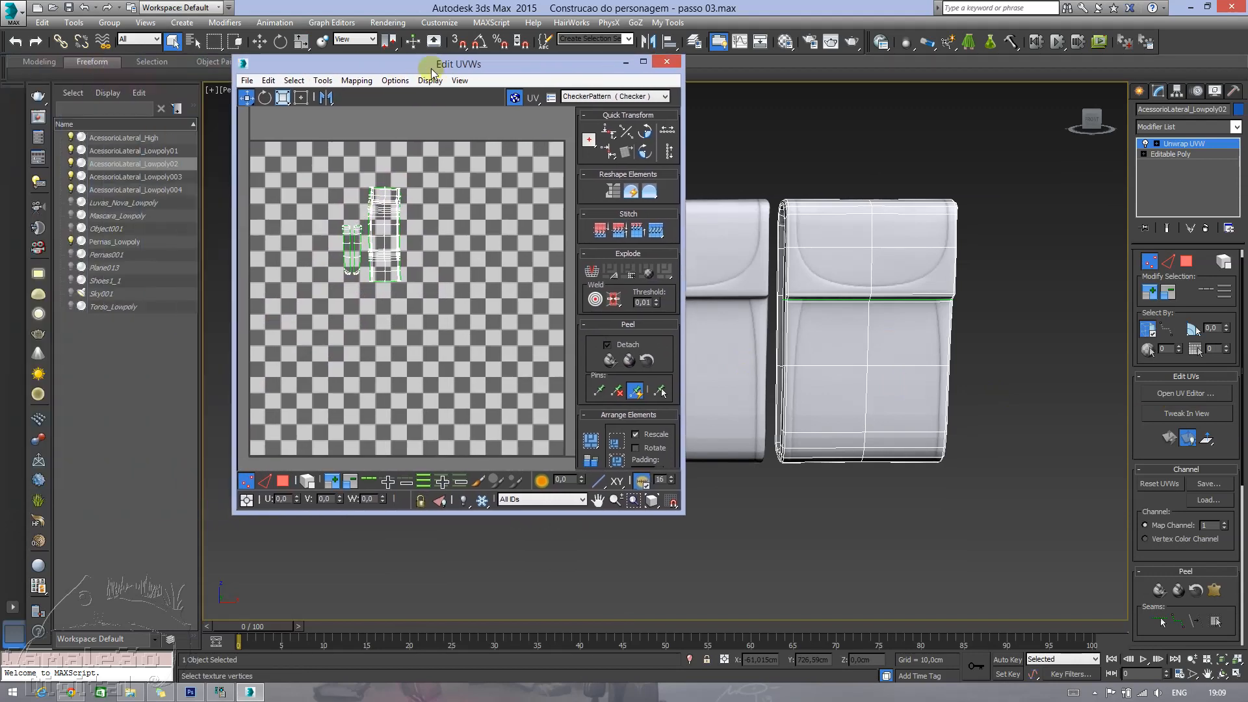
- Show the bitmap UVs_Pernas.jpg behind the UVs of AcessorioLateral_Lowpoly02 to compare its shells with the legs' layout
click(657, 97)
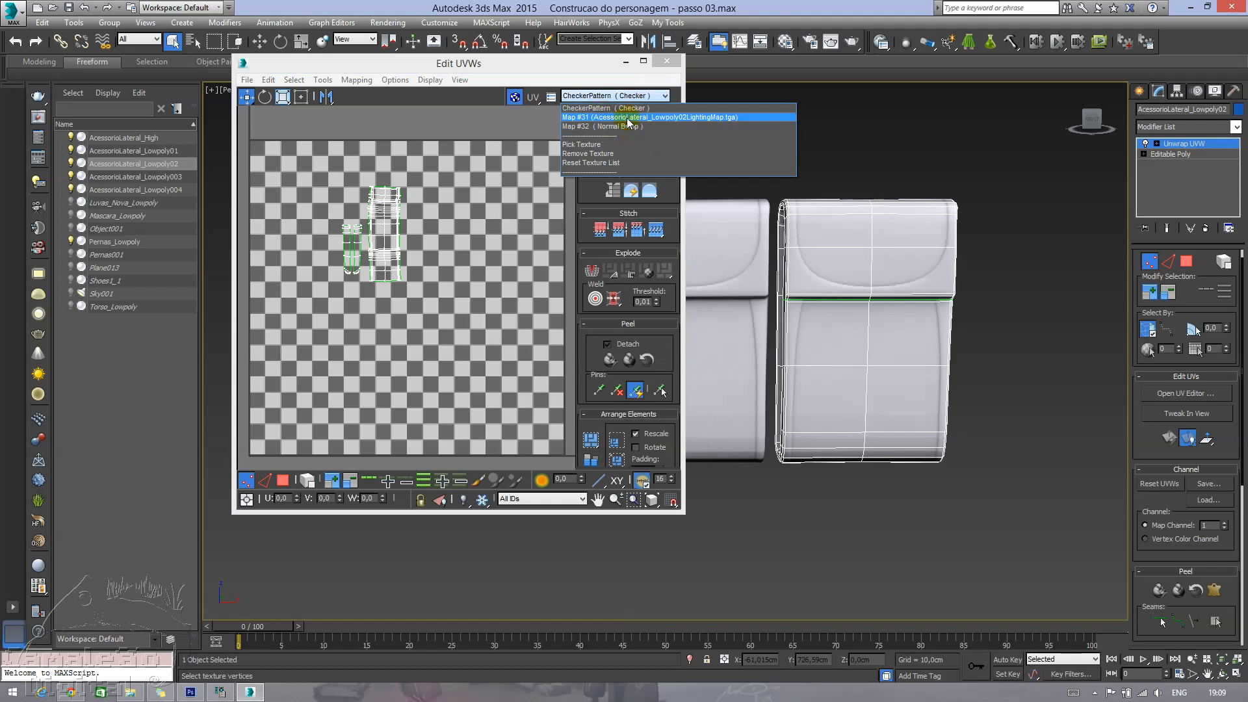
click(580, 144)
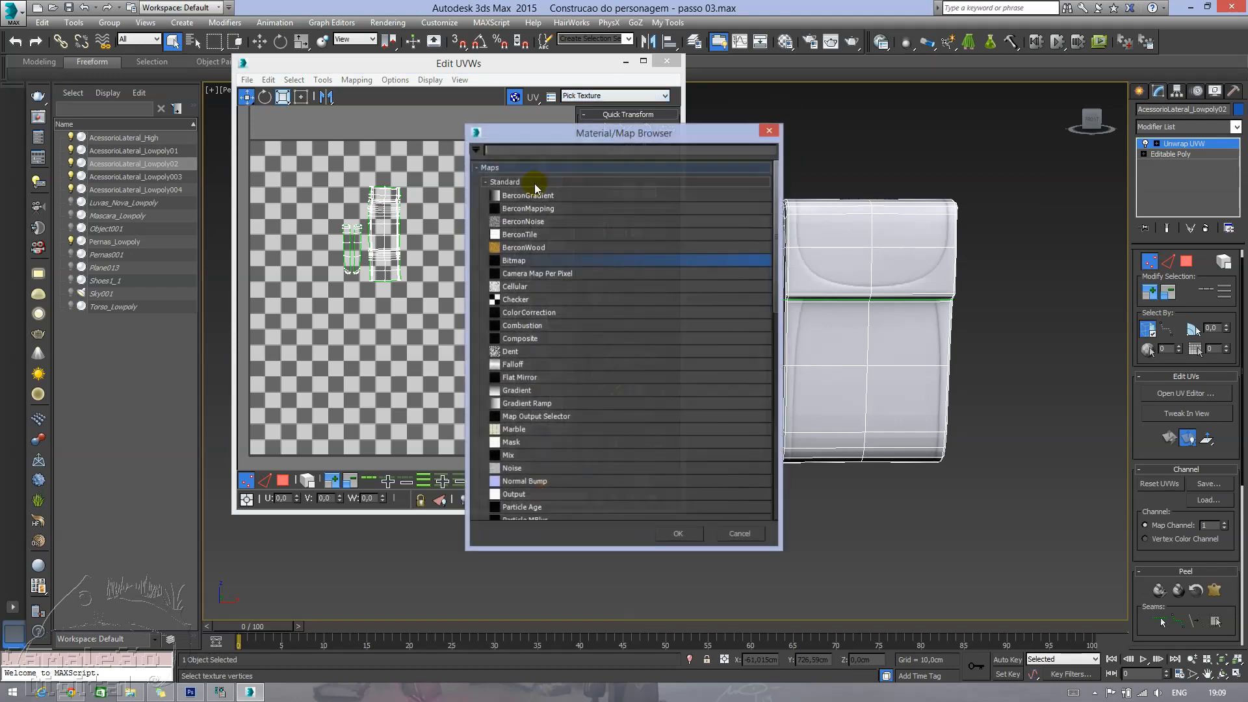
double_click(514, 262)
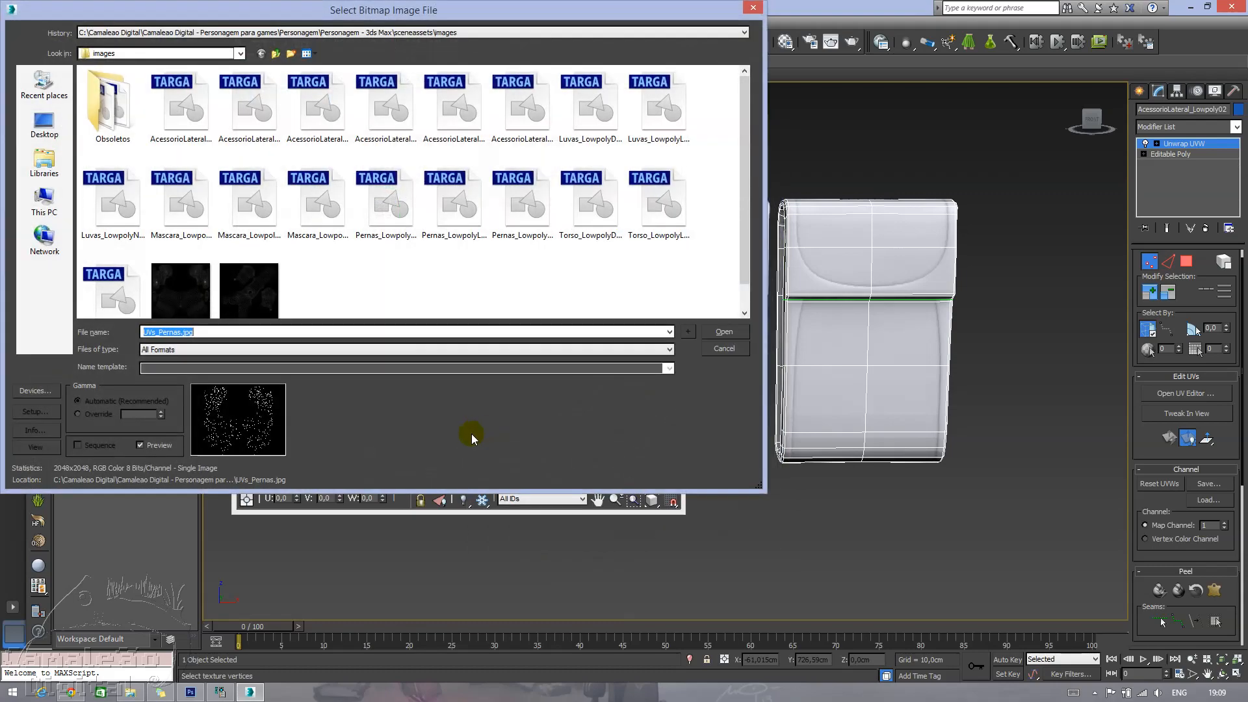
click(184, 298)
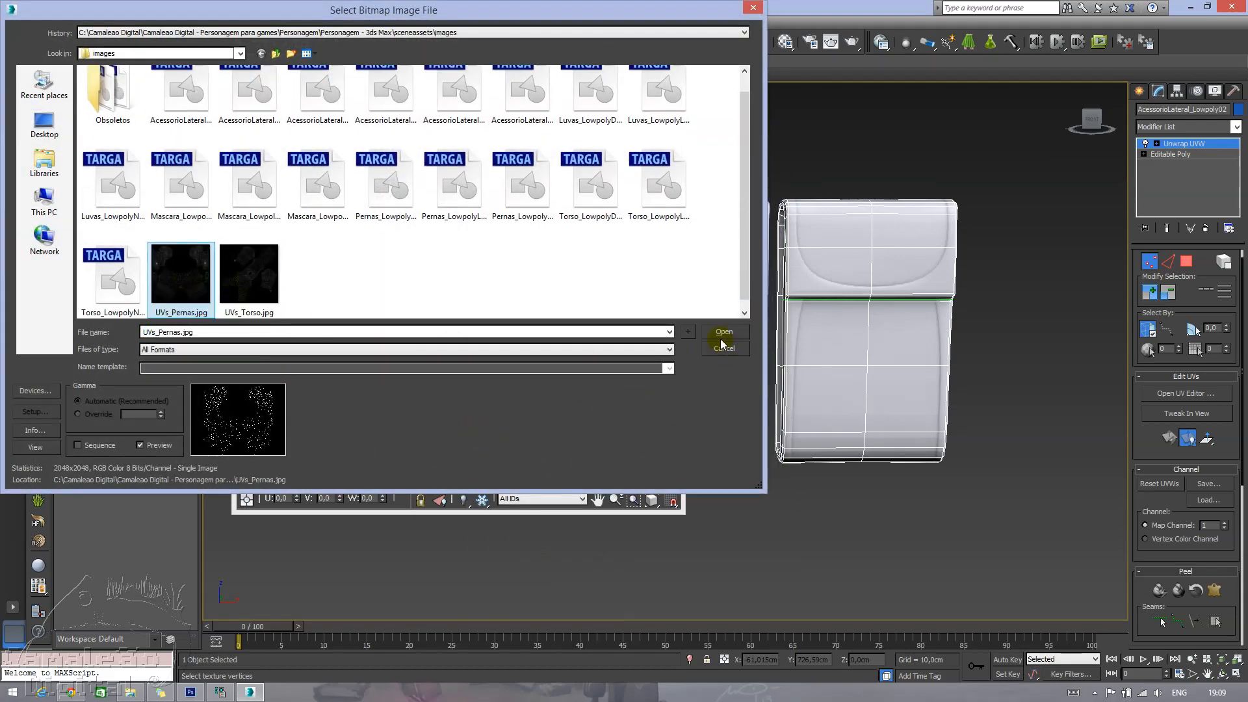
click(724, 332)
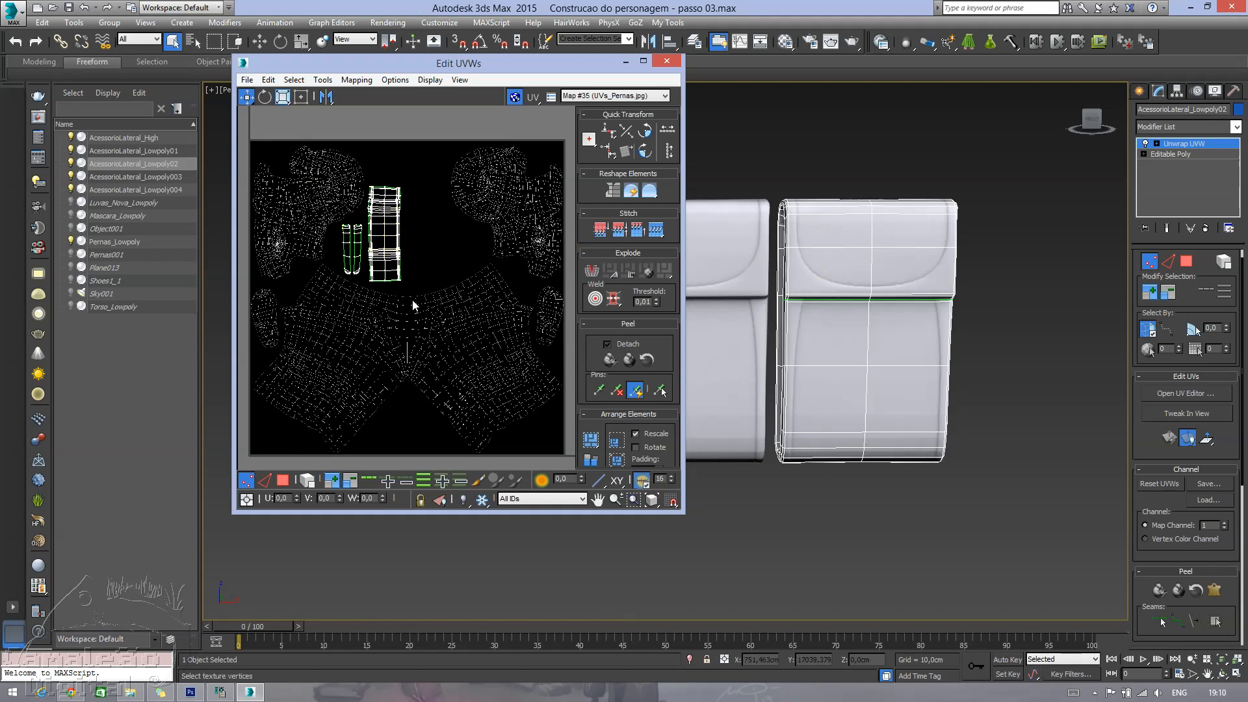
- Close the UV editor and remove the Unwrap UVW modifier from AcessorioLateral_Lowpoly02
click(667, 62)
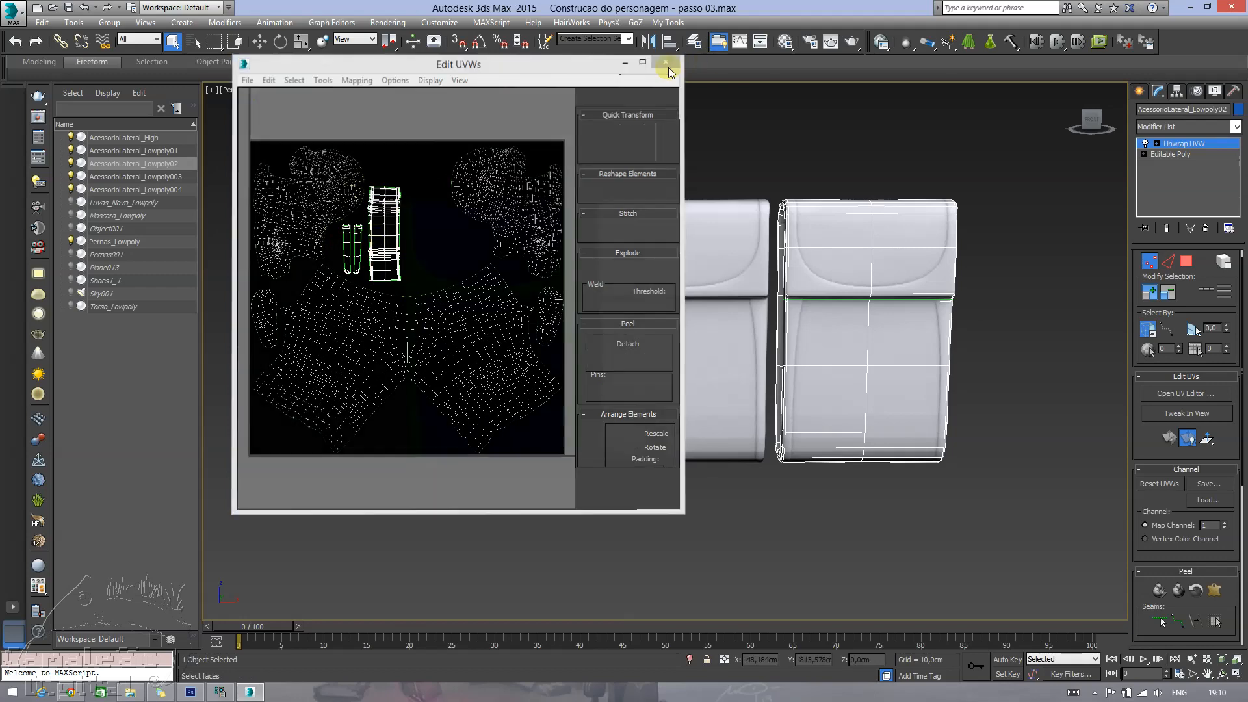
scroll(735, 182, down, 5)
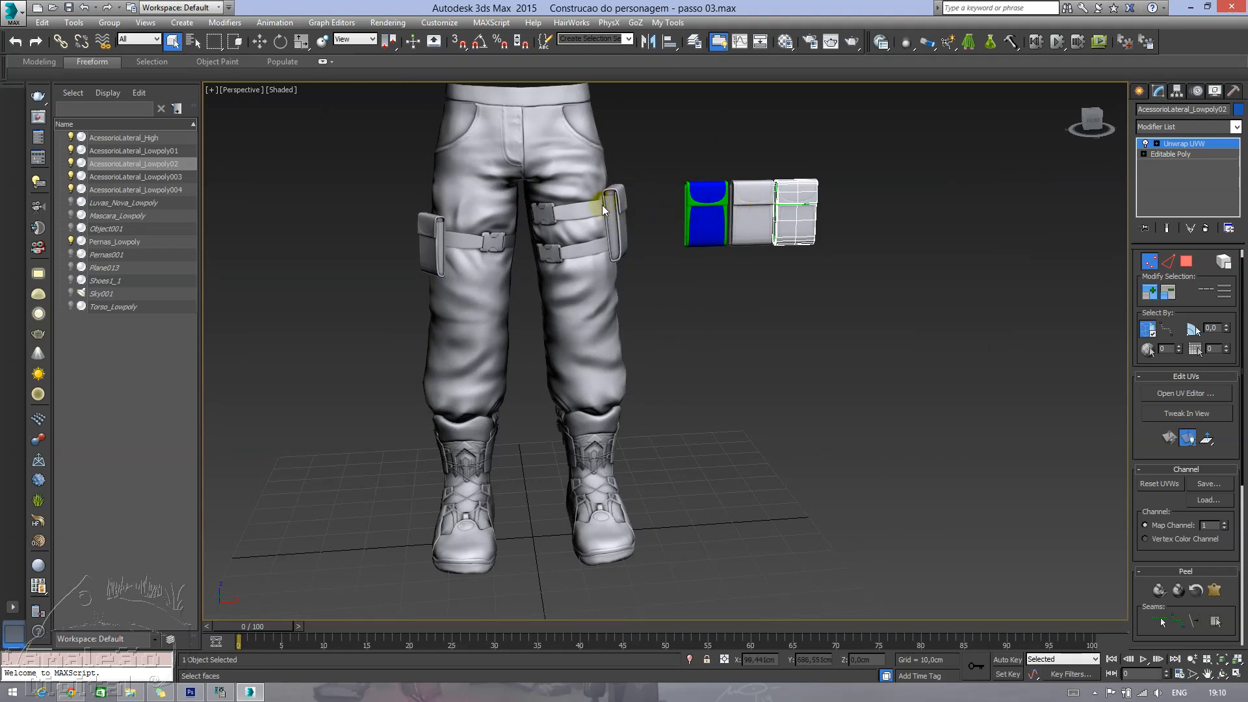
scroll(626, 199, up, 3)
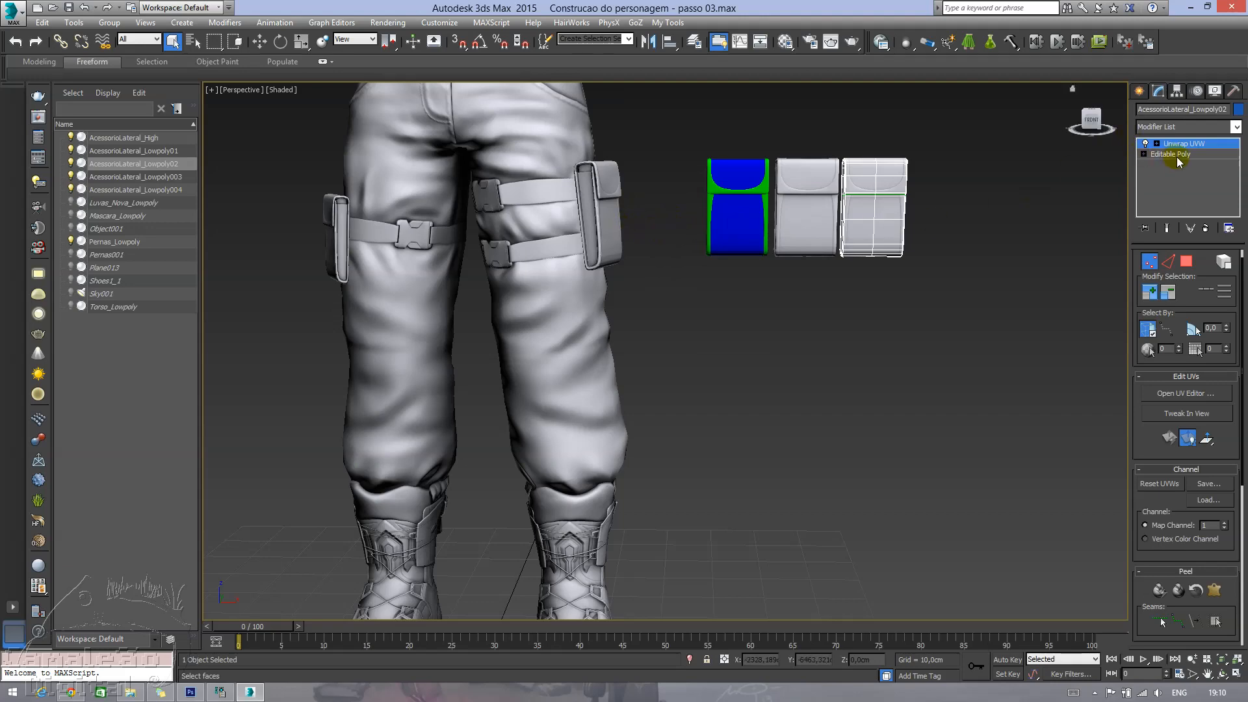
click(1205, 228)
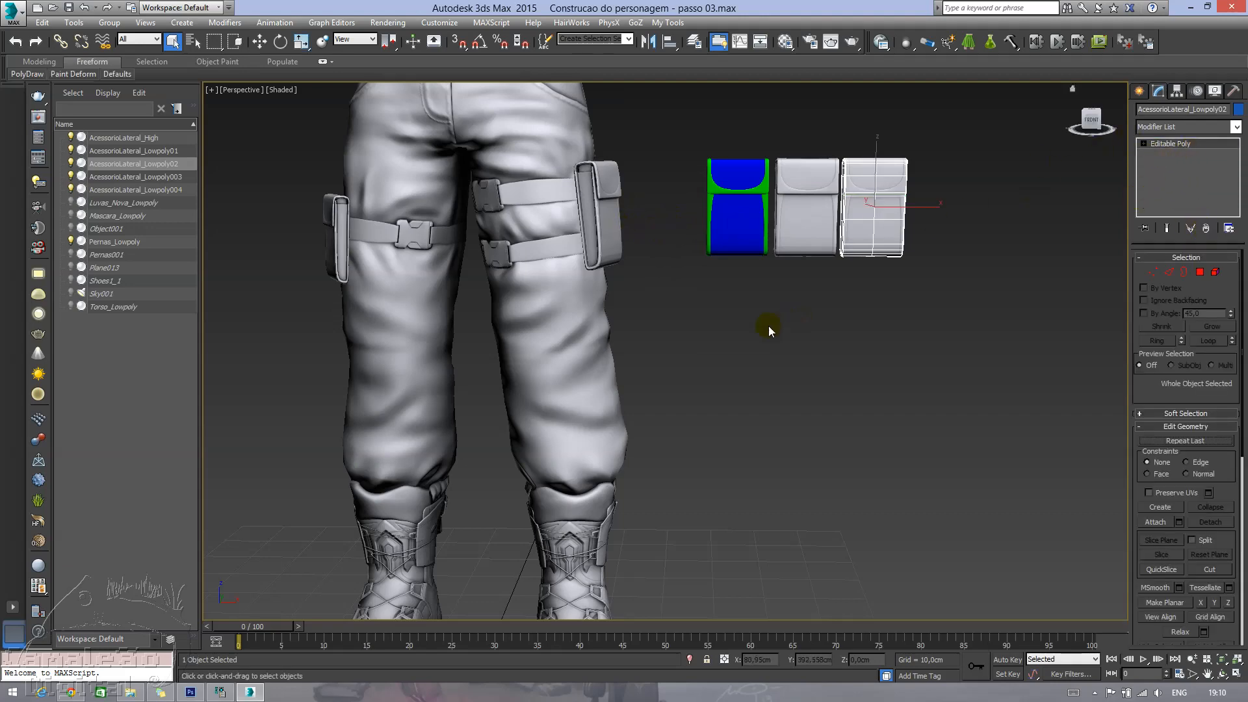
- Select the pouches AcessorioLateral_Lowpoly003 and AcessorioLateral_Lowpoly004 in turn and examine how they sit on each leg
click(692, 310)
click(591, 212)
alt+middle_drag(611, 245, 735, 254)
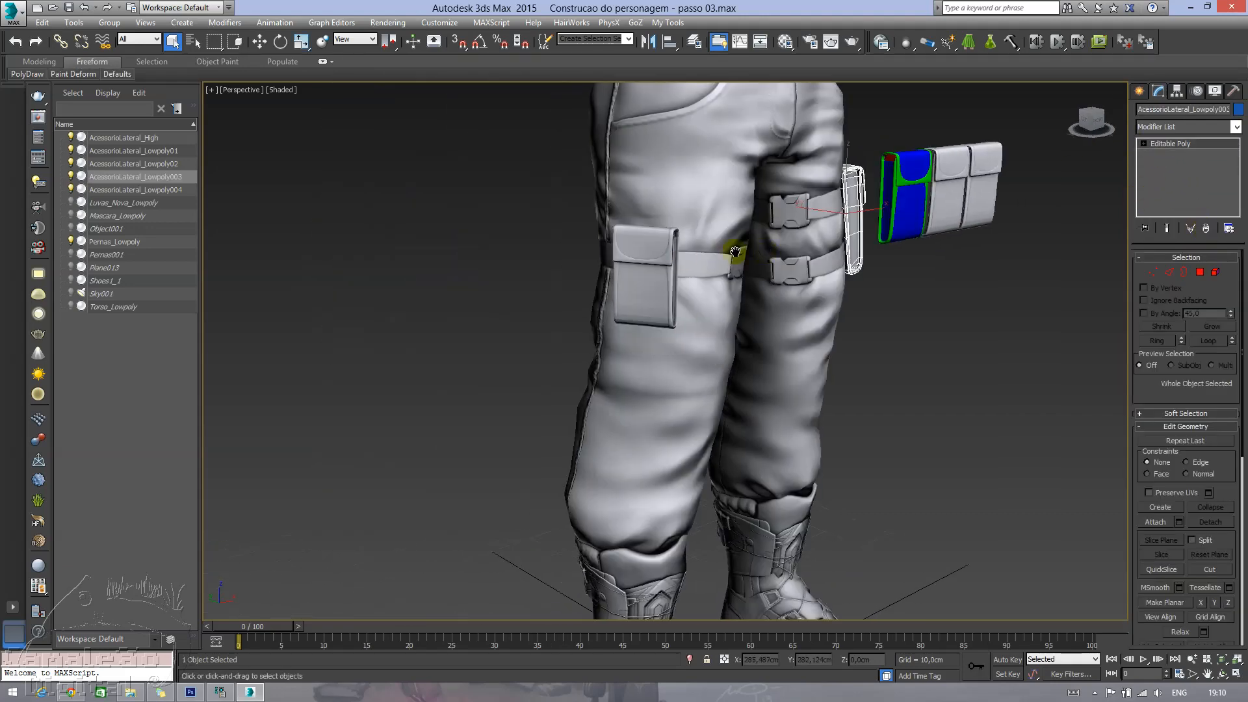
alt+middle_drag(762, 294, 709, 274)
scroll(698, 257, up, 4)
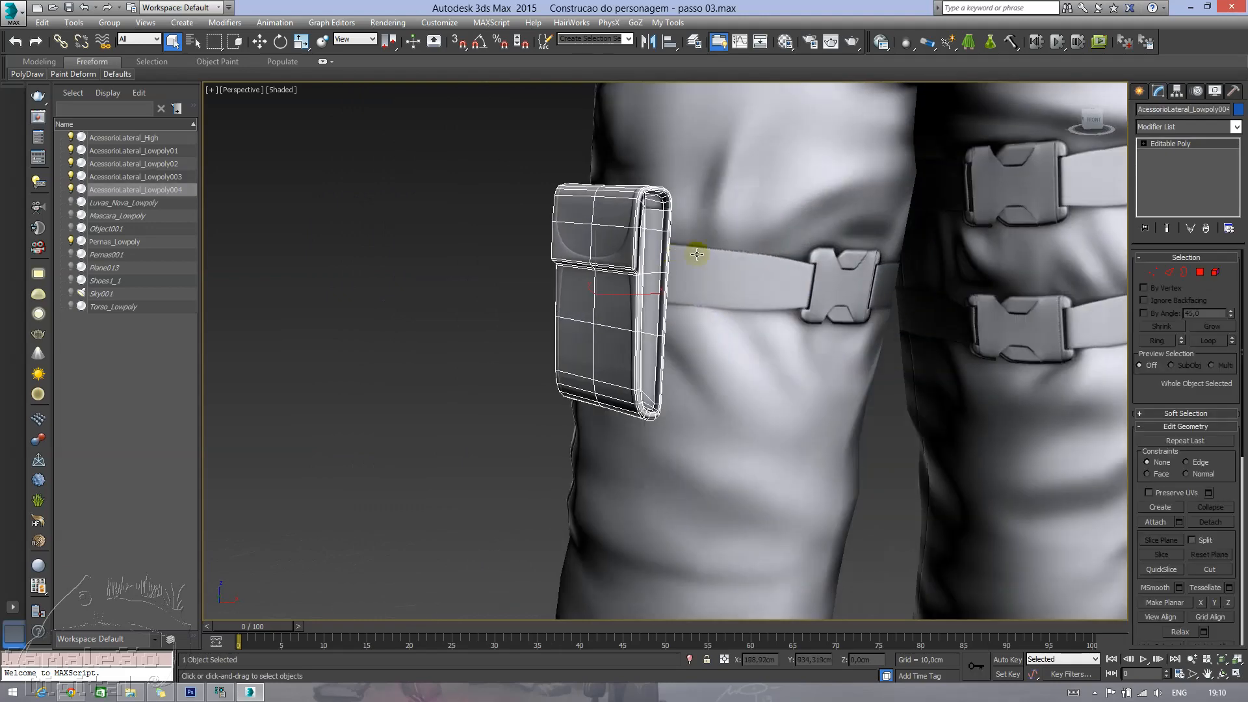
alt+middle_drag(880, 309, 853, 305)
middle_drag(853, 304, 615, 275)
scroll(615, 276, down, 3)
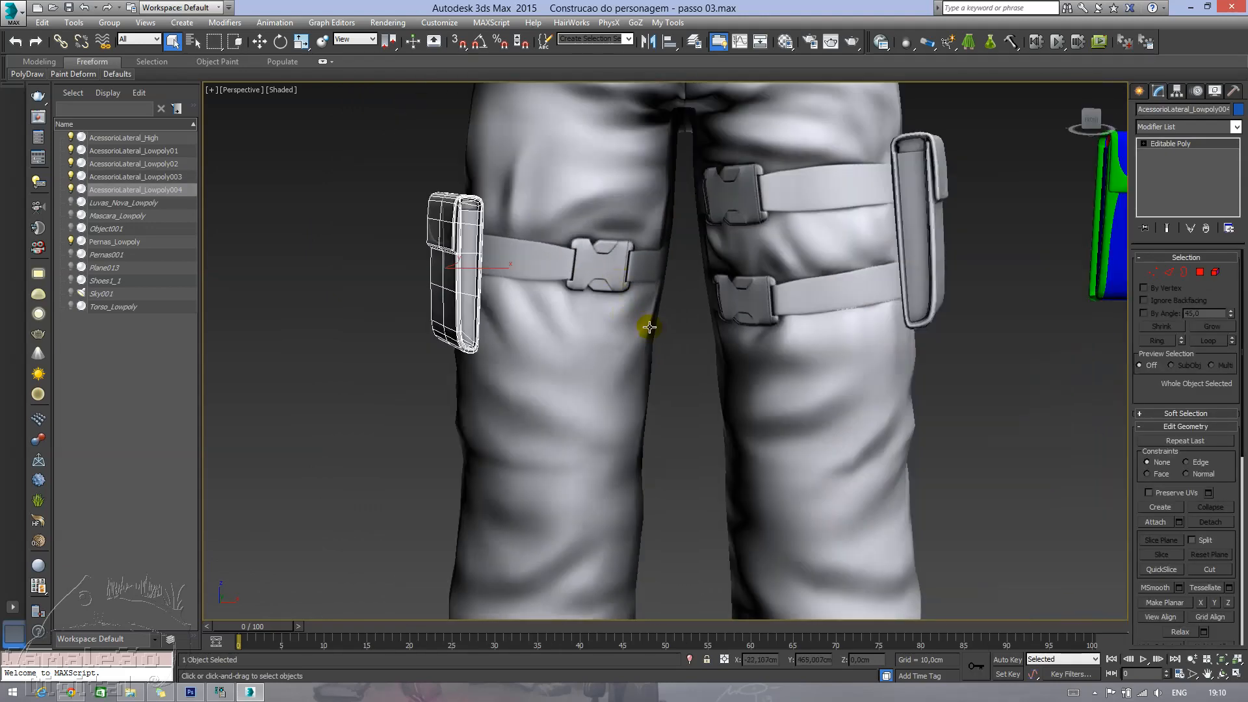
mouse_move(810, 355)
alt+middle_down()
mouse_move(767, 332)
mouse_move(794, 339)
alt+middle_up()
scroll(766, 333, down, 3)
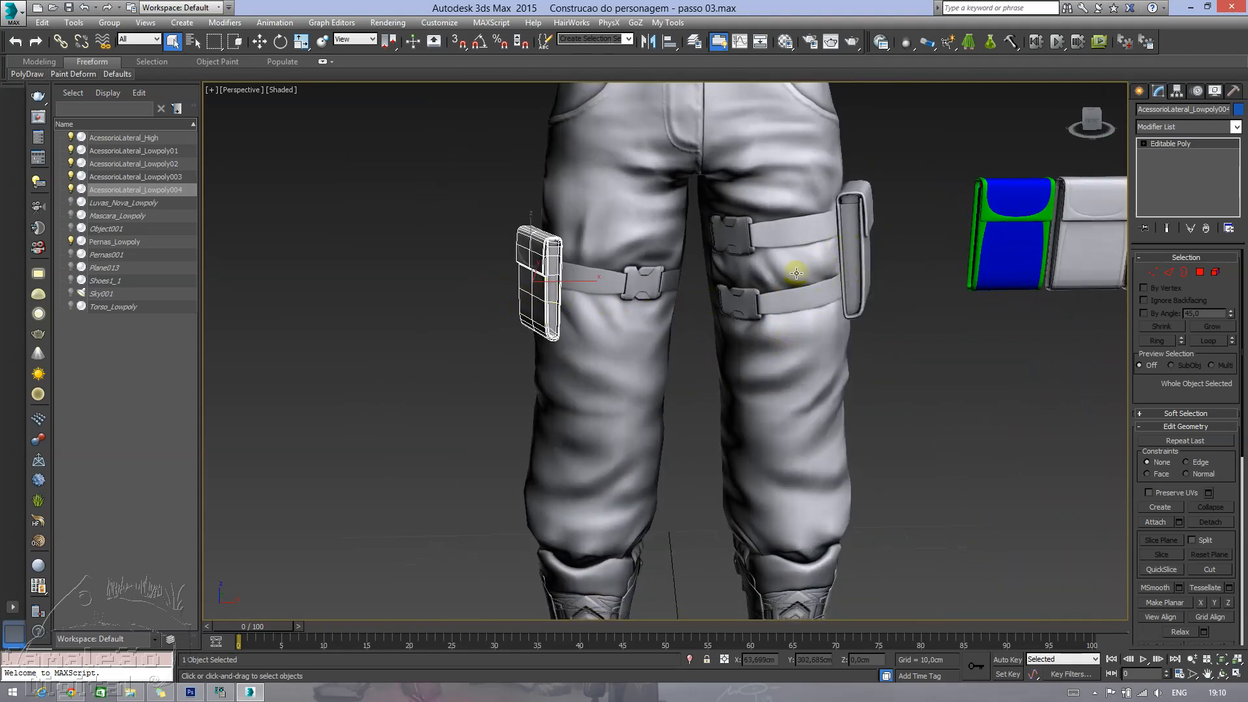
alt+middle_drag(796, 272, 746, 266)
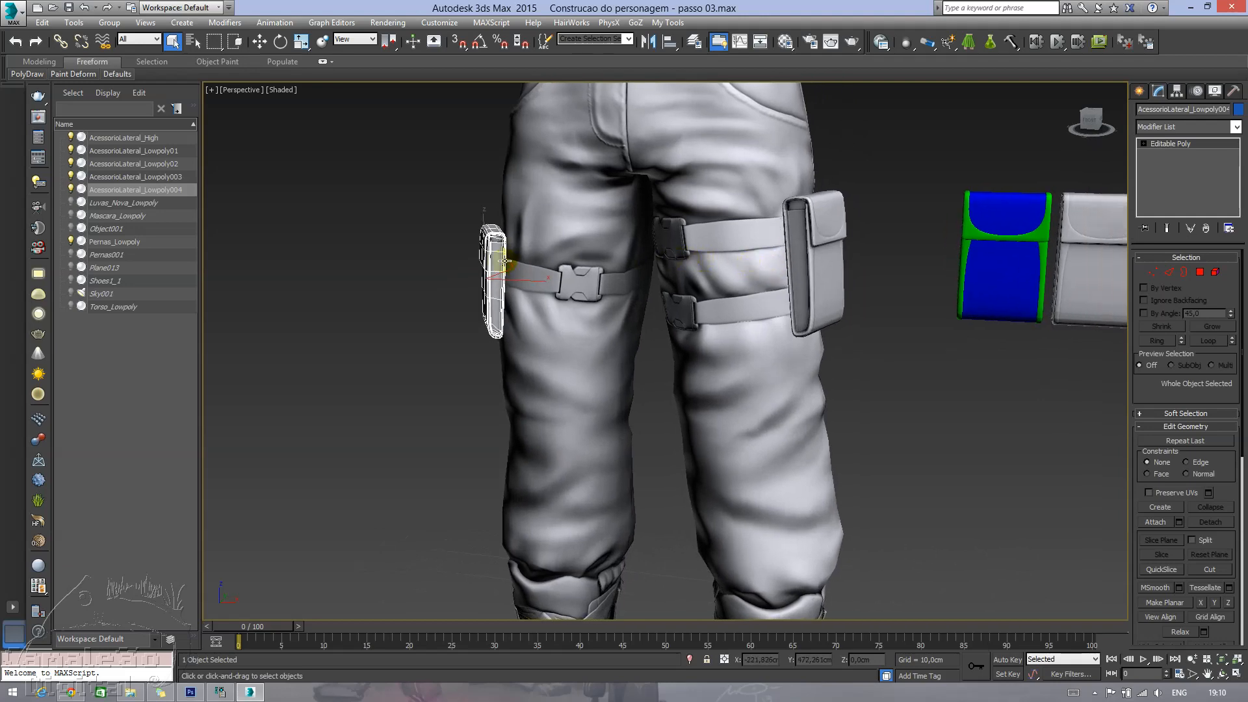
mouse_move(680, 329)
alt+middle_down()
mouse_move(696, 304)
mouse_move(701, 320)
mouse_move(769, 264)
mouse_move(730, 323)
mouse_move(674, 343)
mouse_move(762, 317)
mouse_move(724, 331)
mouse_move(696, 316)
alt+middle_up()
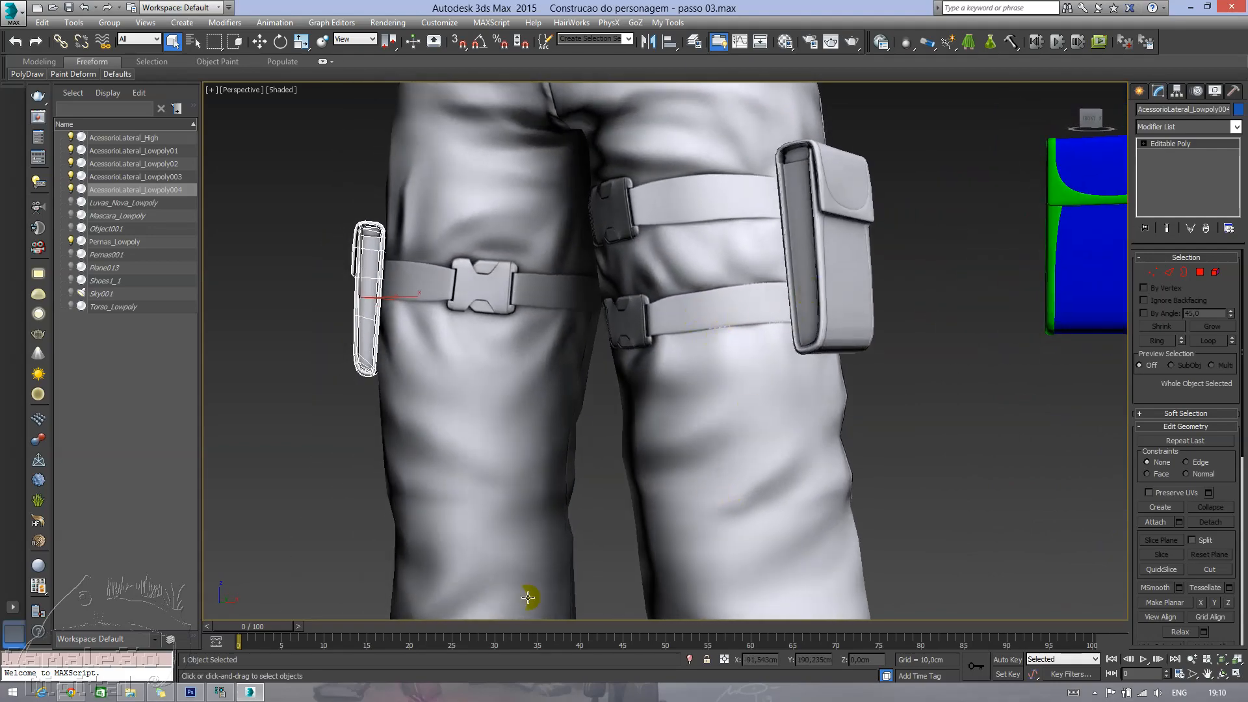
- Attach the other leg's pouch AcessorioLateral_Lowpoly004 to AcessorioLateral_Lowpoly003, using the Do Not Modify Mat IDs or Material option
click(817, 287)
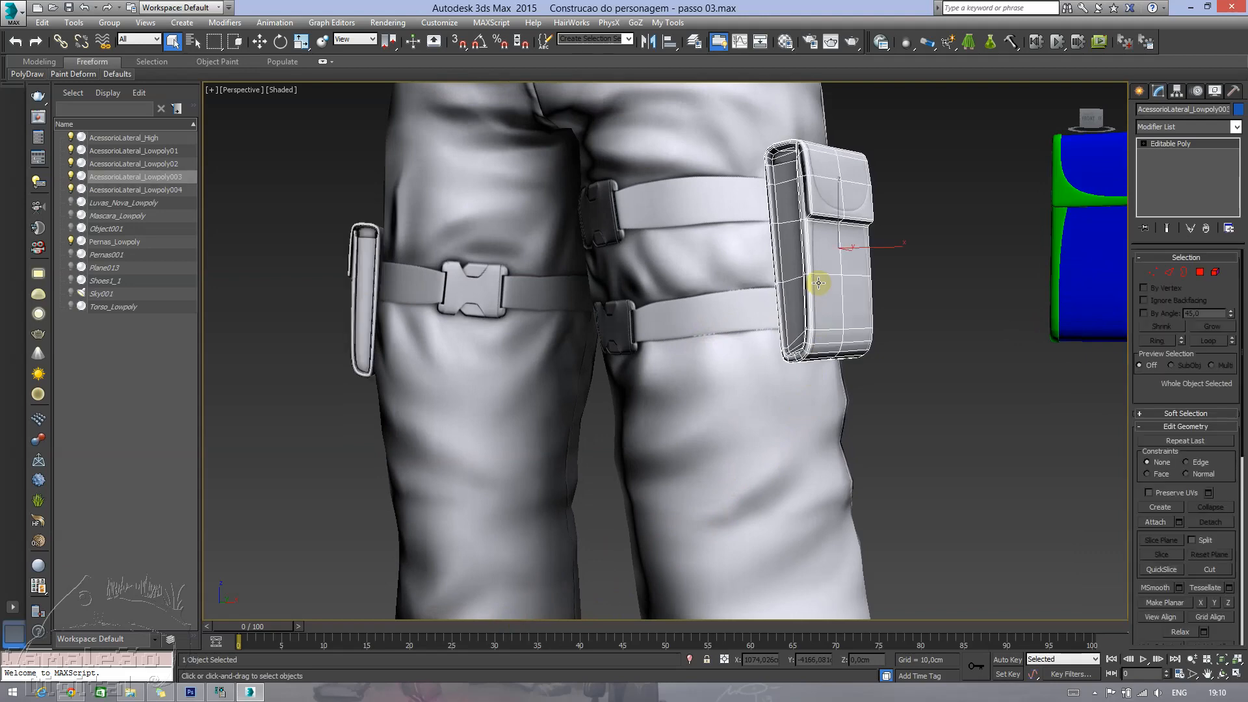
alt+middle_drag(862, 251, 861, 262)
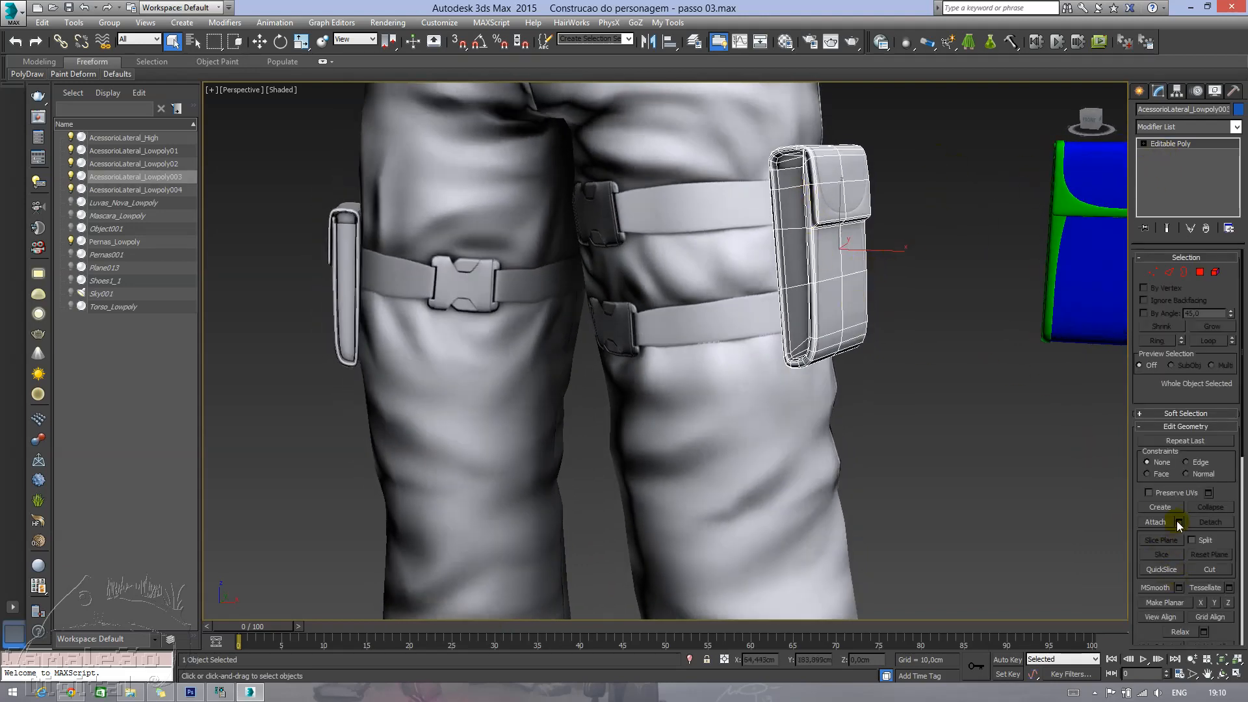
click(1158, 521)
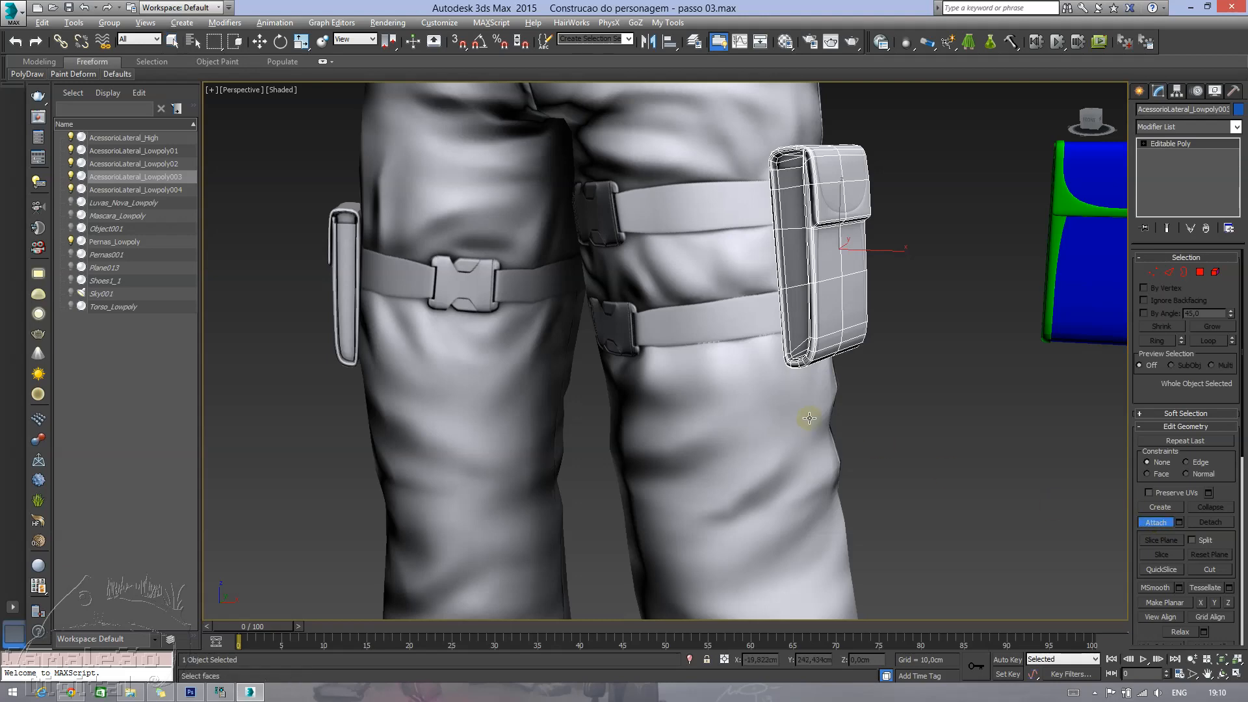
alt+middle_drag(808, 418, 844, 410)
click(277, 307)
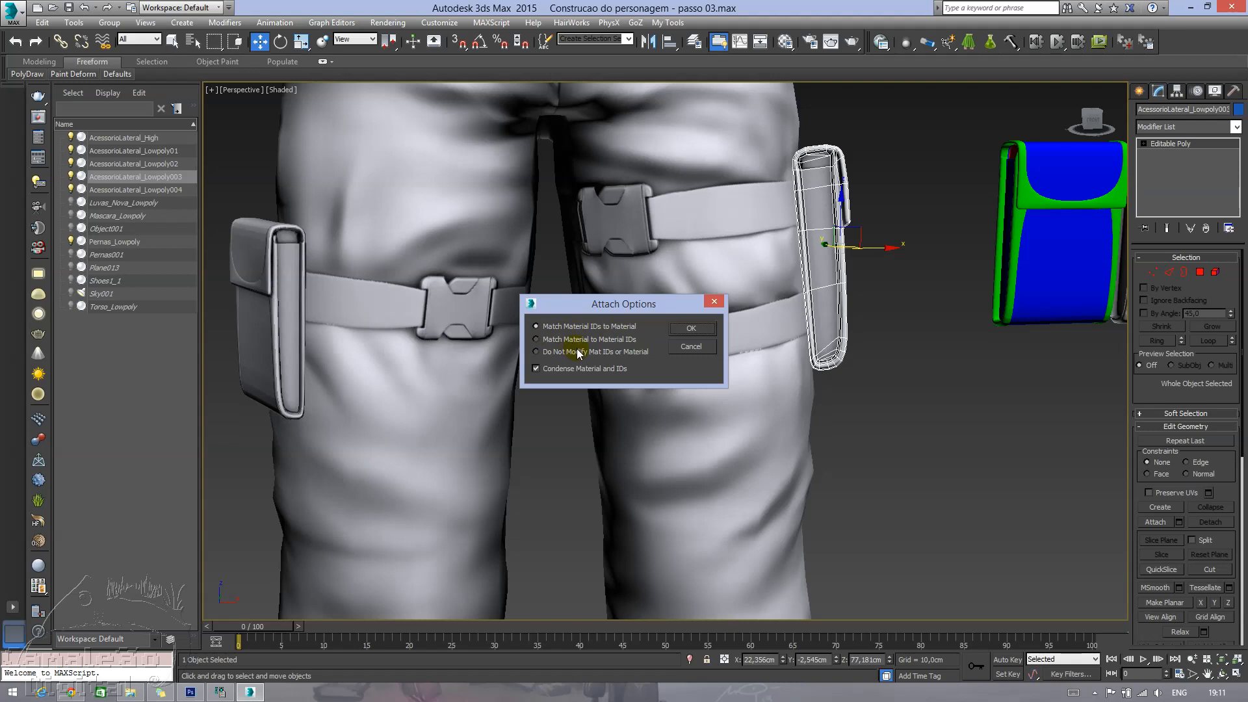
click(536, 352)
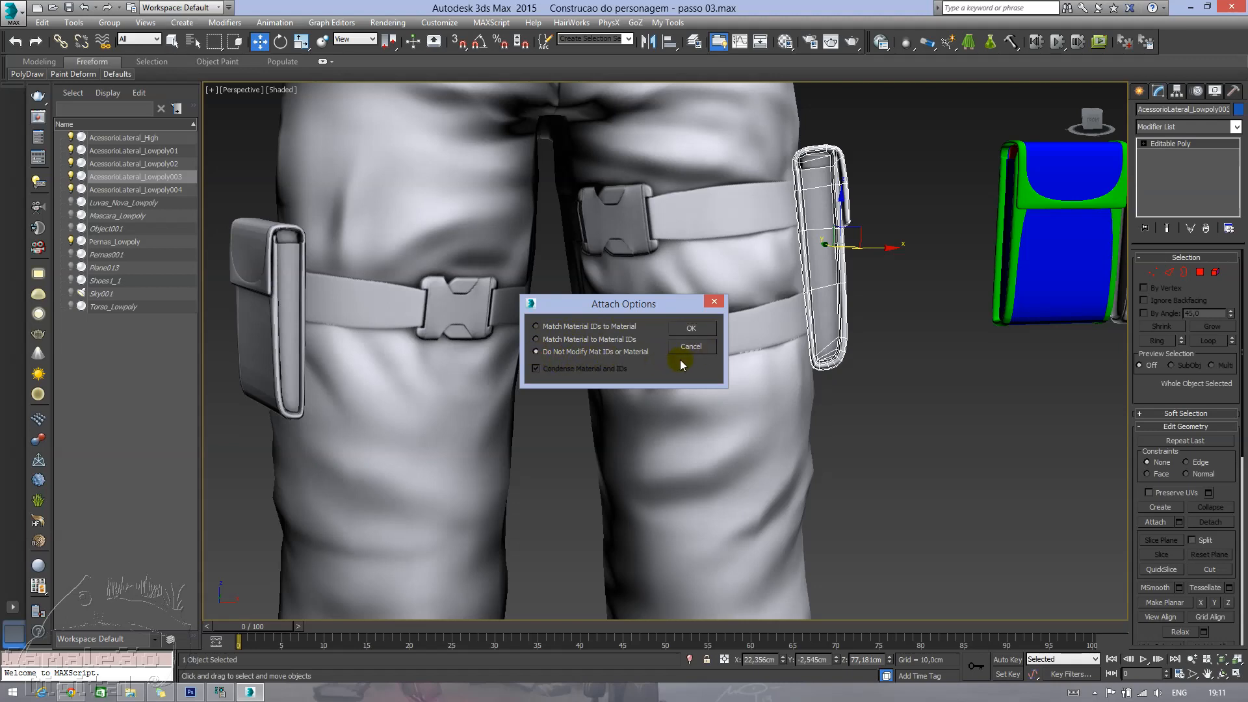
click(692, 329)
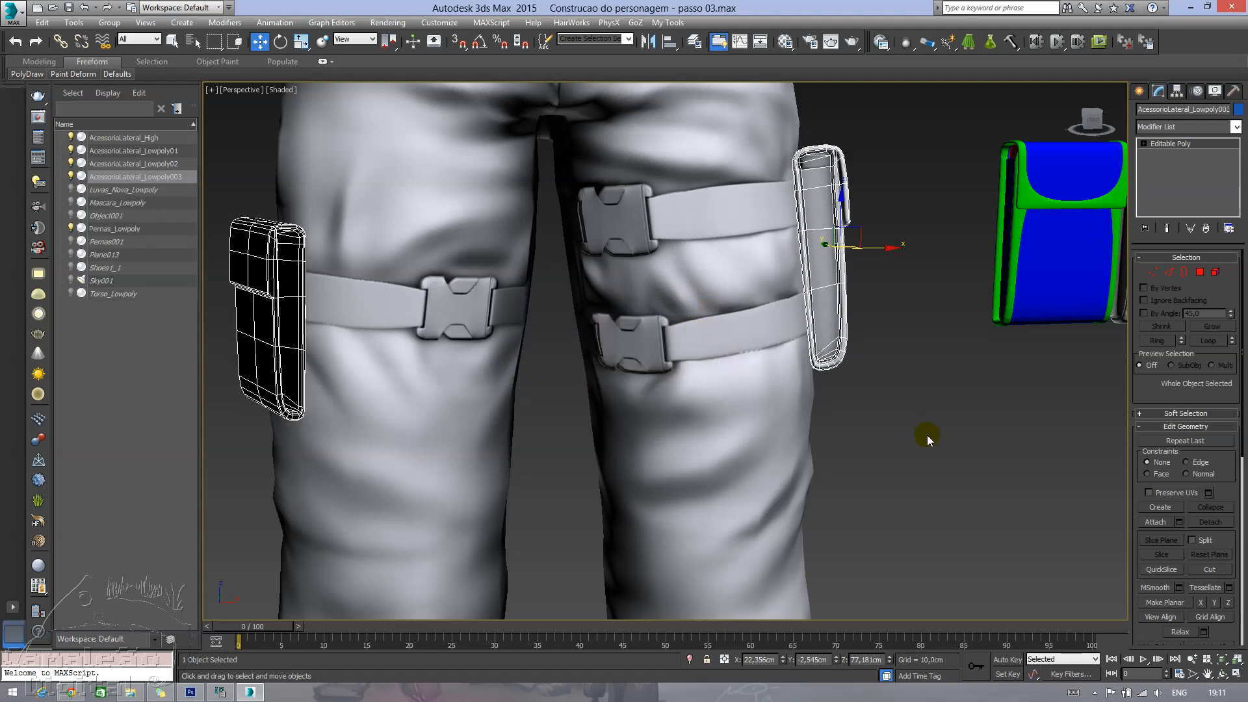
- Examine the attached leg pouches and the separate AcessorioLateral_Lowpoly01 pouch beside the legs
middle_drag(762, 441, 817, 440)
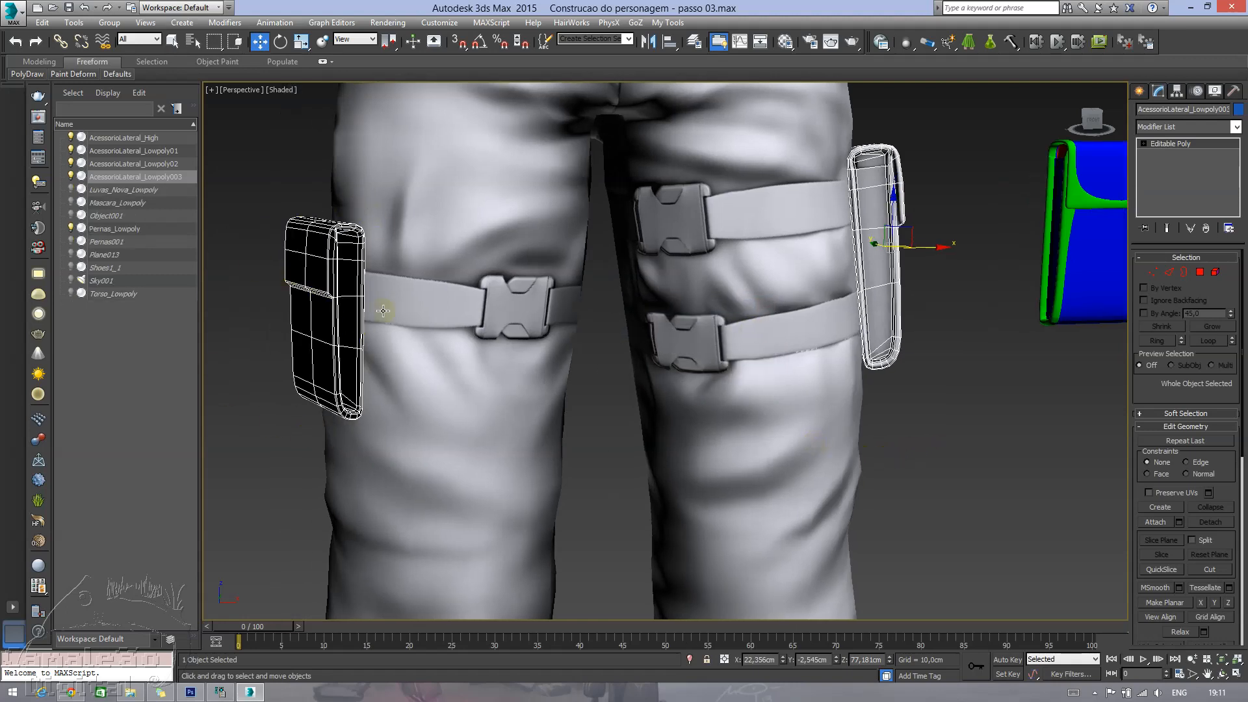
click(190, 693)
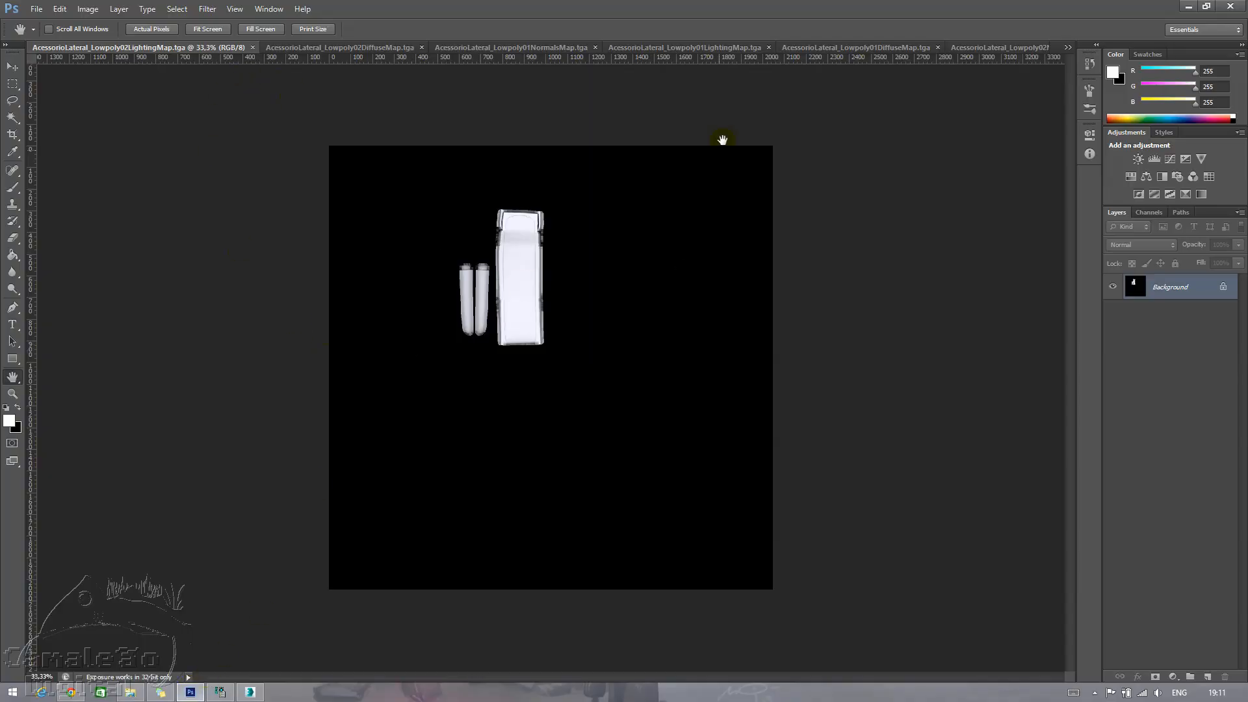
click(1187, 9)
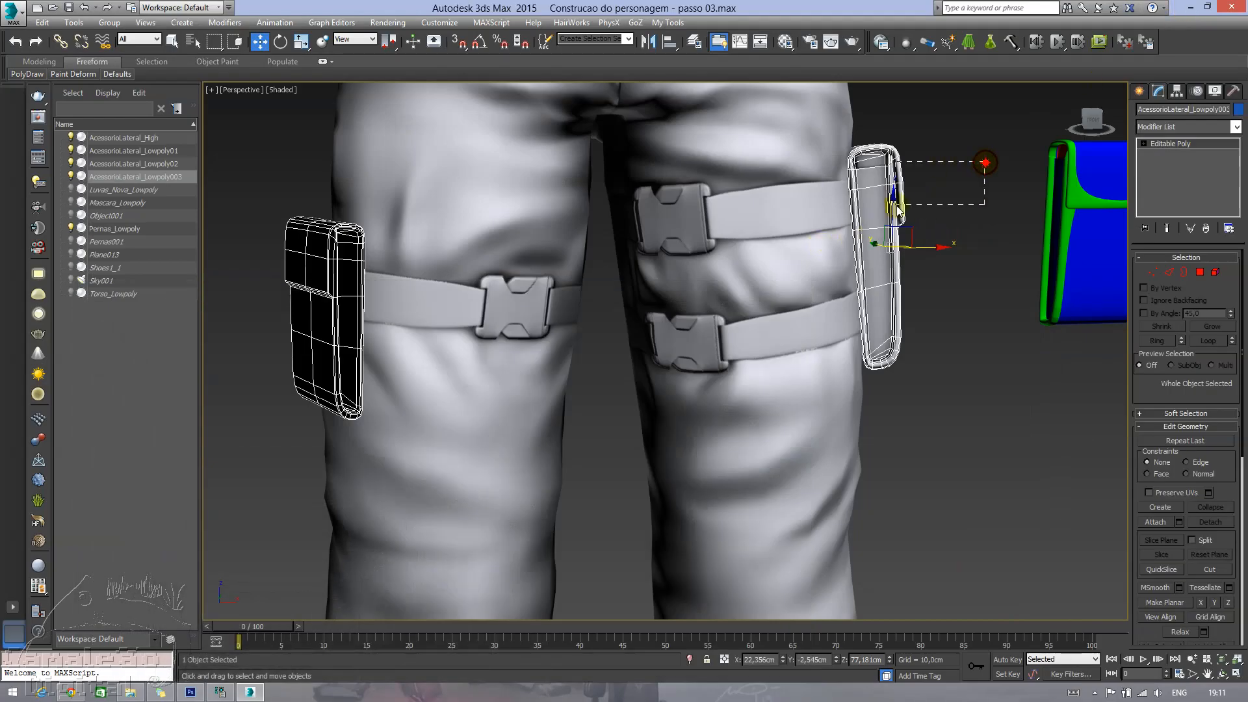
middle_drag(976, 333, 861, 382)
scroll(663, 243, up, 2)
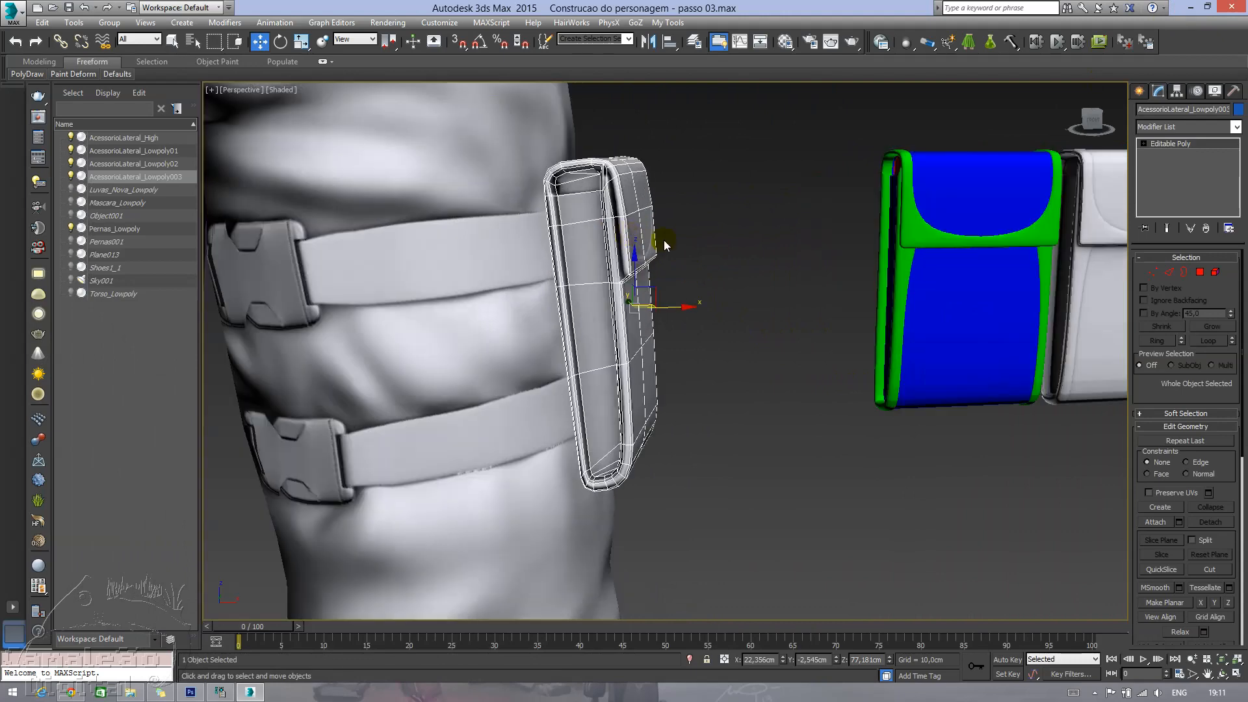
scroll(834, 315, down, 7)
click(902, 286)
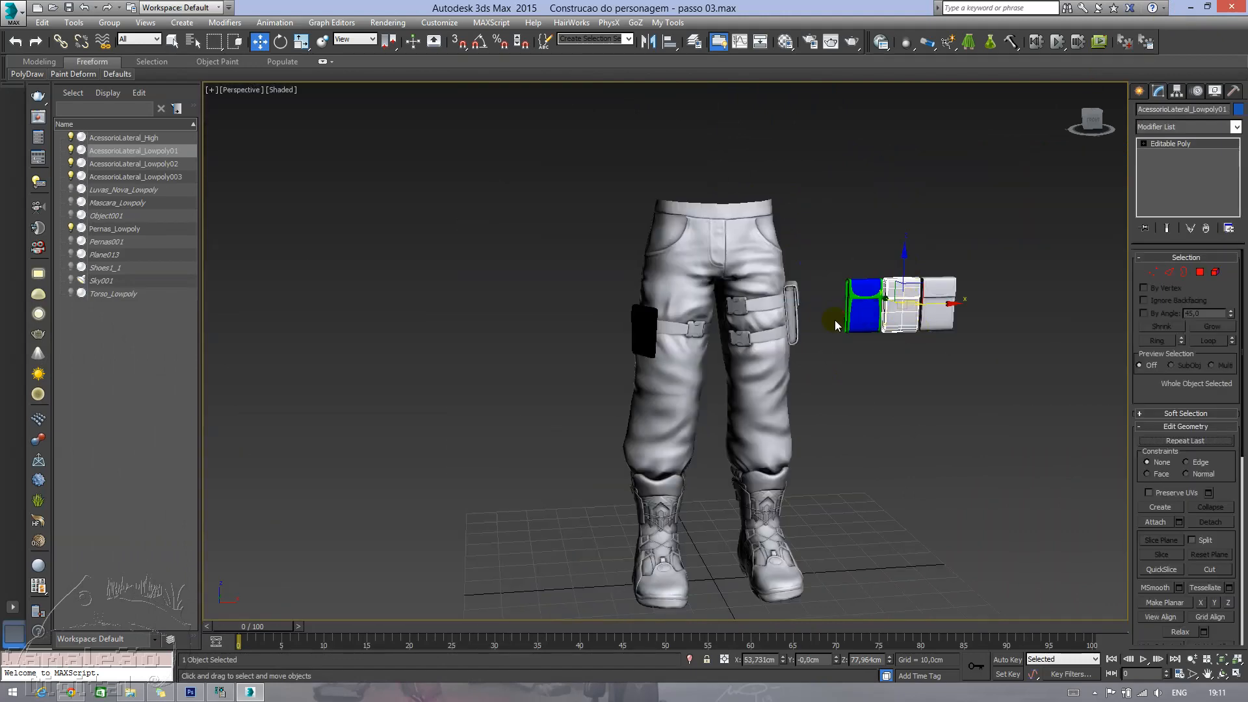
scroll(813, 284, up, 6)
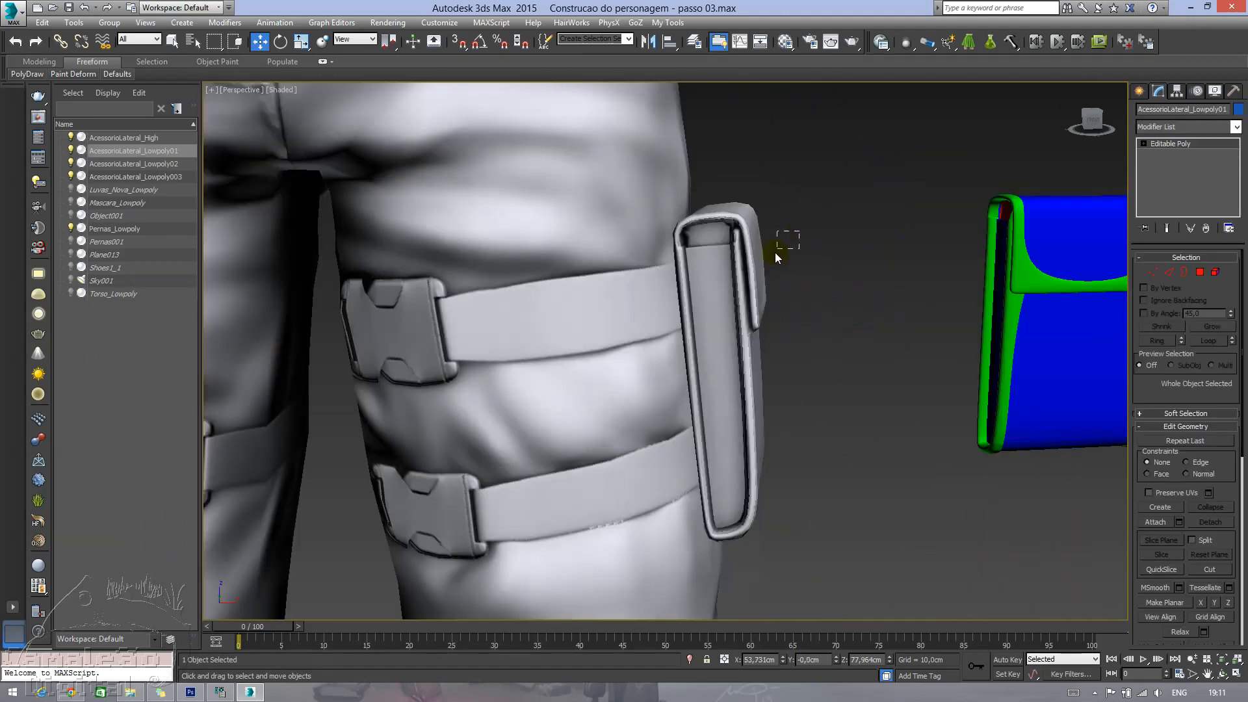
drag(775, 253, 757, 275)
alt+middle_drag(805, 332, 787, 293)
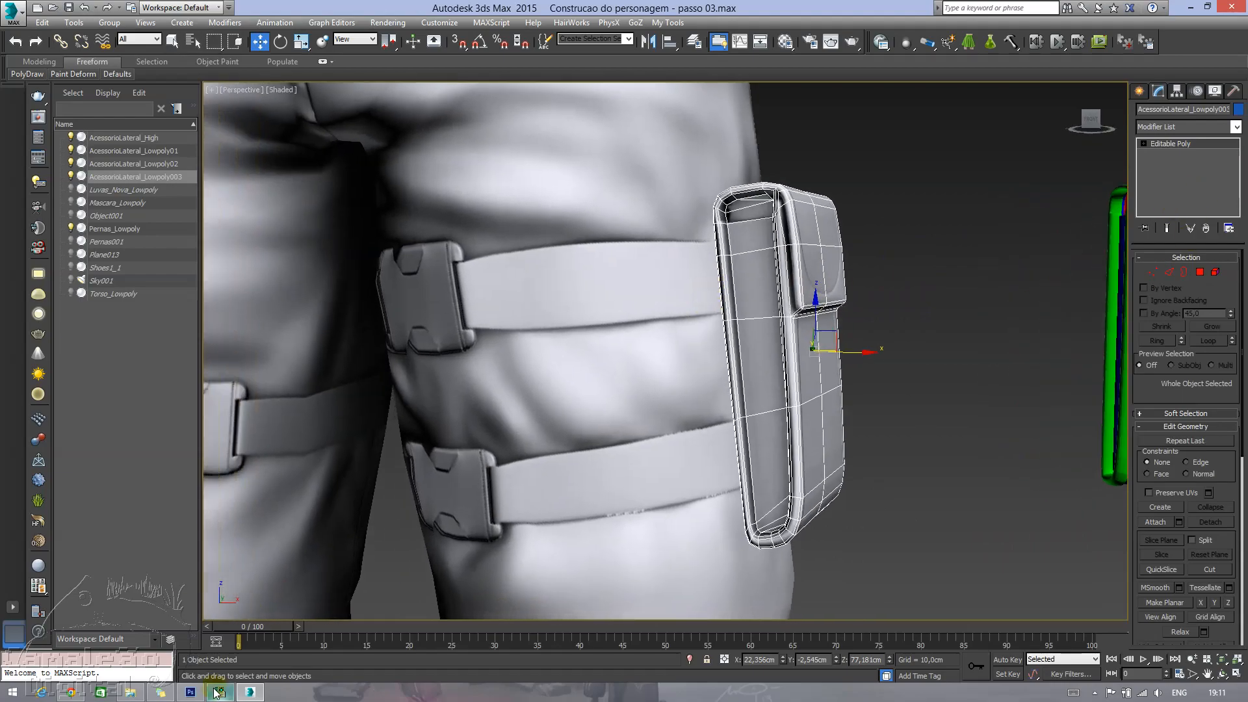
- Switch to Photoshop to view the AcessorioLateral_Lowpoly01 normals and lighting maps, and compare them with the leg pouches in 3ds Max
click(189, 691)
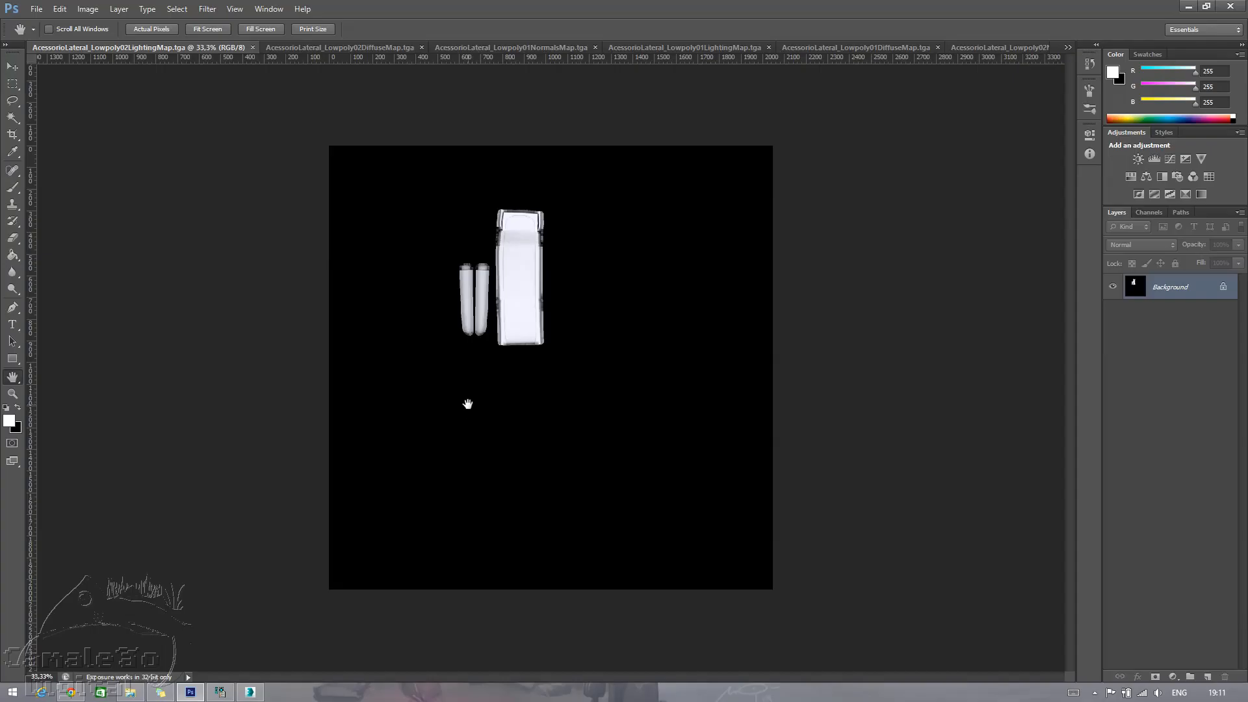
click(515, 48)
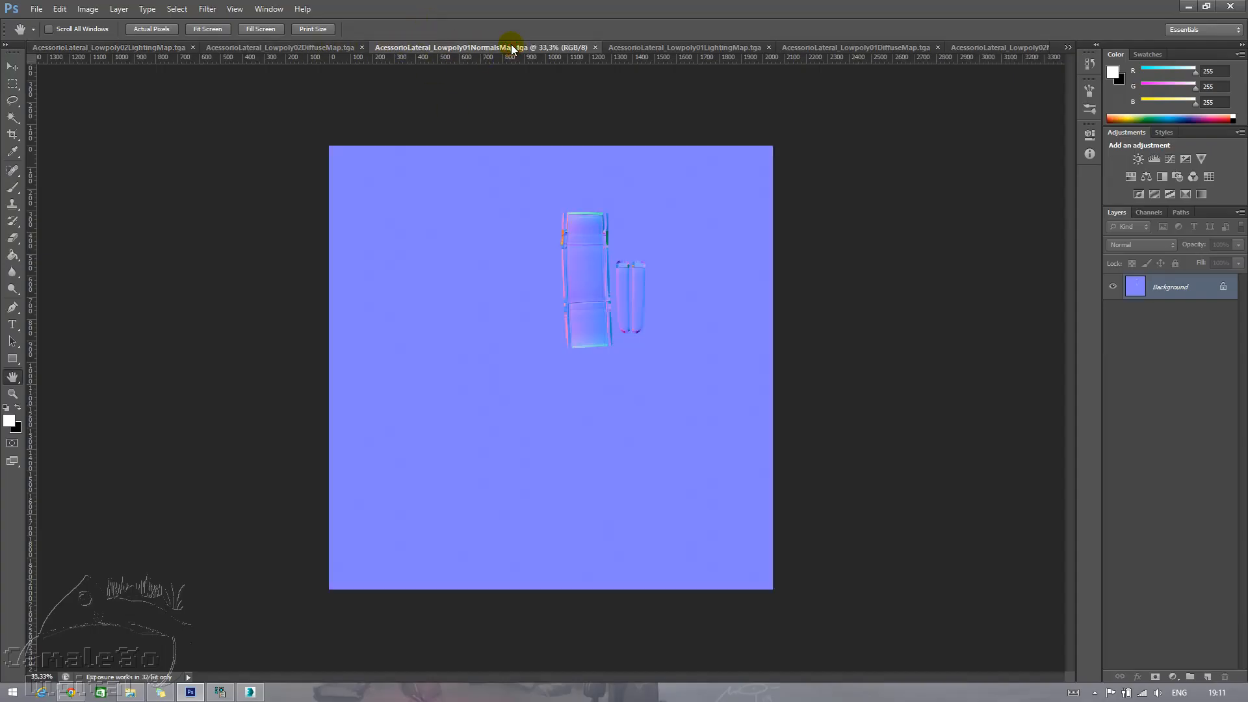
click(684, 47)
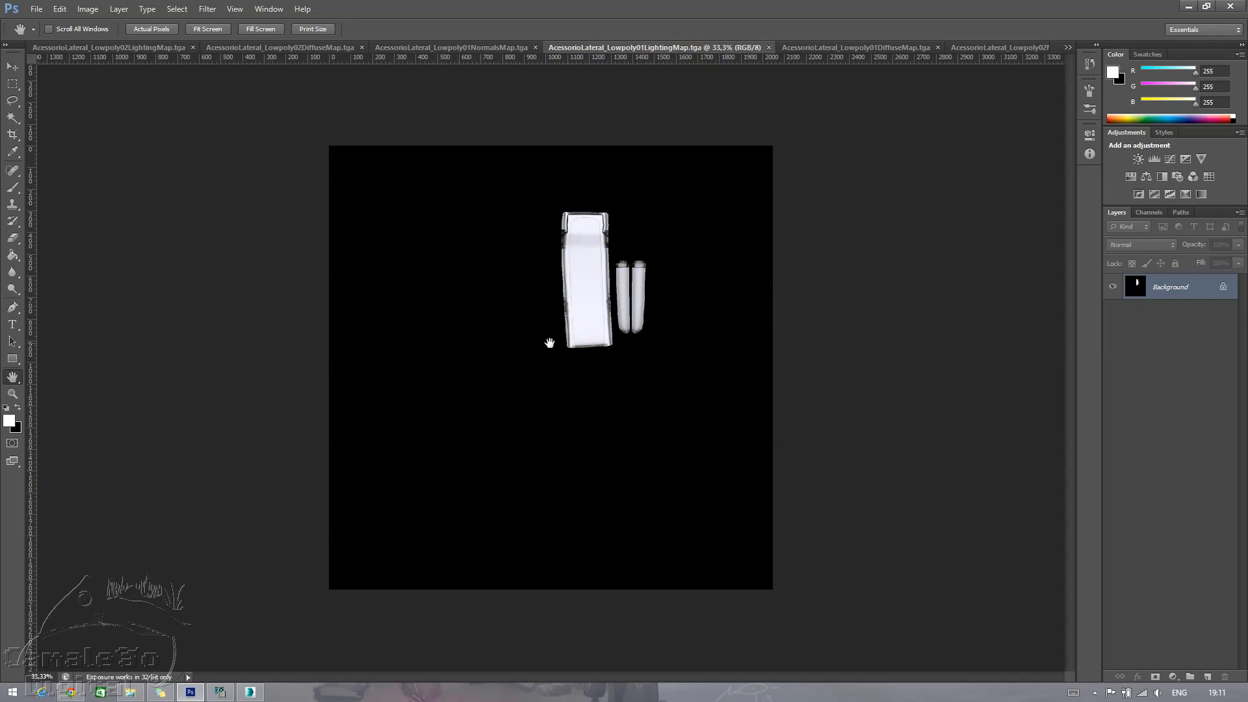
key(alt+Tab)
middle_drag(457, 368, 586, 330)
scroll(586, 330, down, 5)
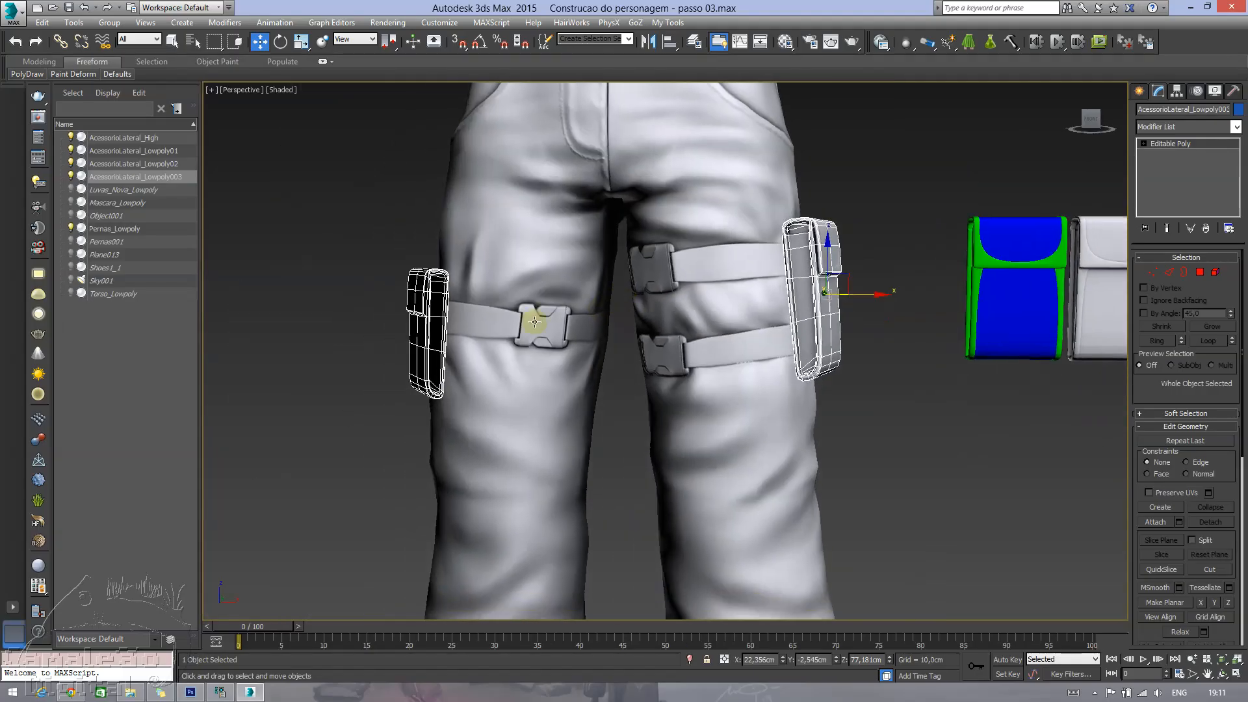
drag(384, 275, 424, 306)
alt+middle_drag(424, 306, 462, 313)
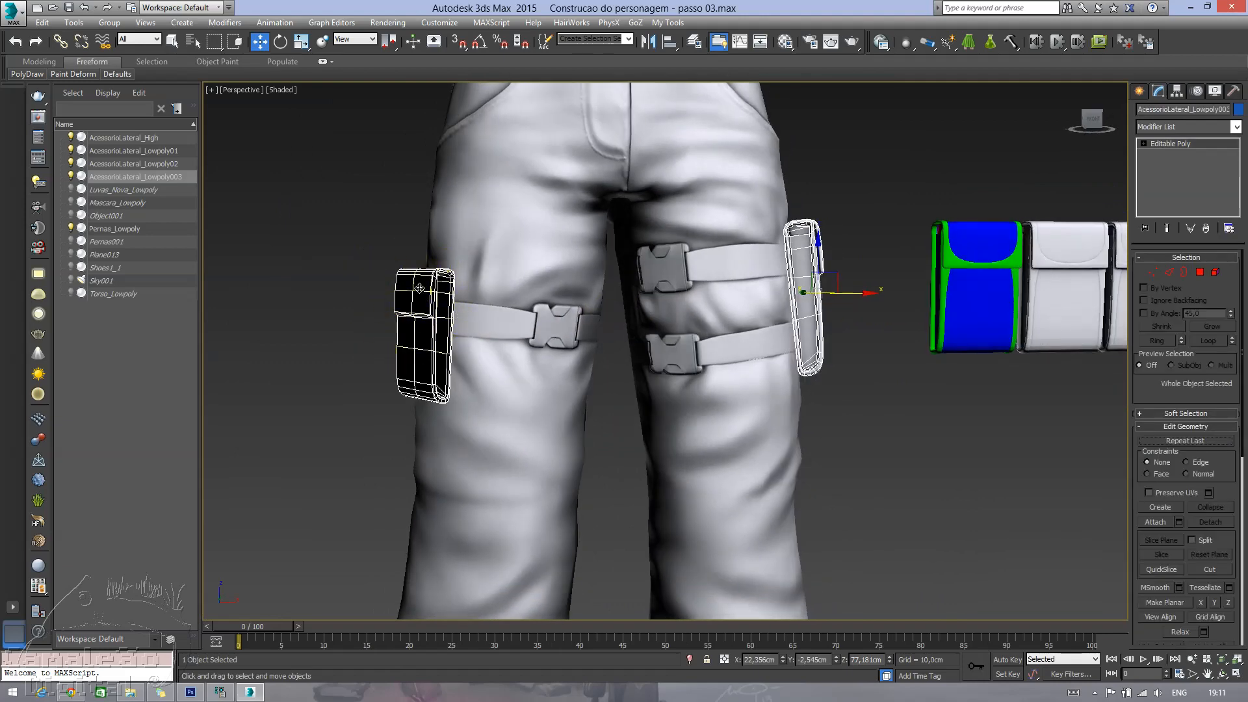
- In Photoshop, copy all of AcessorioLateral_Lowpoly02LightingMap.tga into AcessorioLateral_Lowpoly01LightingMap.tga as a new layer and blend it with Linear Dodge (Add)
key(alt+Tab)
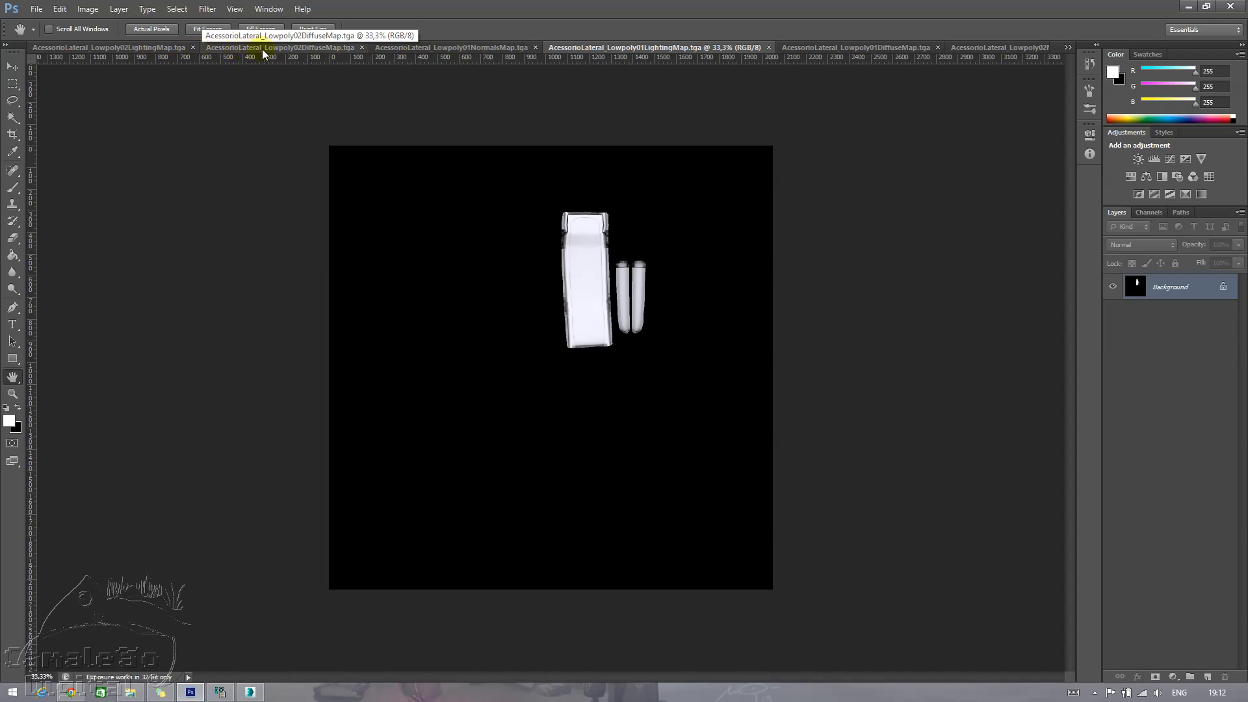
click(145, 49)
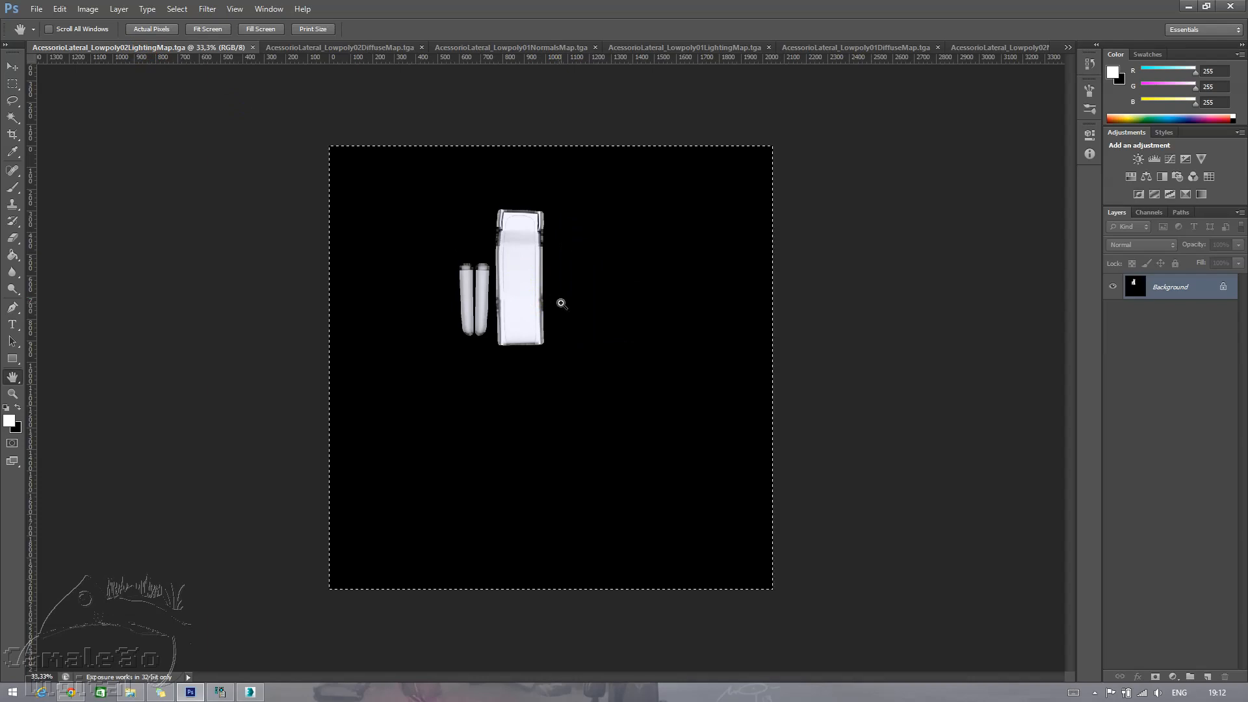
click(690, 115)
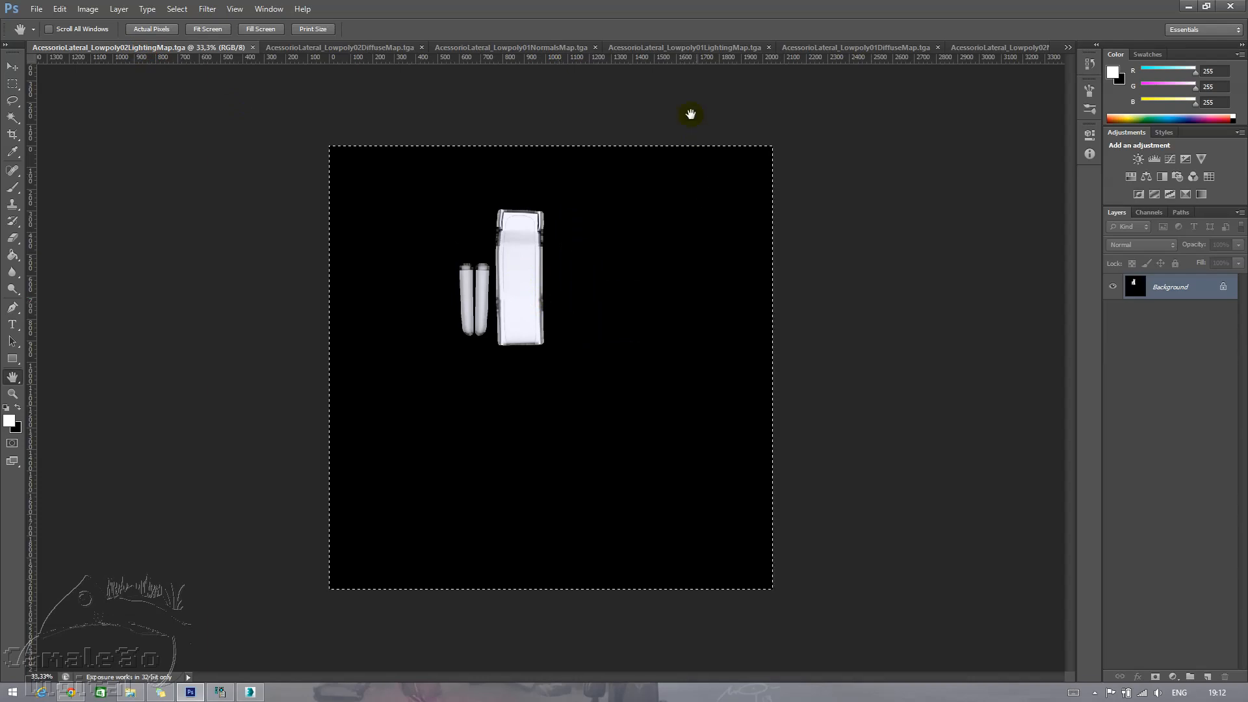
click(697, 50)
click(626, 70)
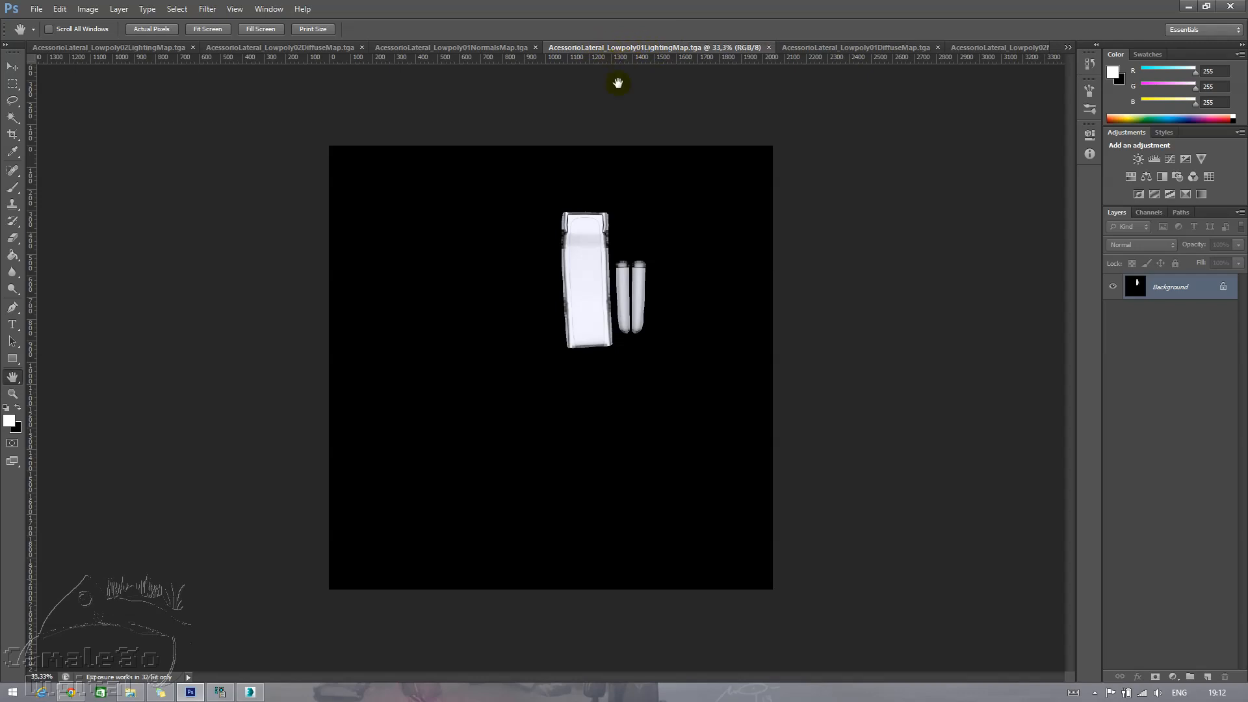
key(ctrl+shift+alt+n)
key(ctrl+v)
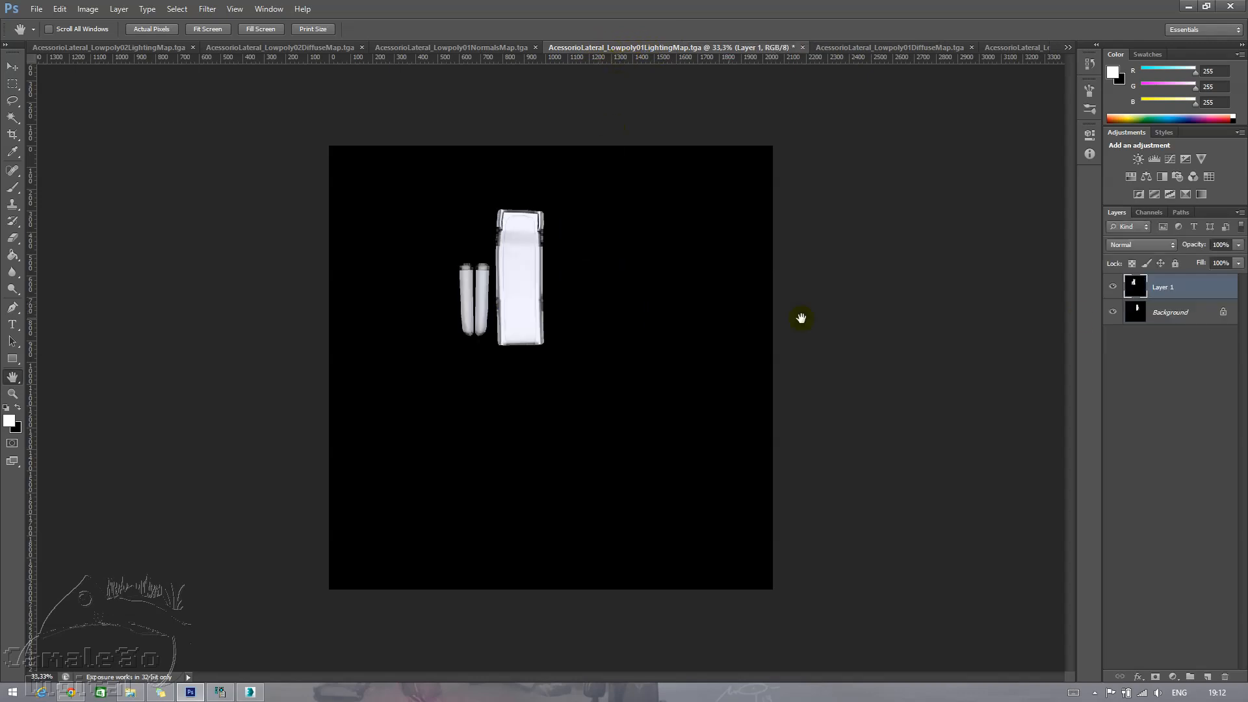
click(1170, 245)
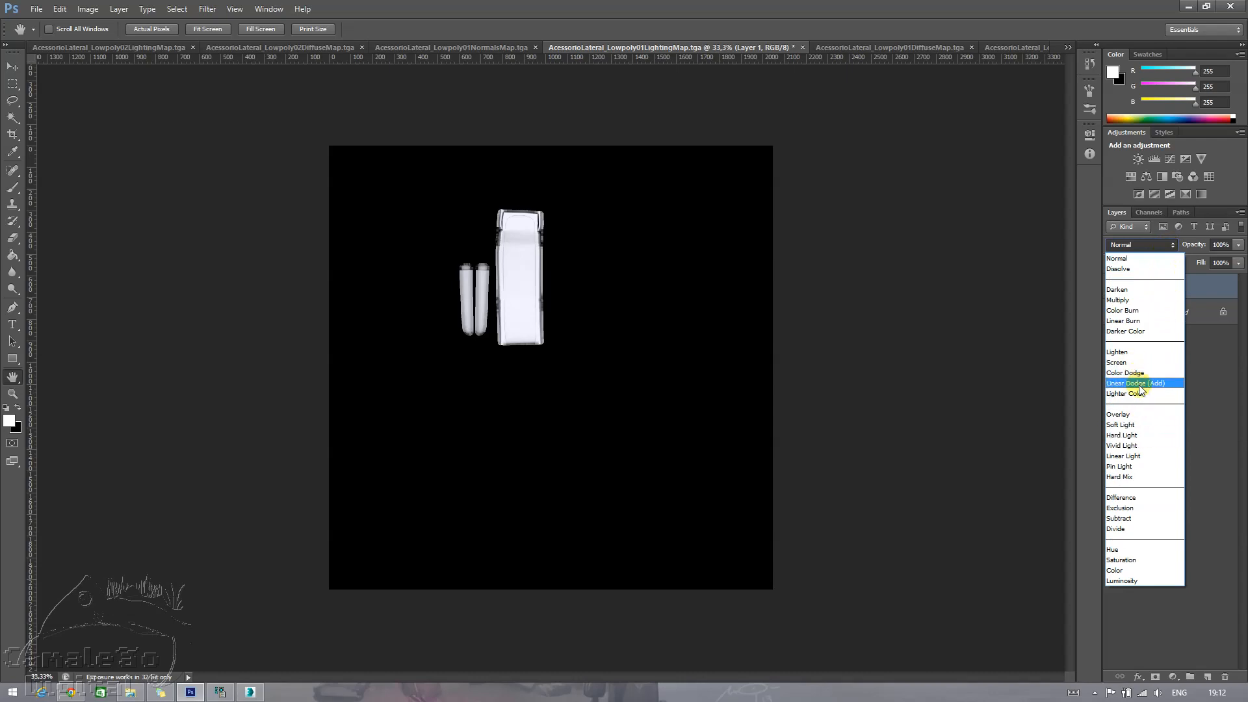
click(1140, 432)
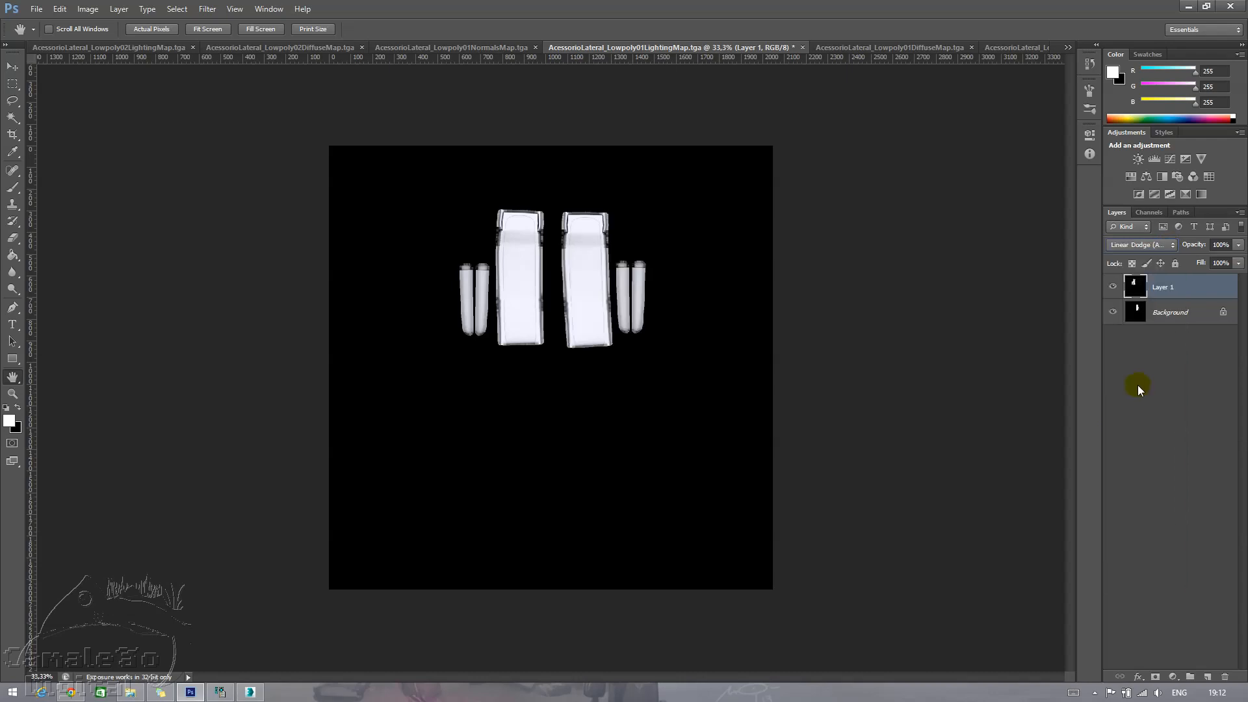
- Save the combined lighting map as a 24 bits/pixel Targa copy over AcessorioLateral_Lowpoly01LightingMap.tga in the images folder
click(37, 9)
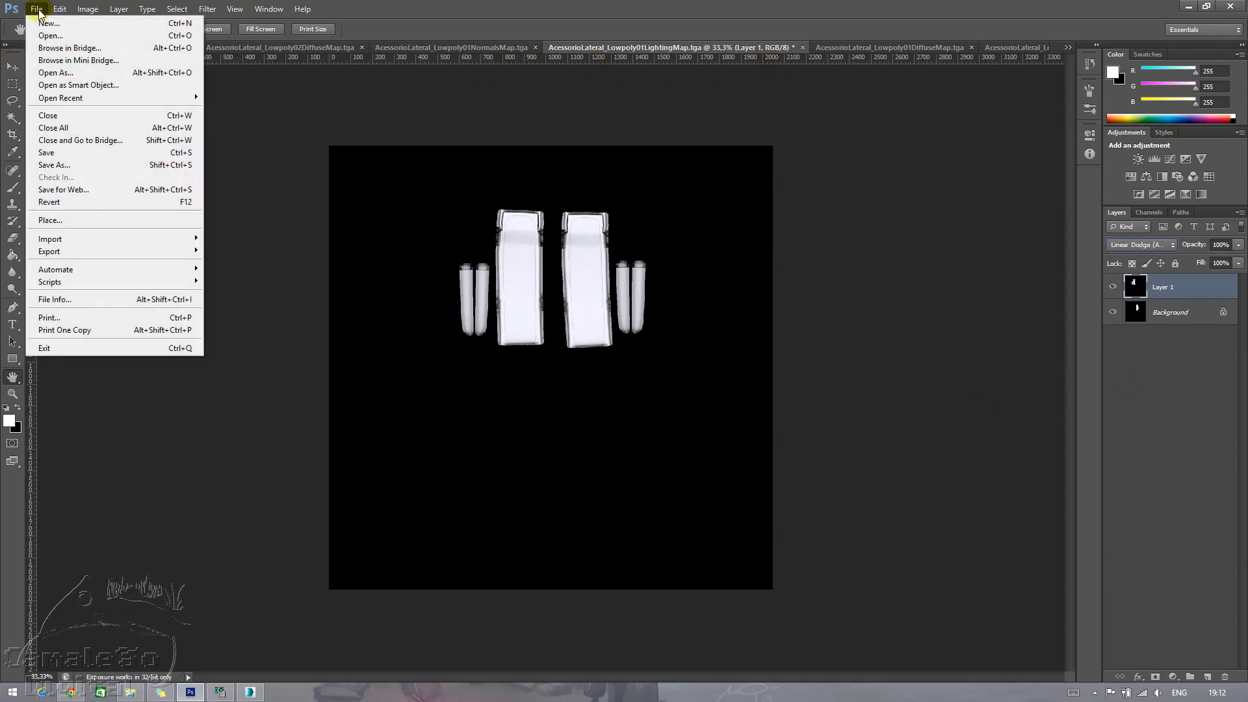
click(50, 158)
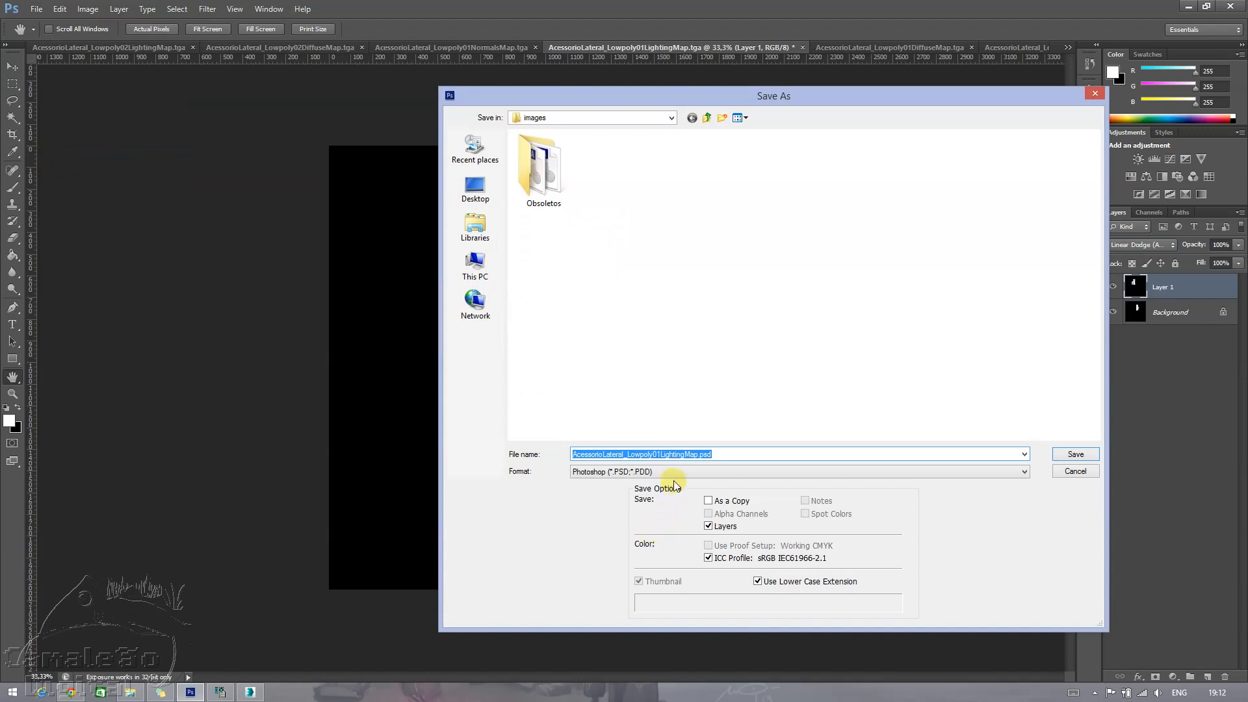
click(673, 473)
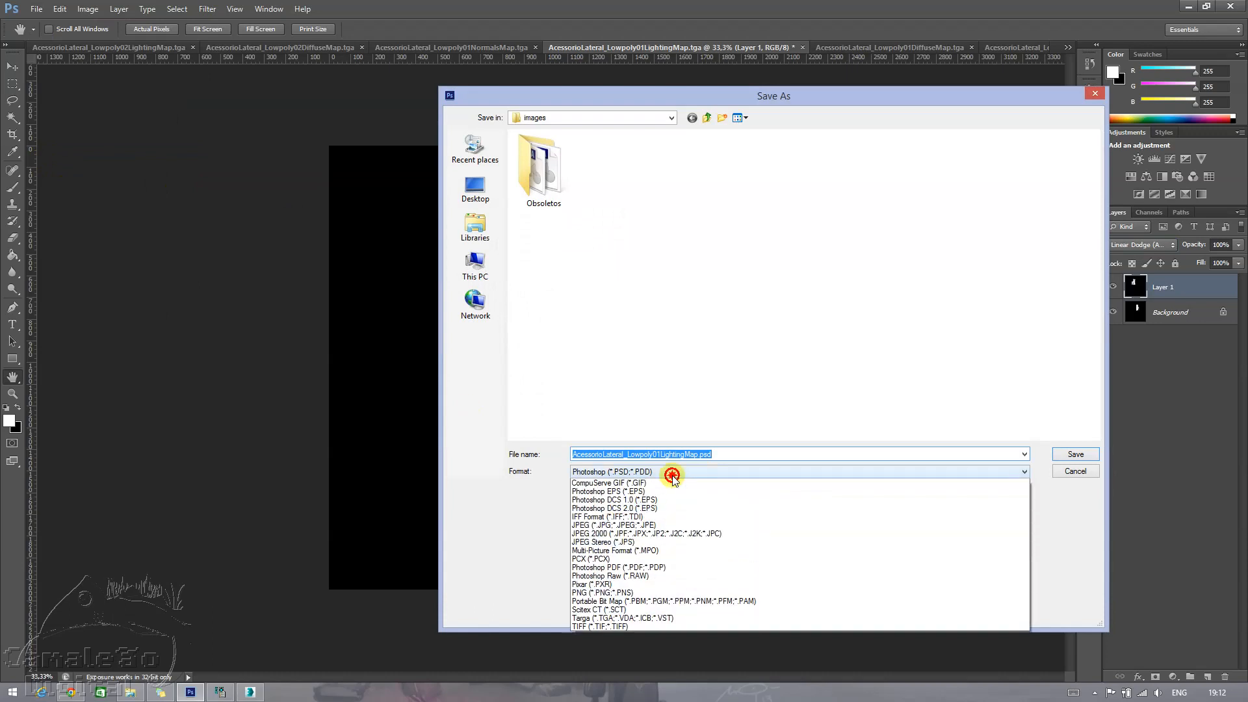
click(609, 645)
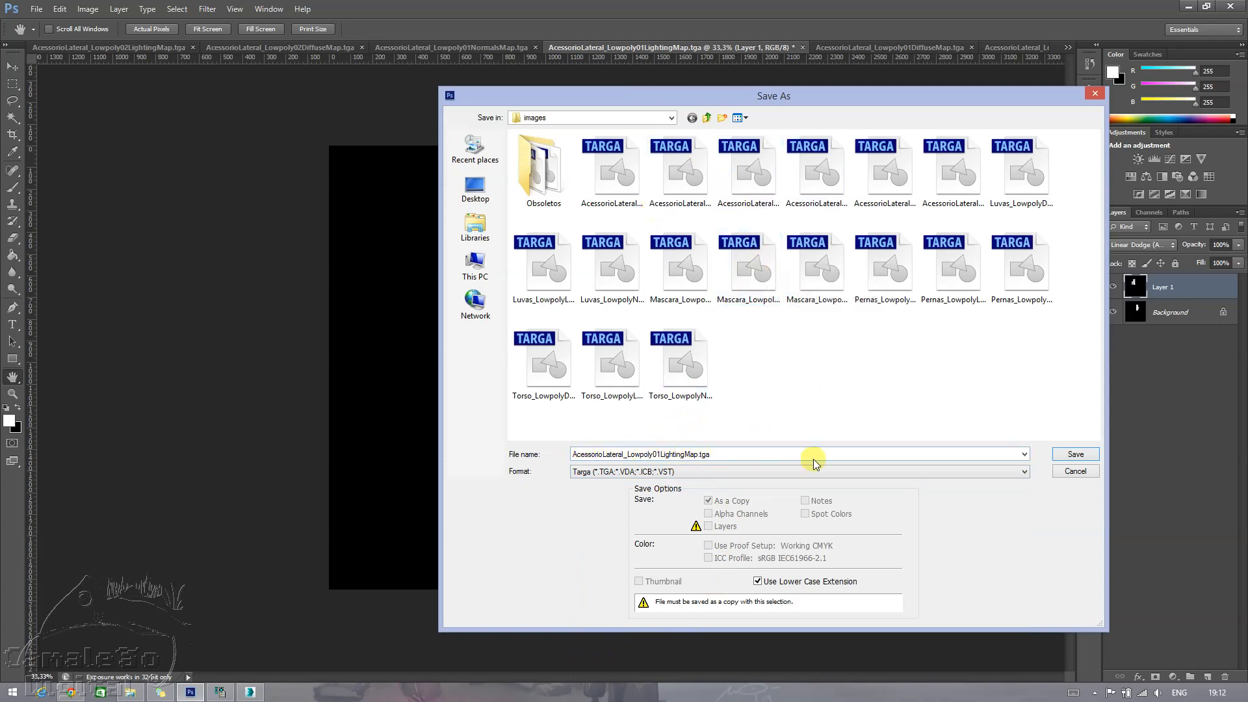
click(1072, 455)
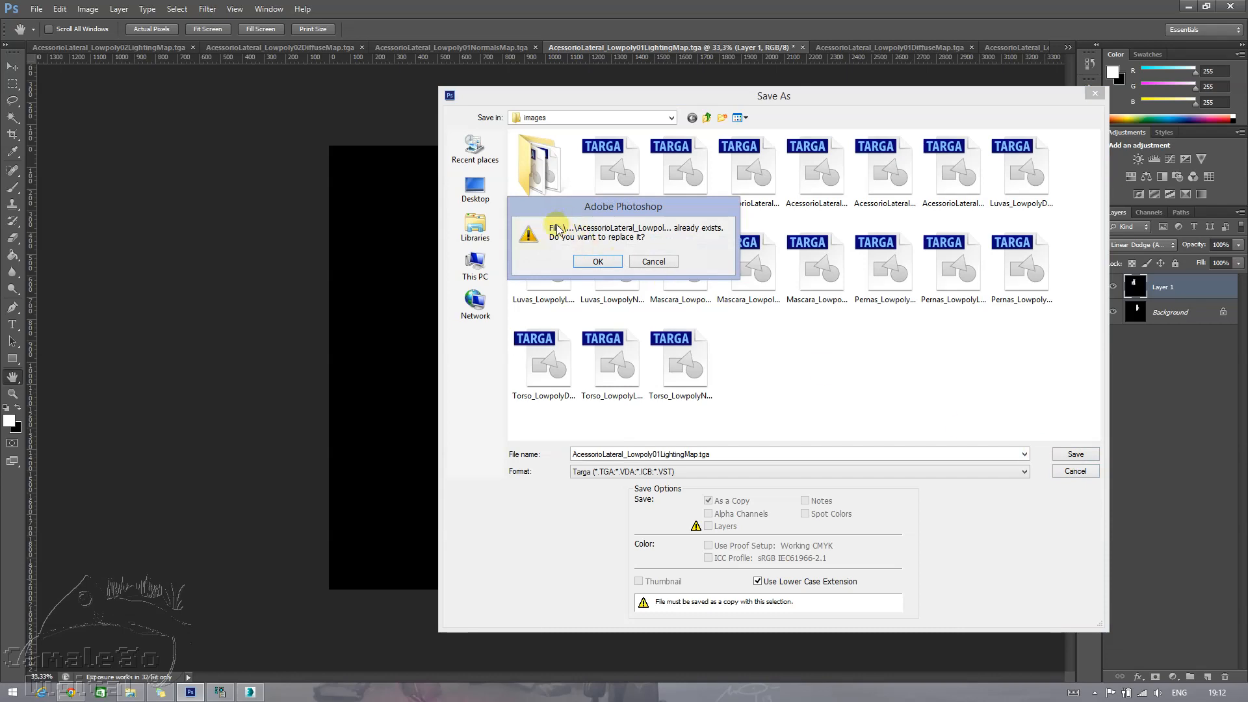
click(598, 262)
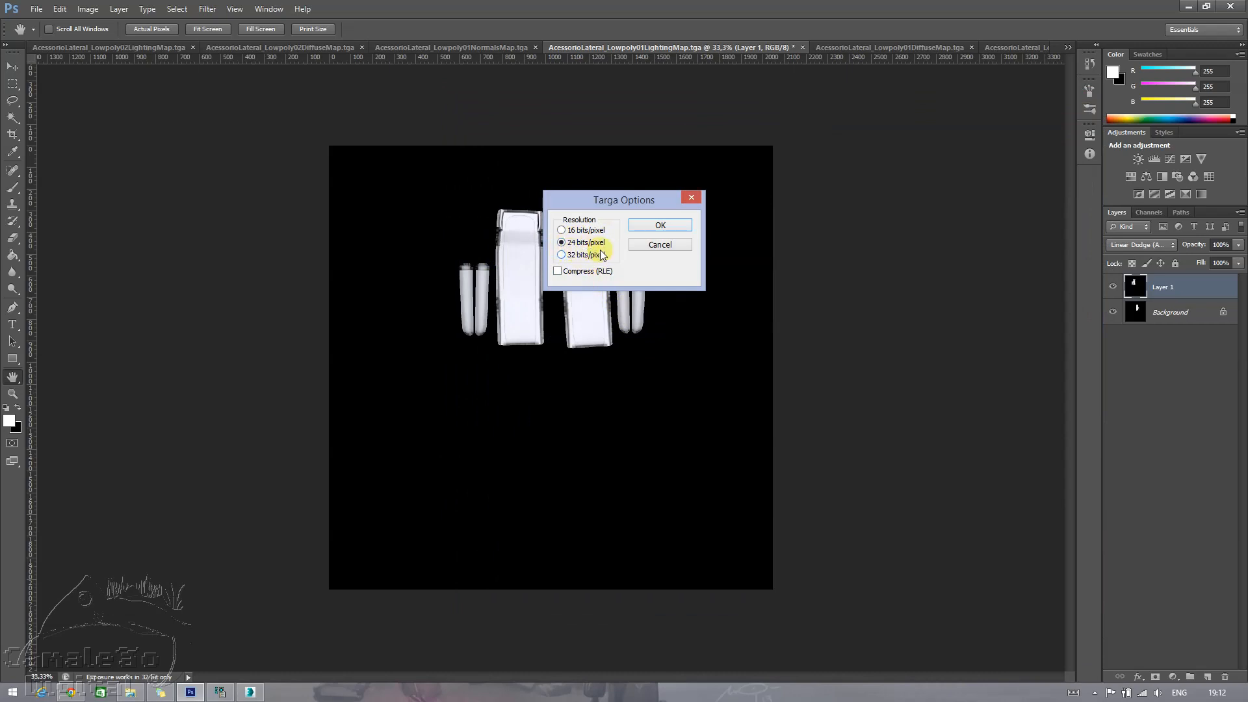
click(654, 225)
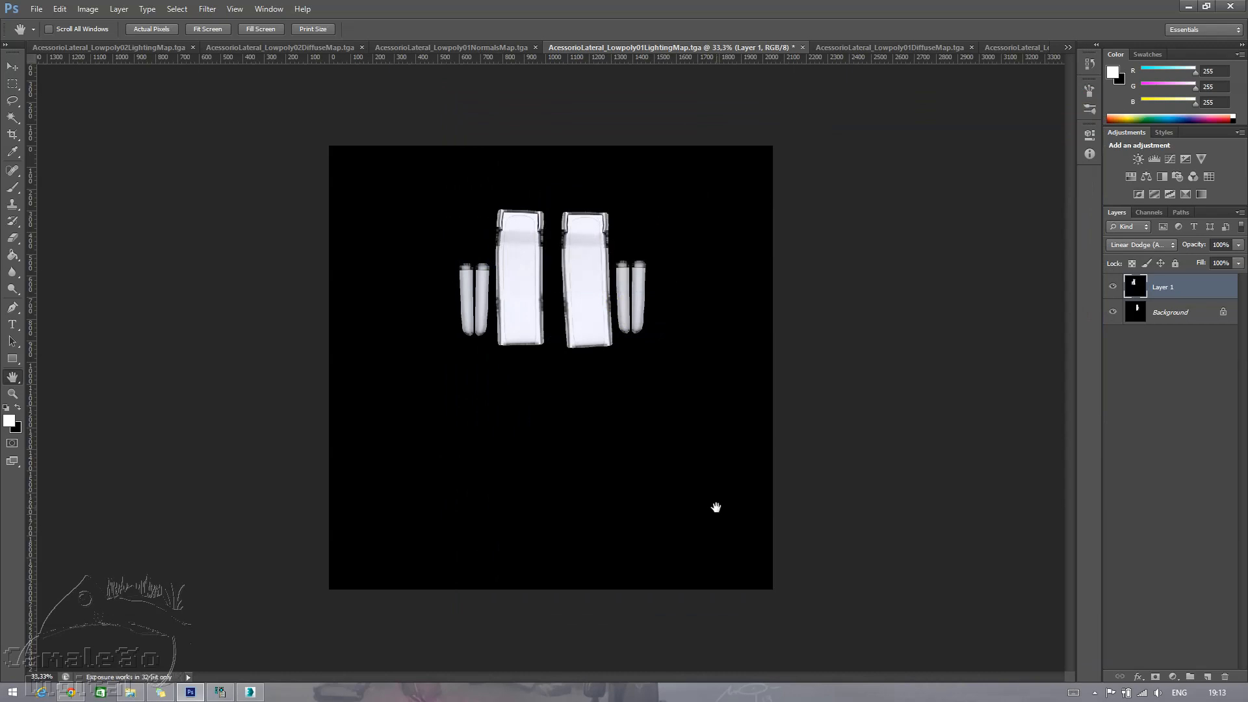
- Switch to 3ds Max and inspect the lighting map on both leg pouches, then return to Photoshop
click(250, 691)
mouse_move(597, 361)
alt+middle_down()
mouse_move(618, 382)
mouse_move(691, 370)
mouse_move(598, 357)
mouse_move(614, 351)
alt+middle_up()
scroll(482, 287, up, 5)
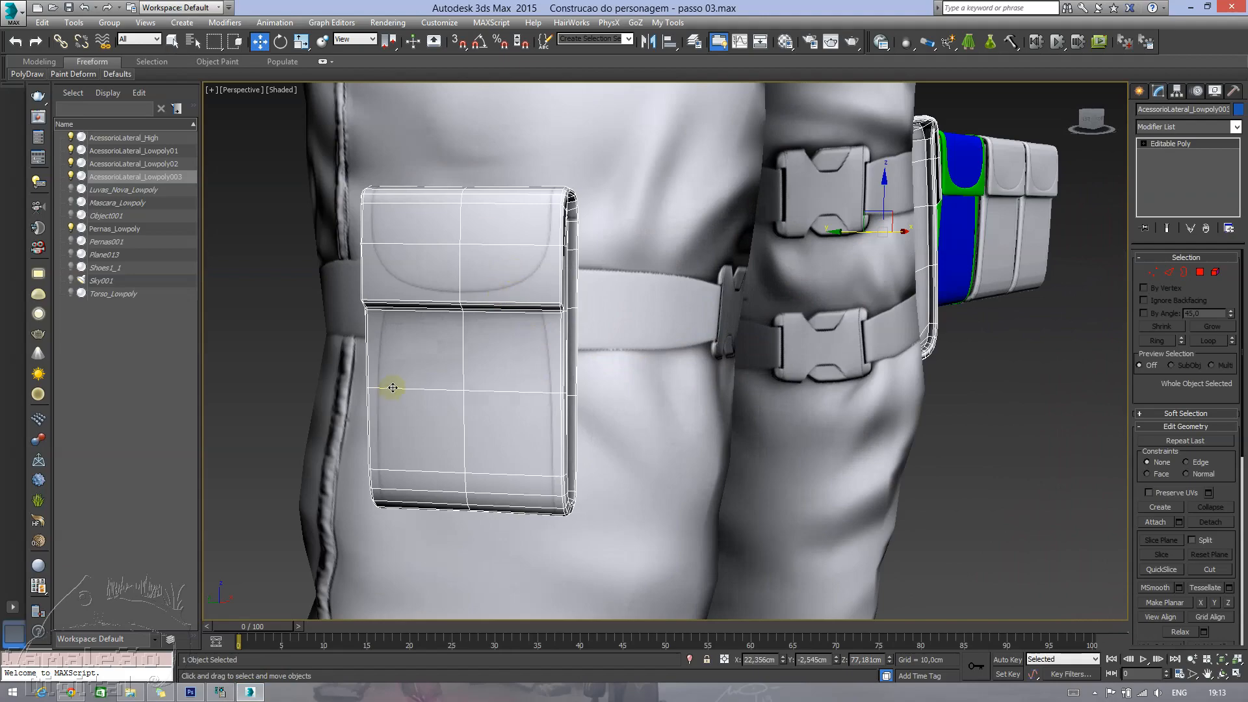
alt+middle_drag(641, 402, 501, 387)
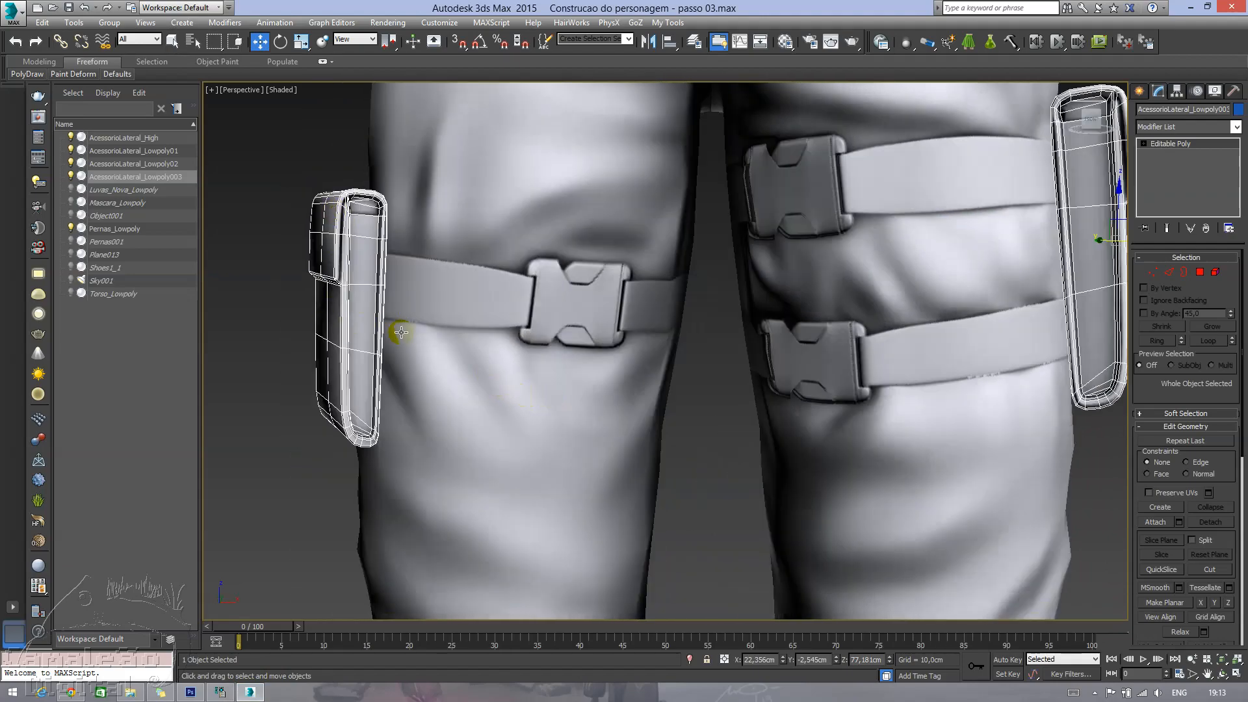
scroll(416, 332, down, 5)
key(alt+Tab)
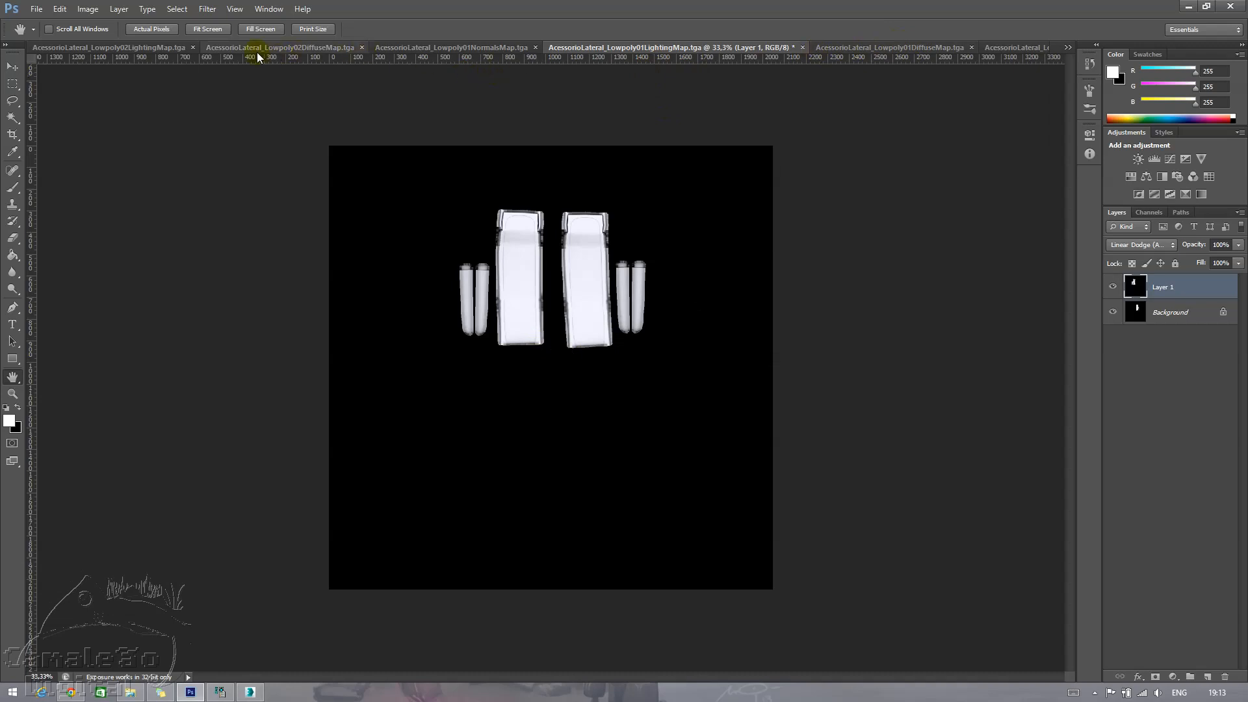
- Close AcessorioLateral_Lowpoly02LightingMap.tga, and copy all of AcessorioLateral_Lowpoly02DiffuseMap.tga into AcessorioLateral_Lowpoly01DiffuseMap.tga as a new layer
click(138, 49)
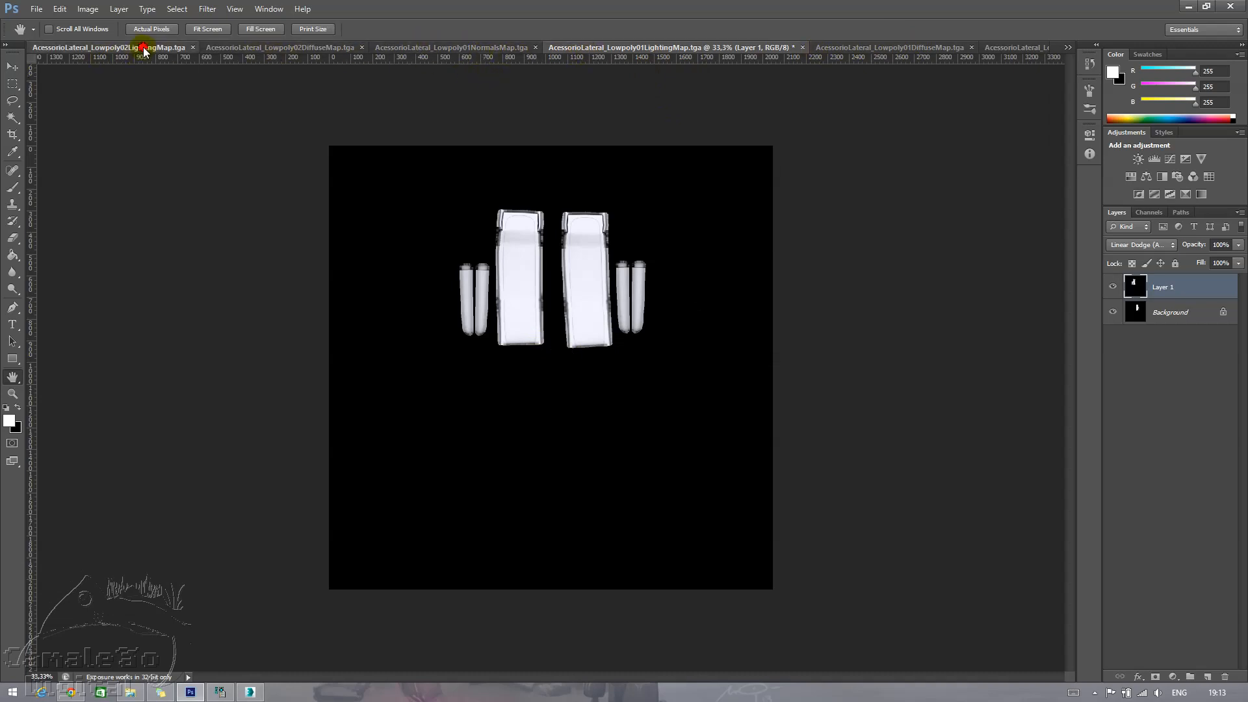
click(253, 47)
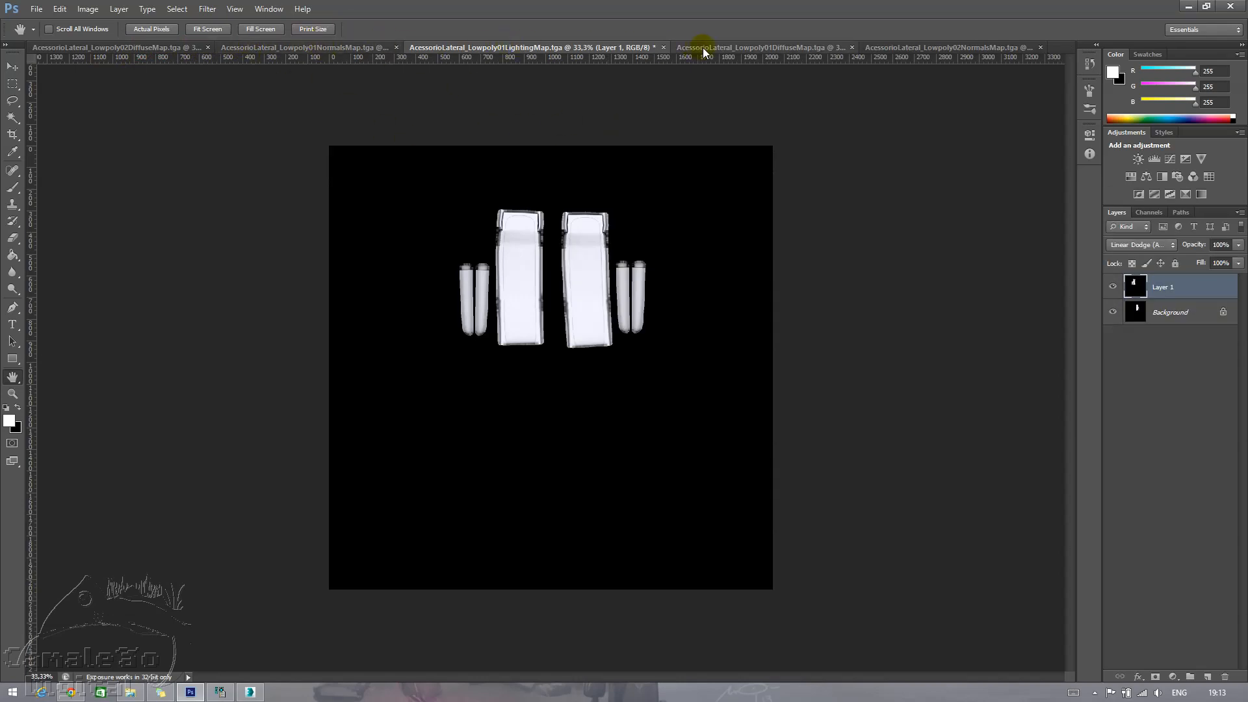
click(787, 48)
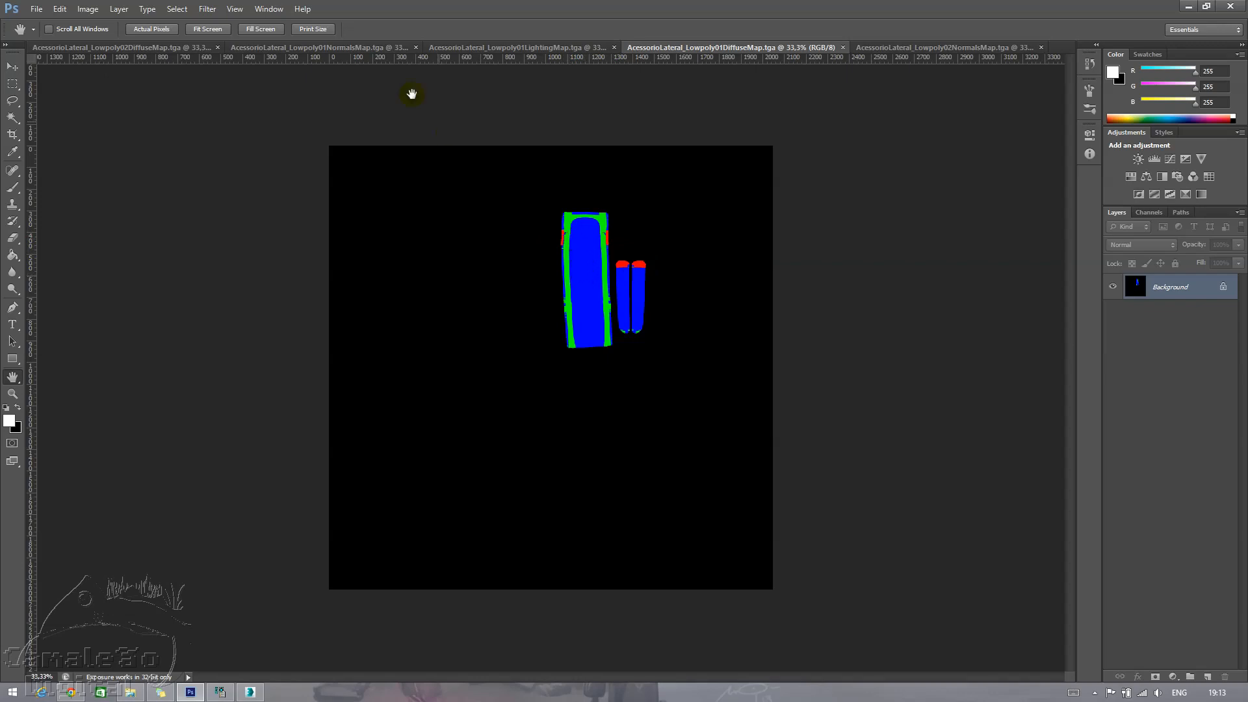
click(158, 49)
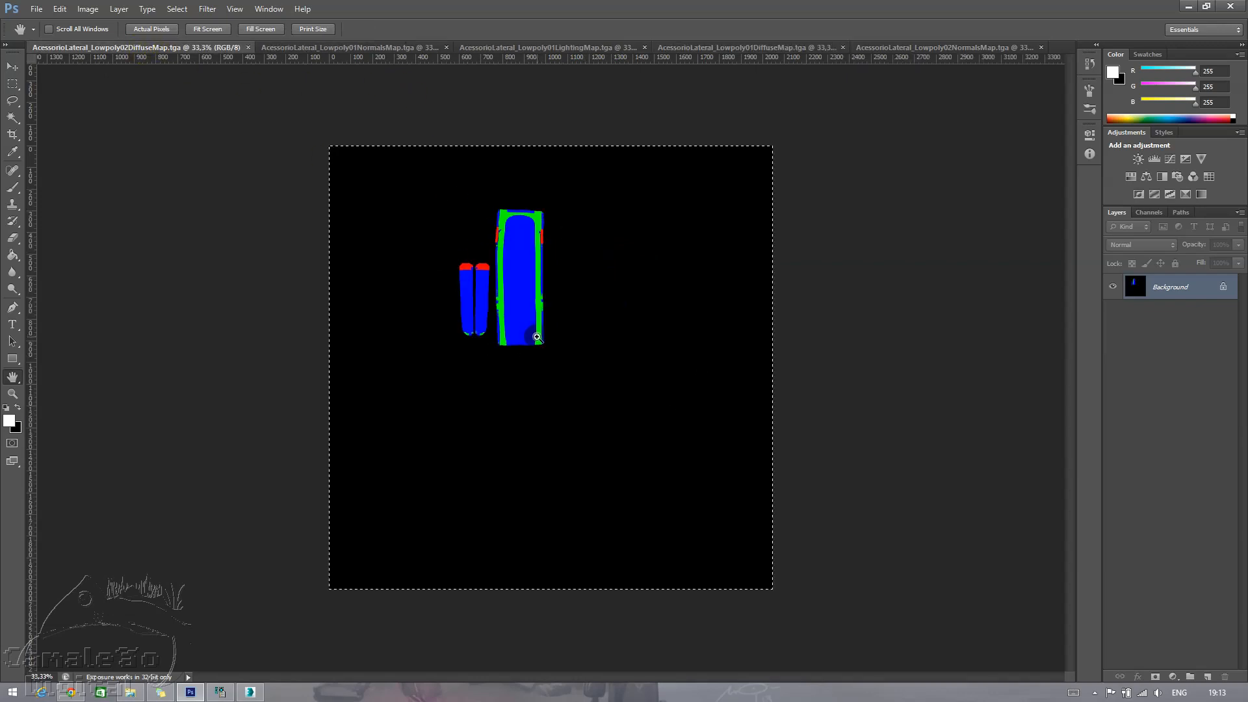
click(715, 48)
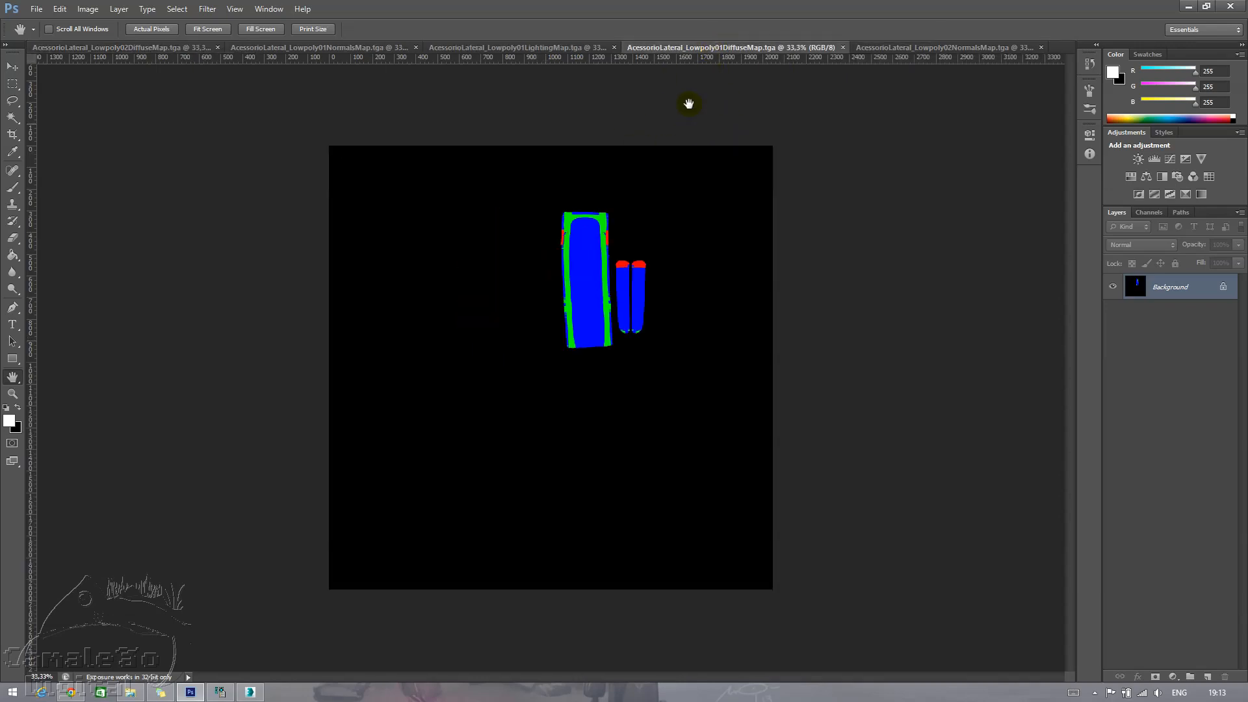
key(ctrl+v)
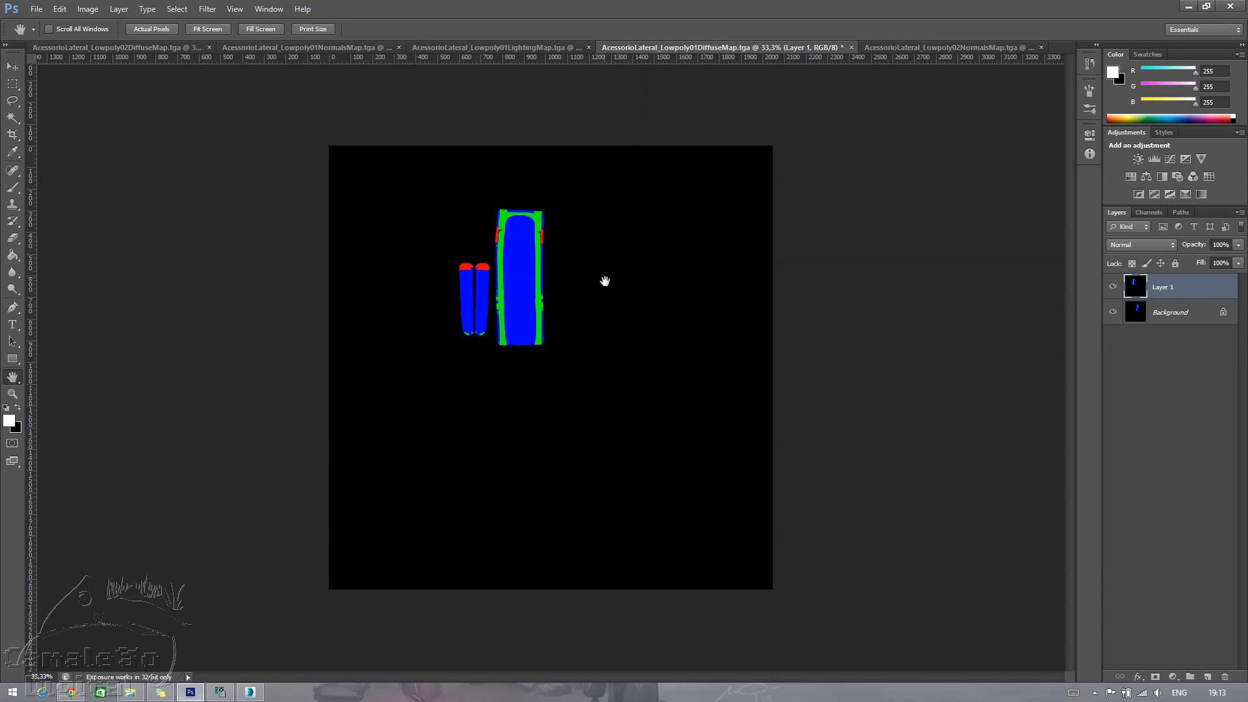
- Blend the pasted diffuse layer with Linear Dodge (Add), and toggle its visibility off and on to compare it with the background
click(1161, 244)
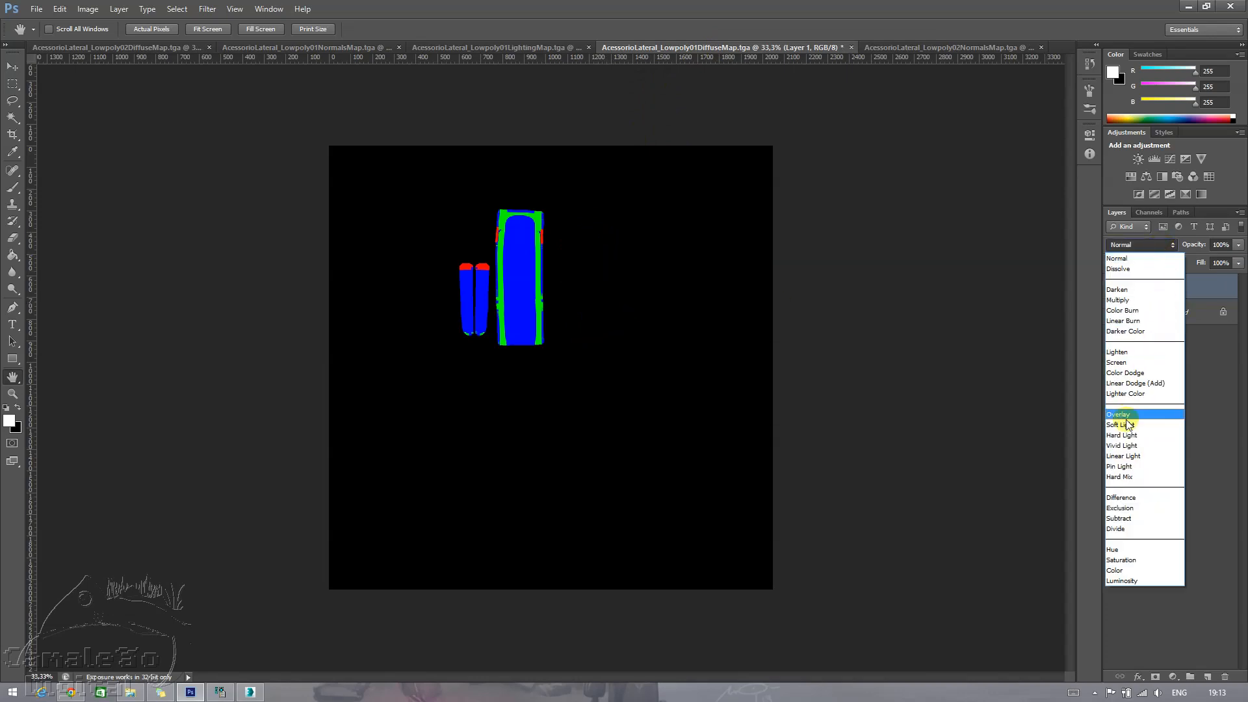
click(1136, 383)
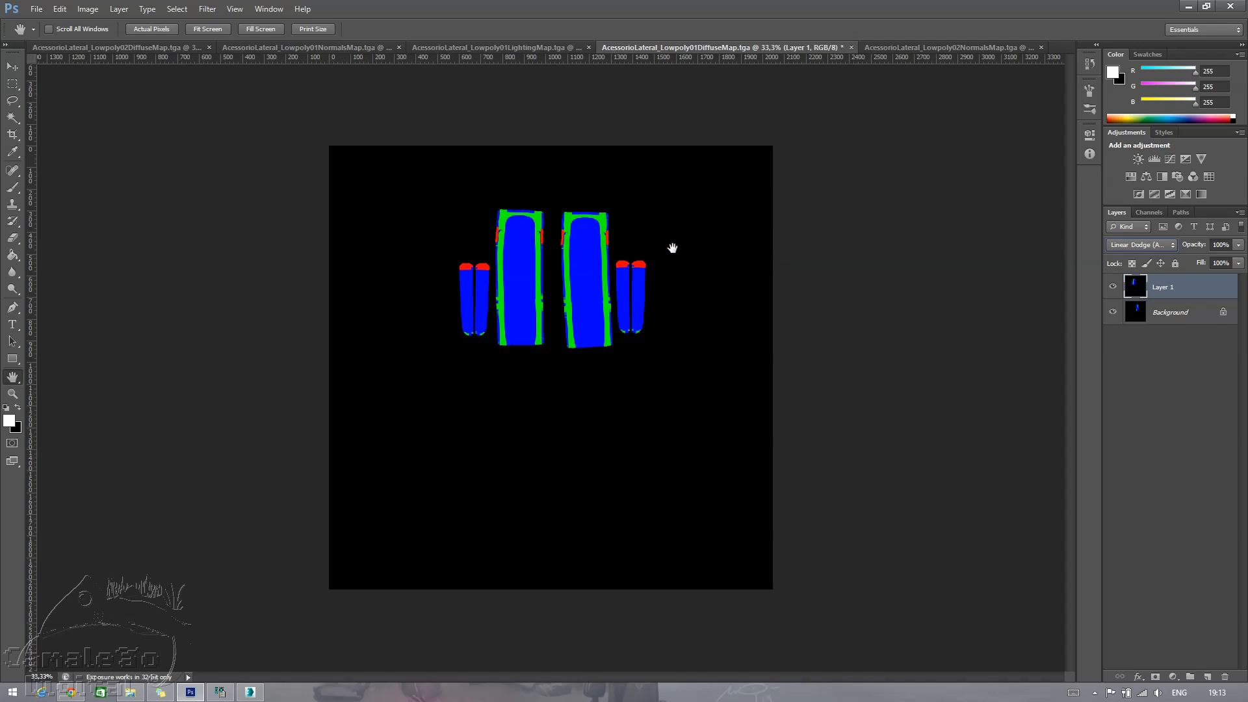
click(1176, 318)
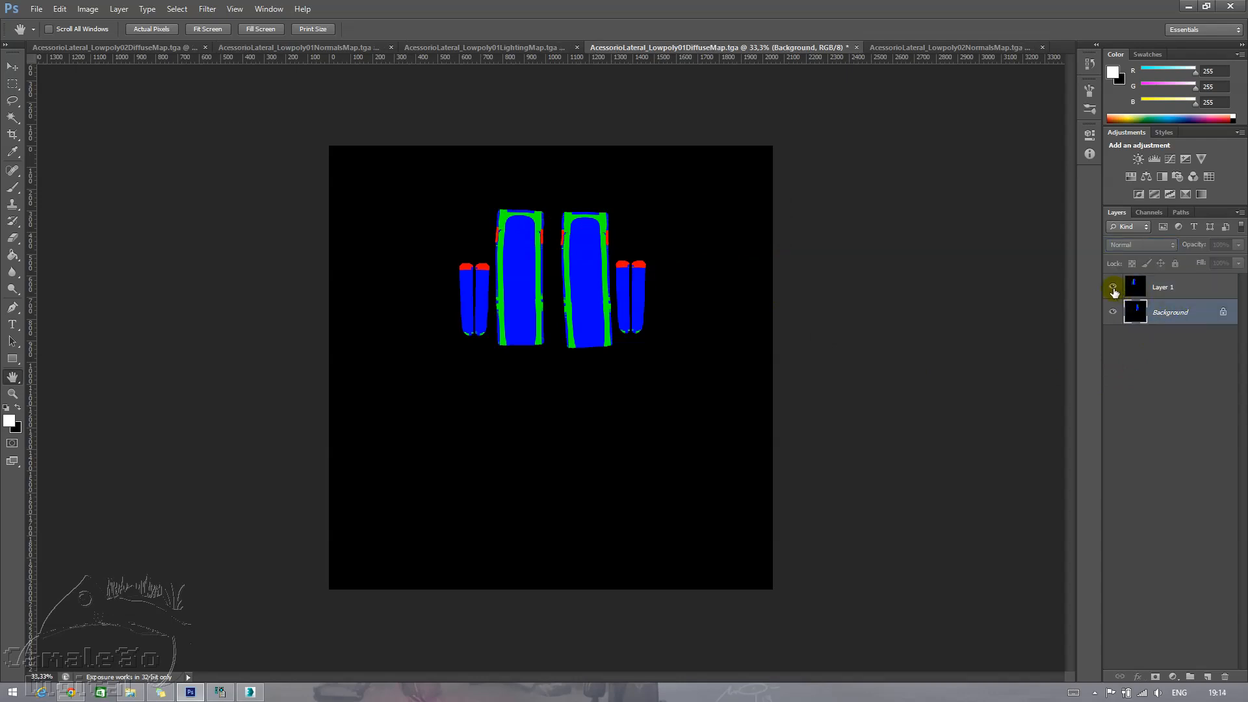
click(1112, 288)
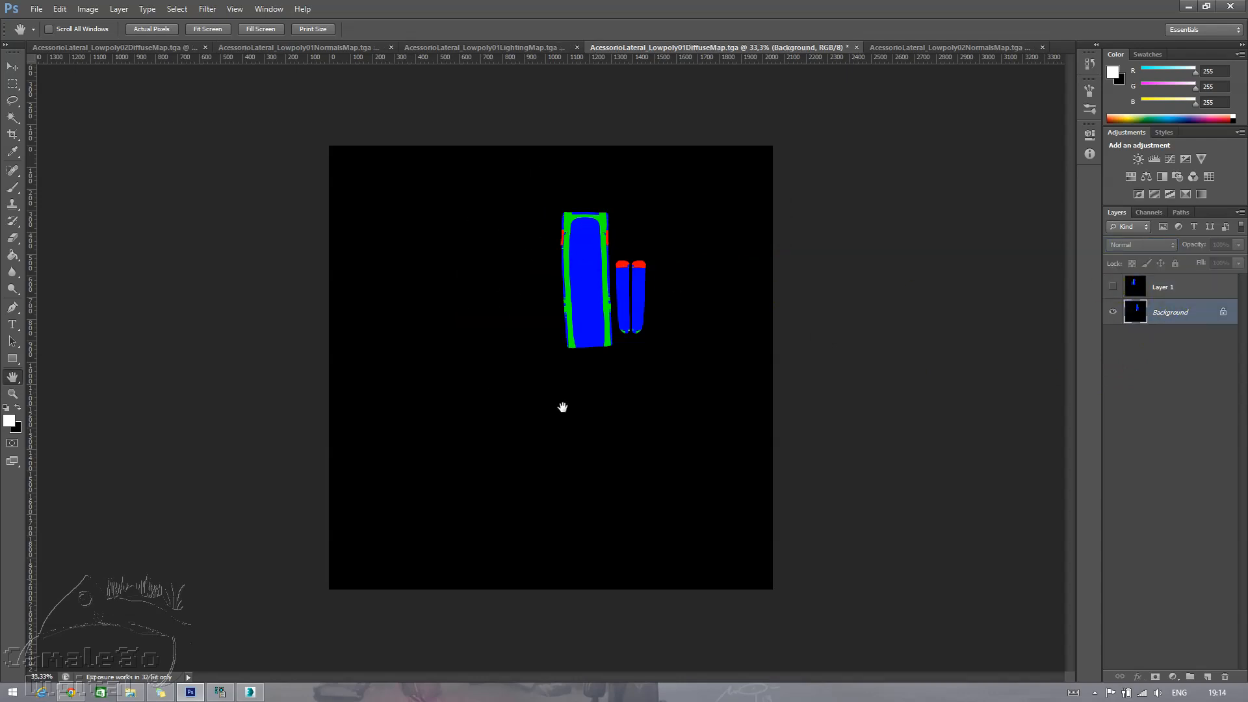
click(1112, 287)
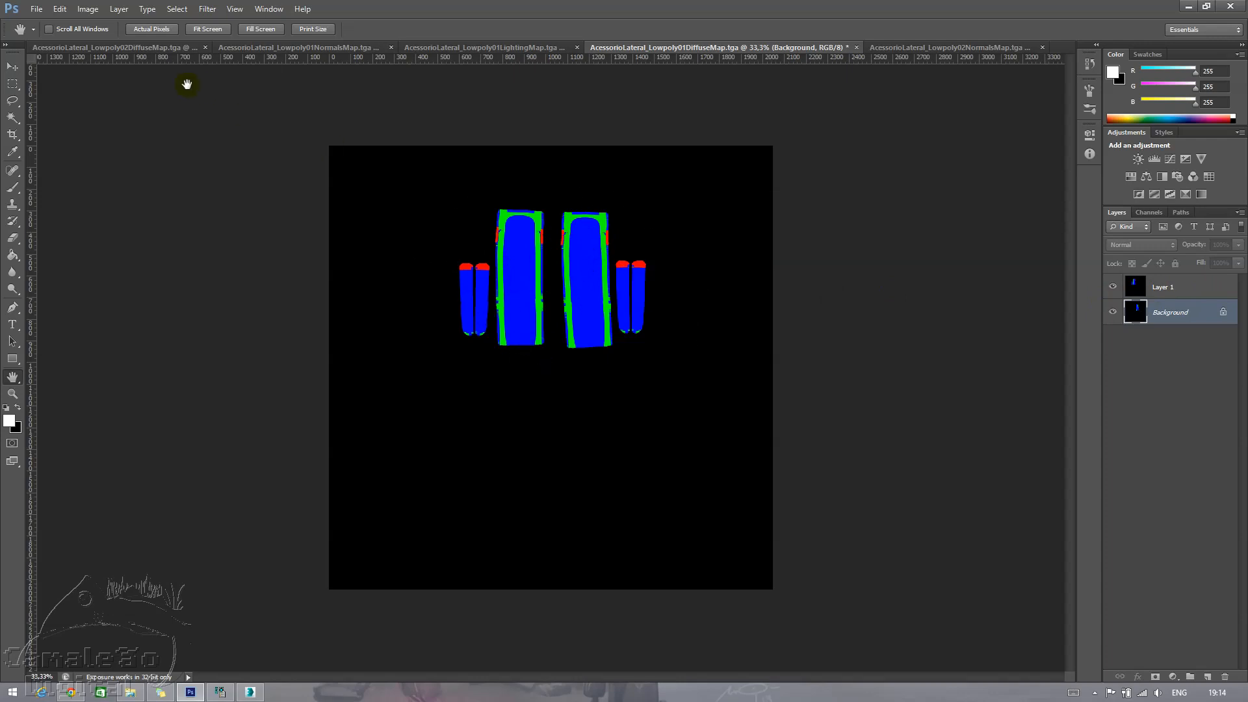
- Save the combined diffuse map in Photoshop format as AcessorioLateral_Lowpoly01DiffuseMap.psd in the images folder
click(36, 9)
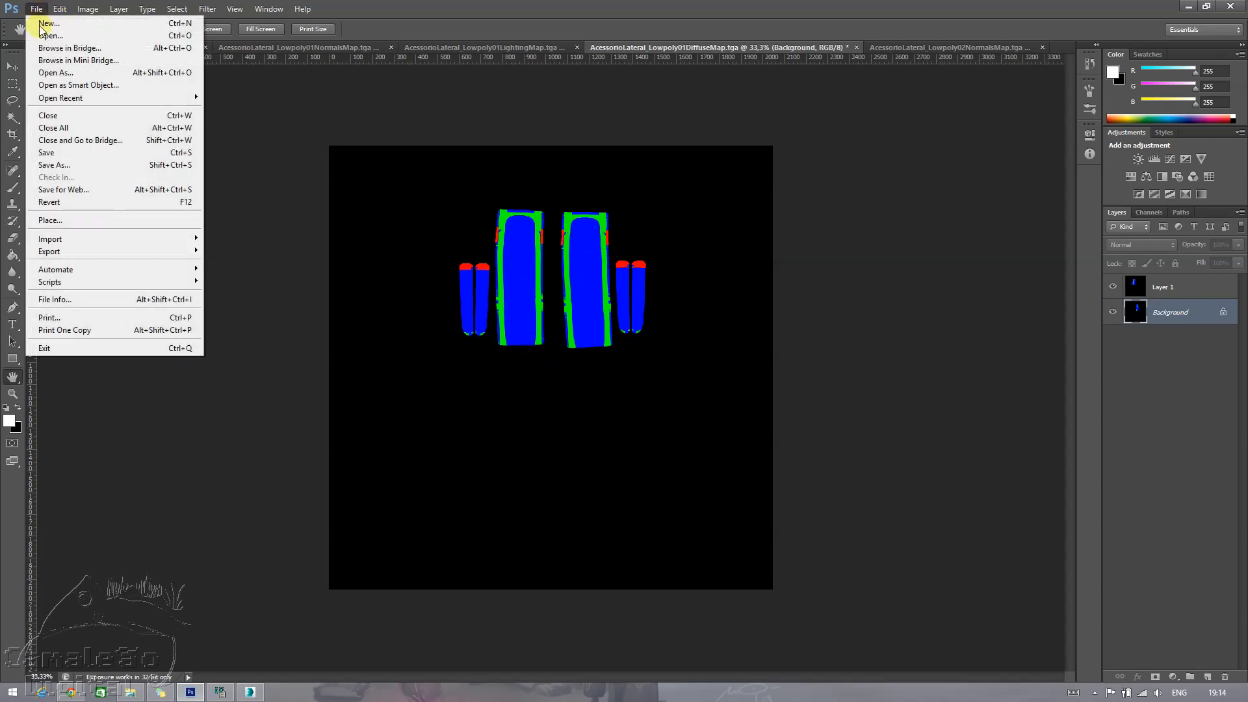
click(49, 153)
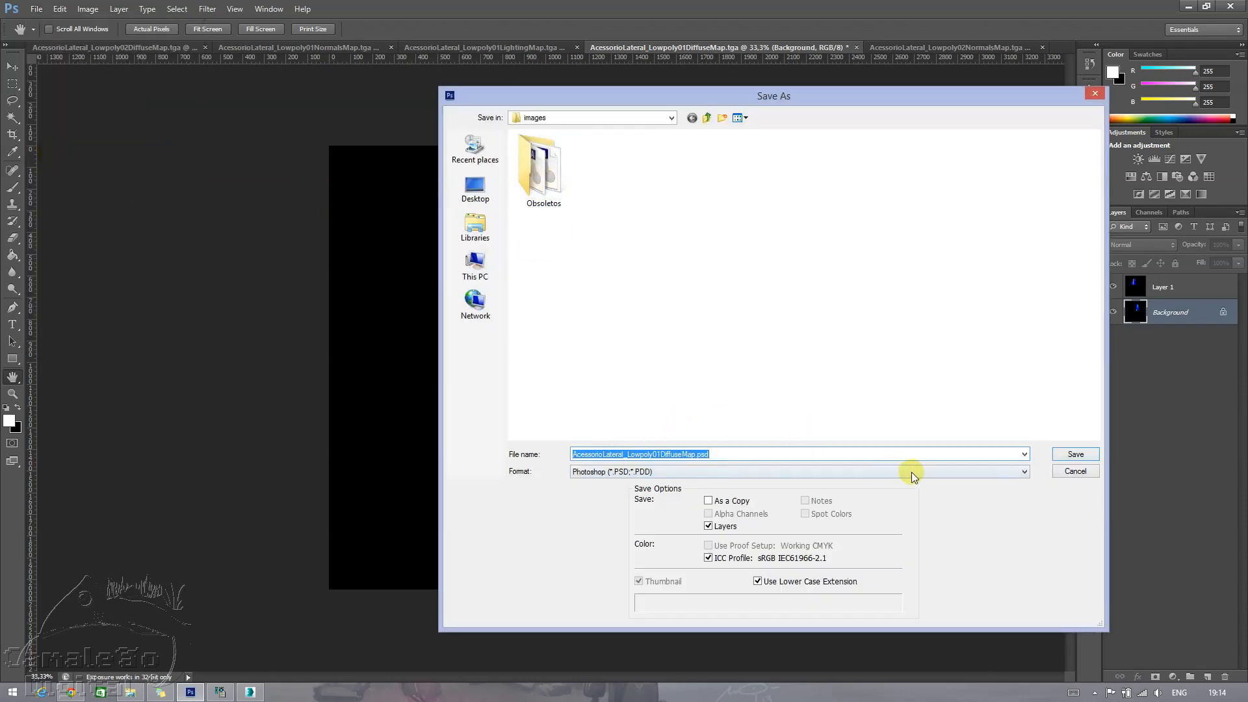
click(1076, 459)
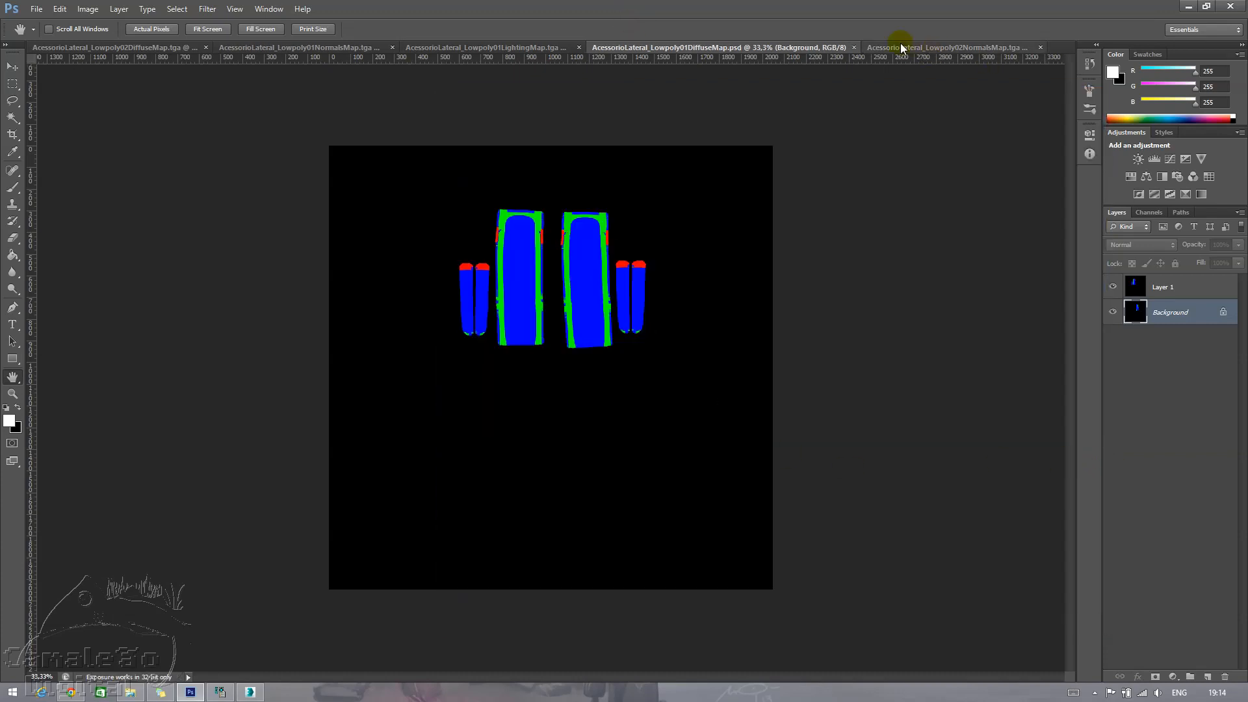
- Close both diffuse maps and the Lowpoly01 lighting map, discarding the lighting map's unsaved changes
click(165, 49)
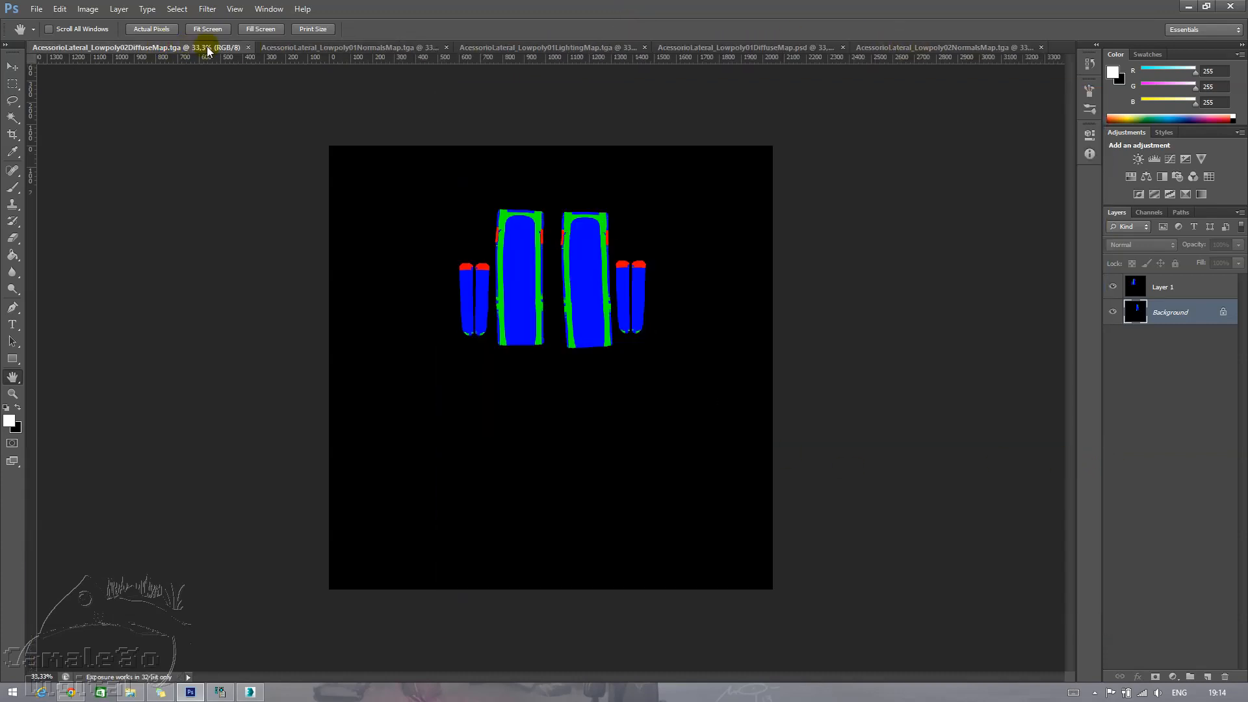
key(ctrl+a)
click(248, 47)
key(ctrl+v)
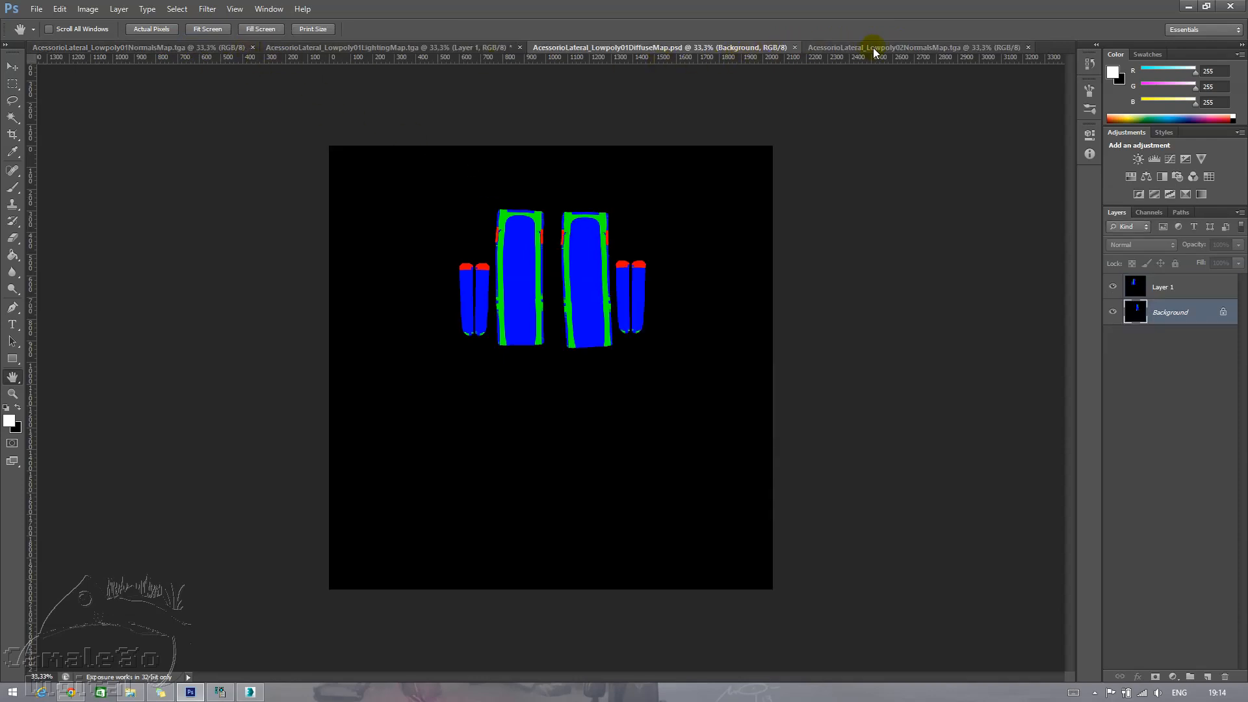
click(482, 47)
click(551, 48)
click(511, 47)
click(519, 48)
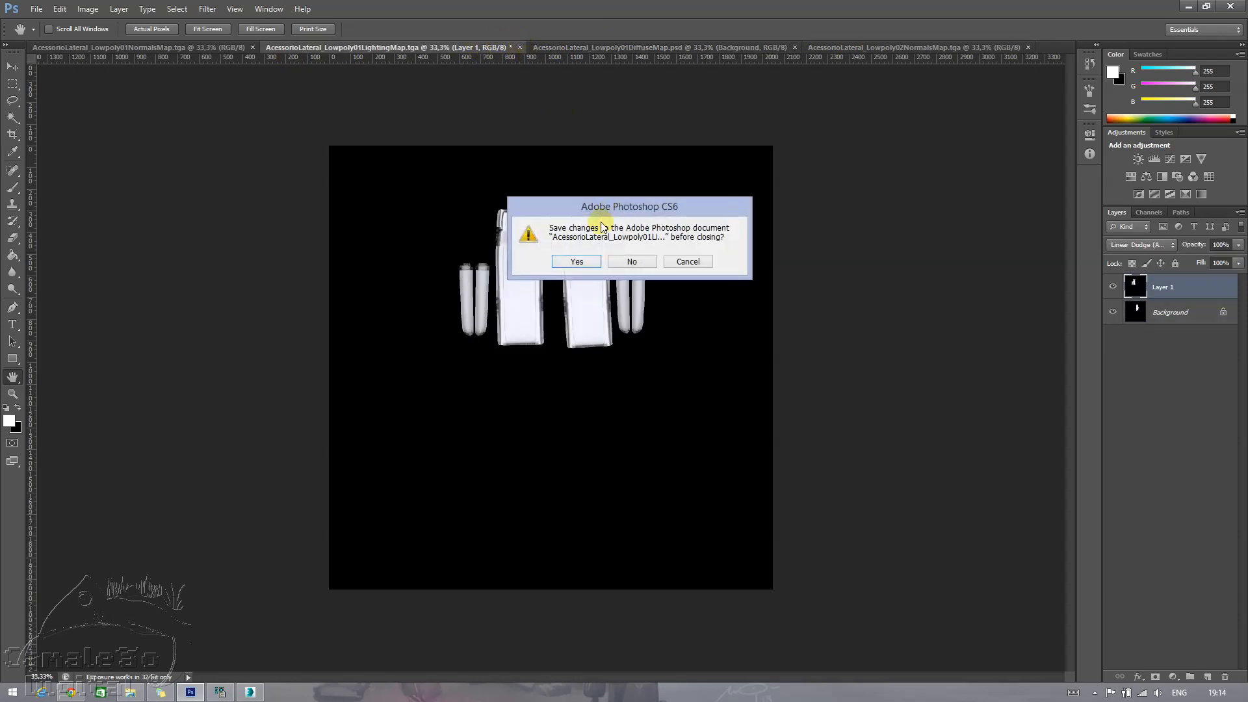
click(639, 263)
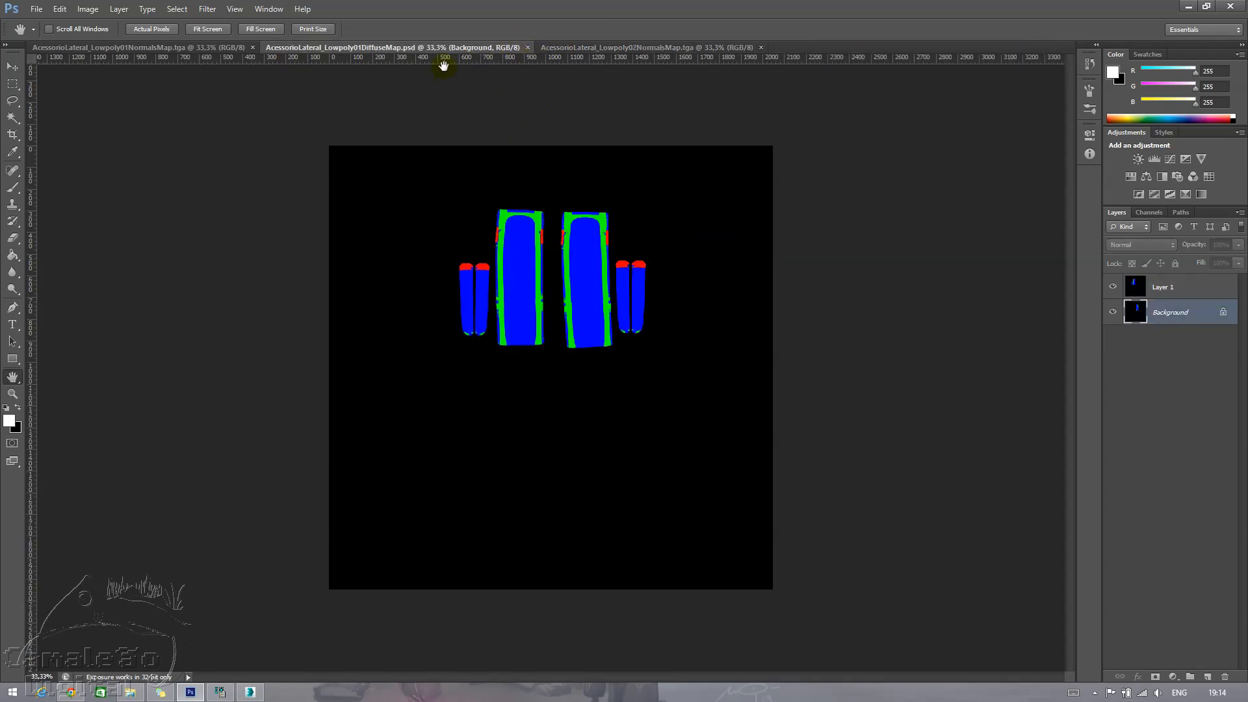
click(527, 47)
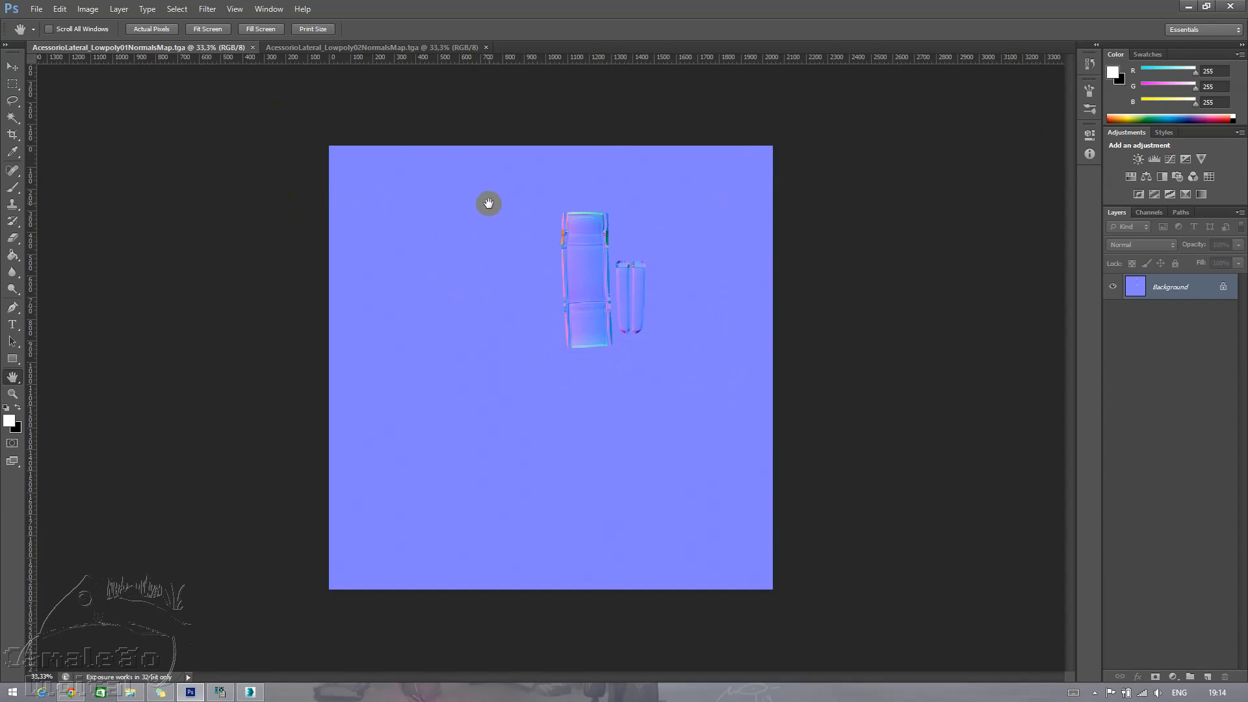
- Copy all of AcessorioLateral_Lowpoly02NormalsMap.tga into AcessorioLateral_Lowpoly01NormalsMap.tga as a new layer
click(303, 47)
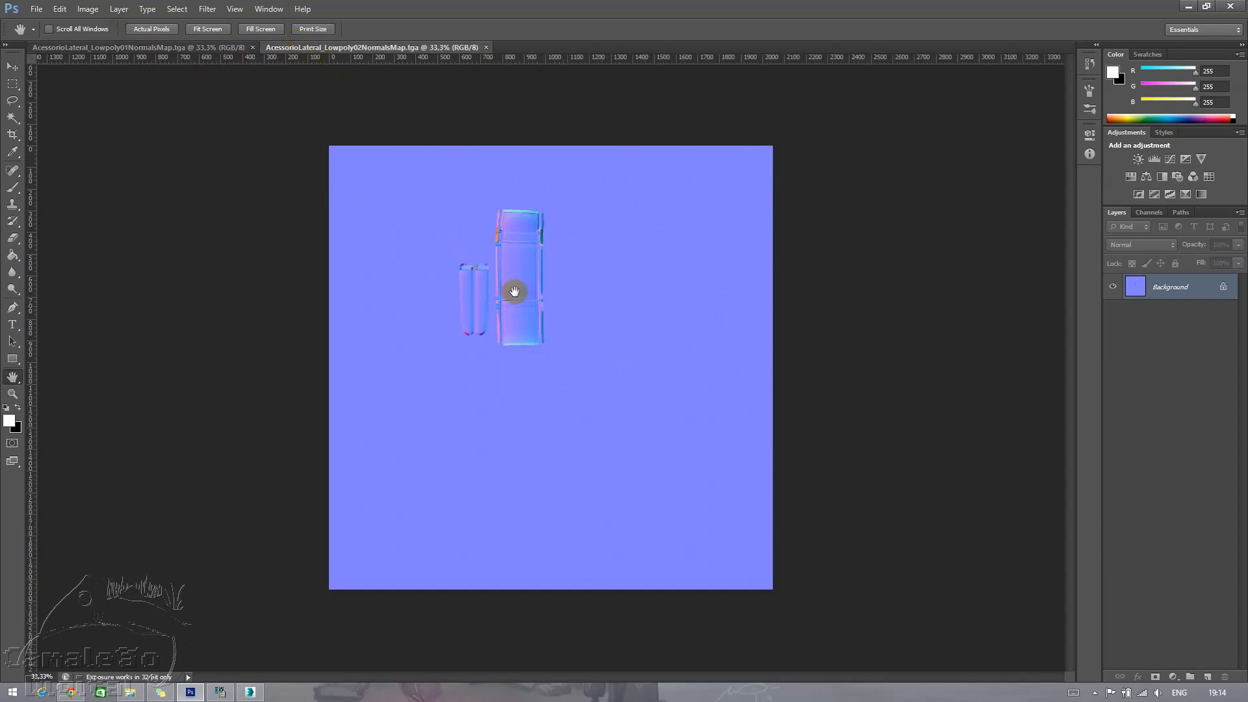
key(ctrl+a)
click(181, 50)
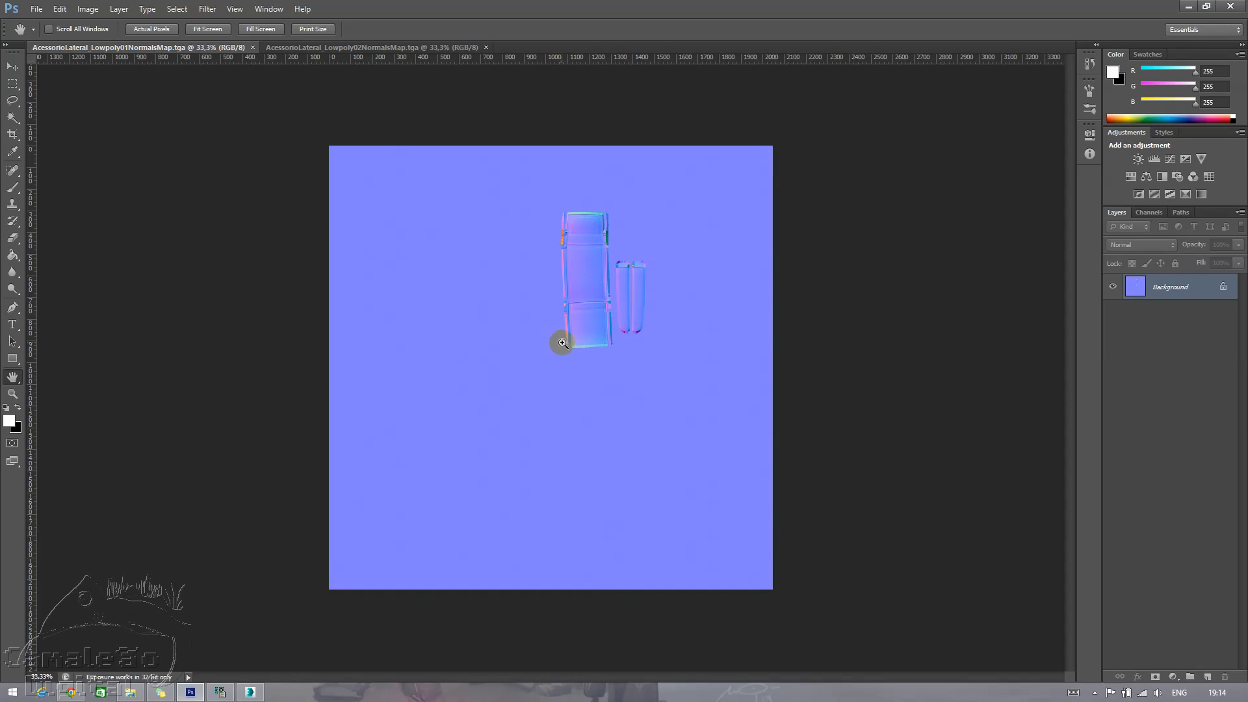
key(ctrl+v)
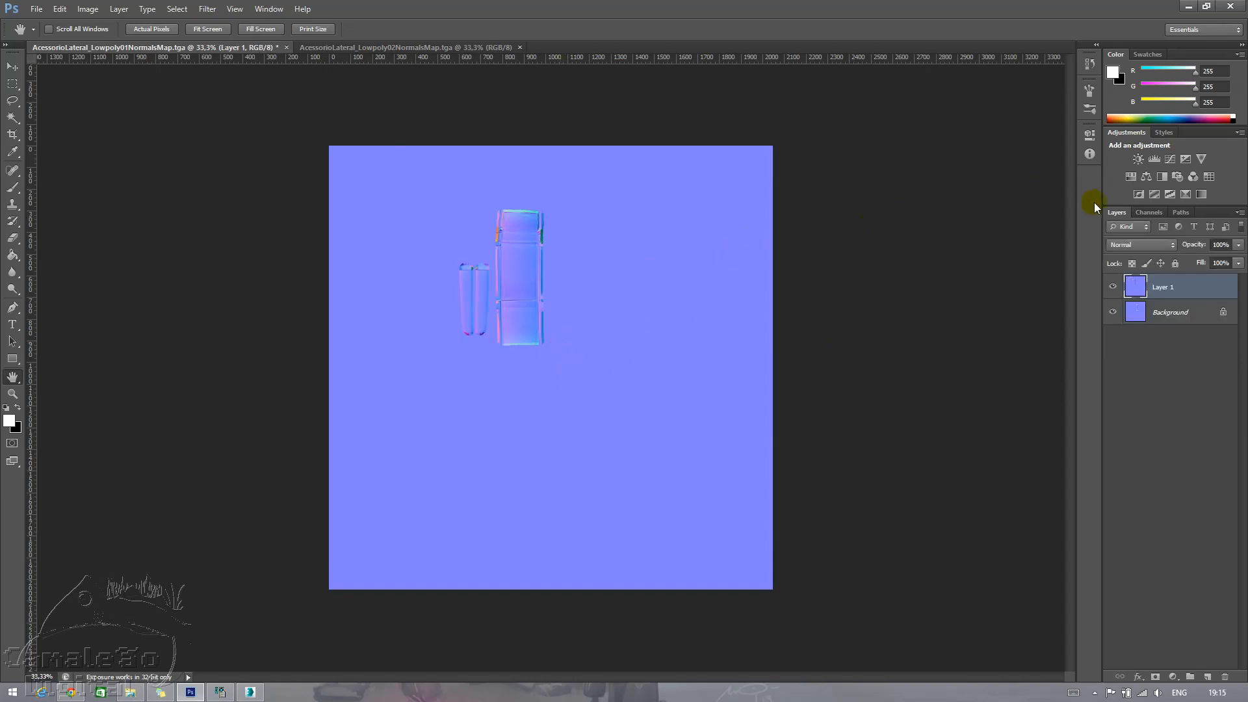
- Try the Linear Dodge (Add) blend mode on the pasted normals layer, and set it back to Normal
click(1169, 247)
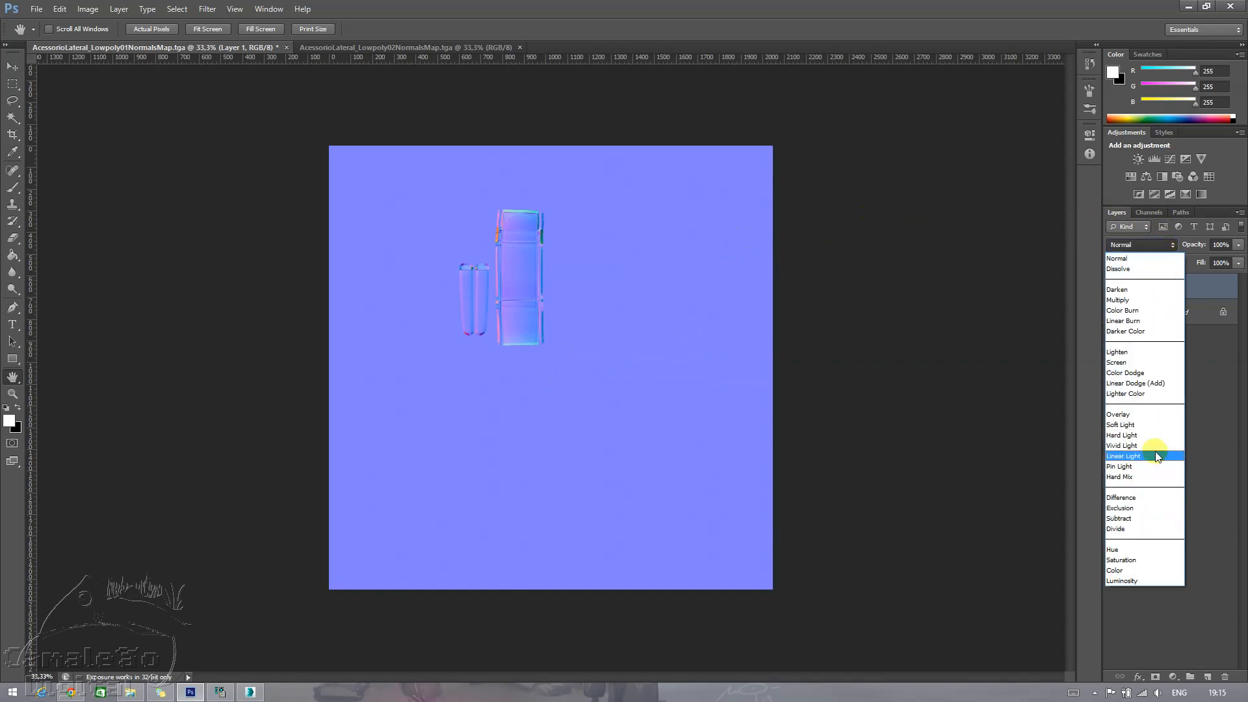
click(1144, 384)
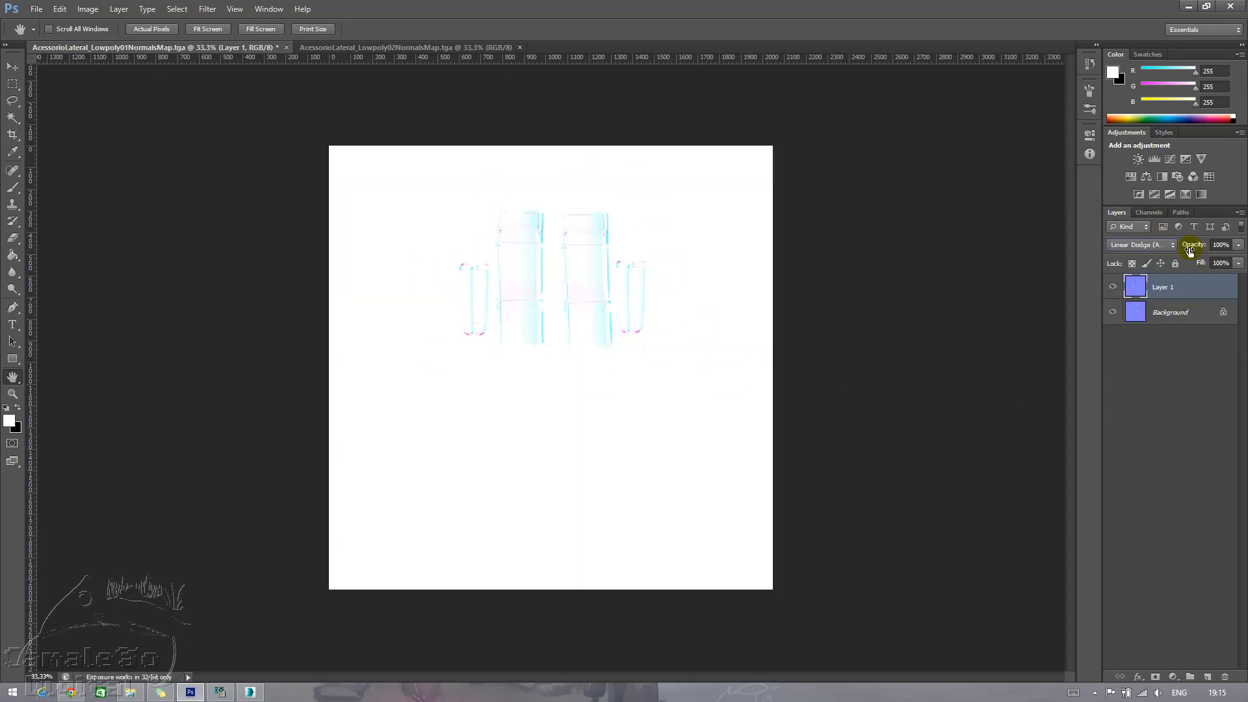
click(1162, 245)
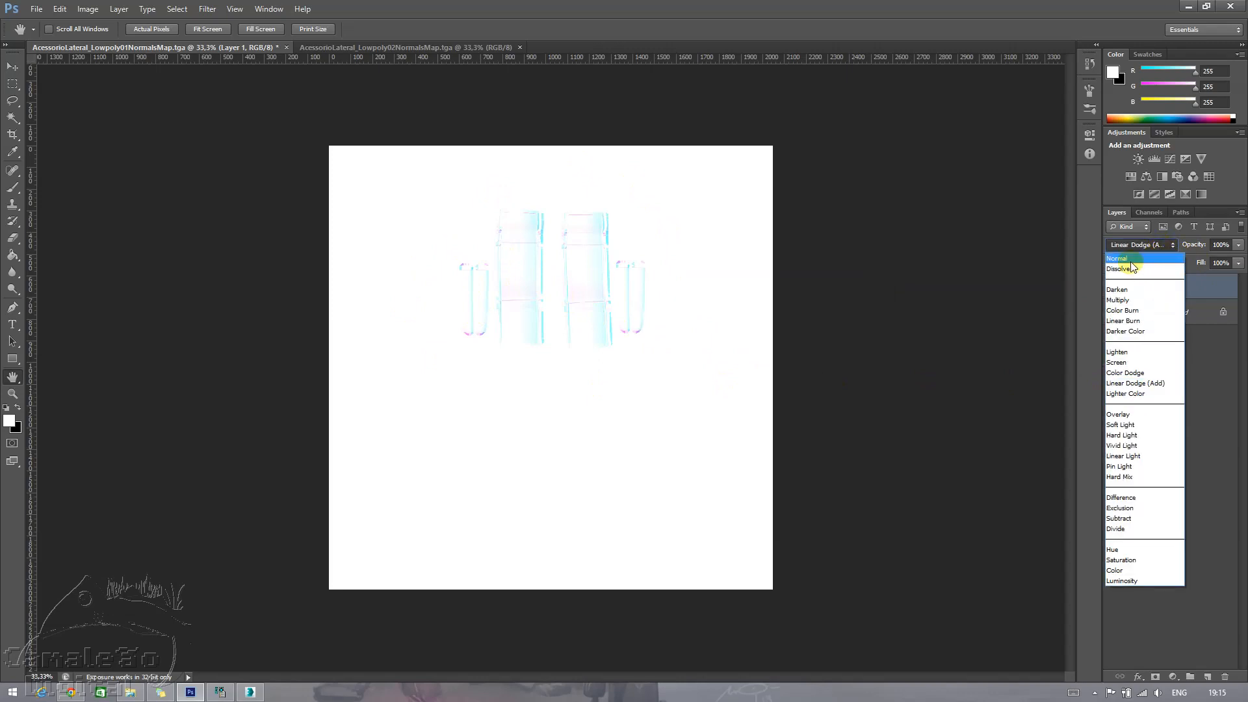
click(1131, 259)
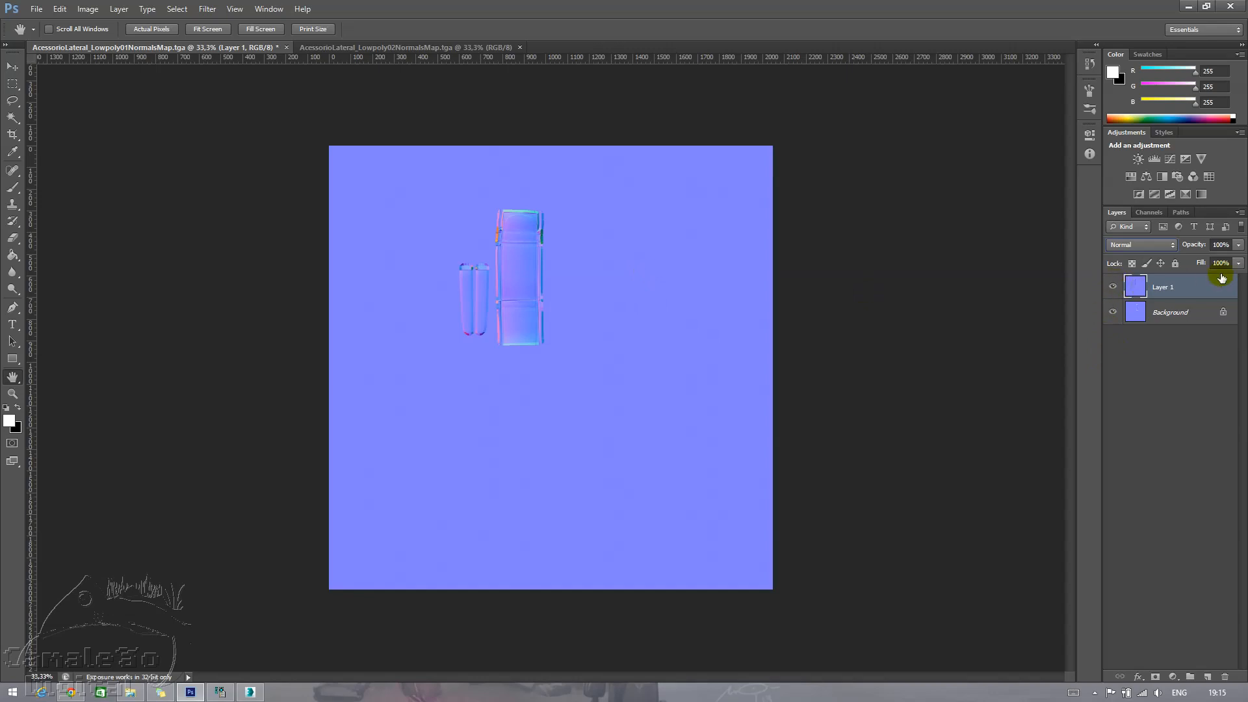
- Set the opacity of the pasted normals layer to 48%
click(1238, 244)
drag(1217, 261, 1203, 263)
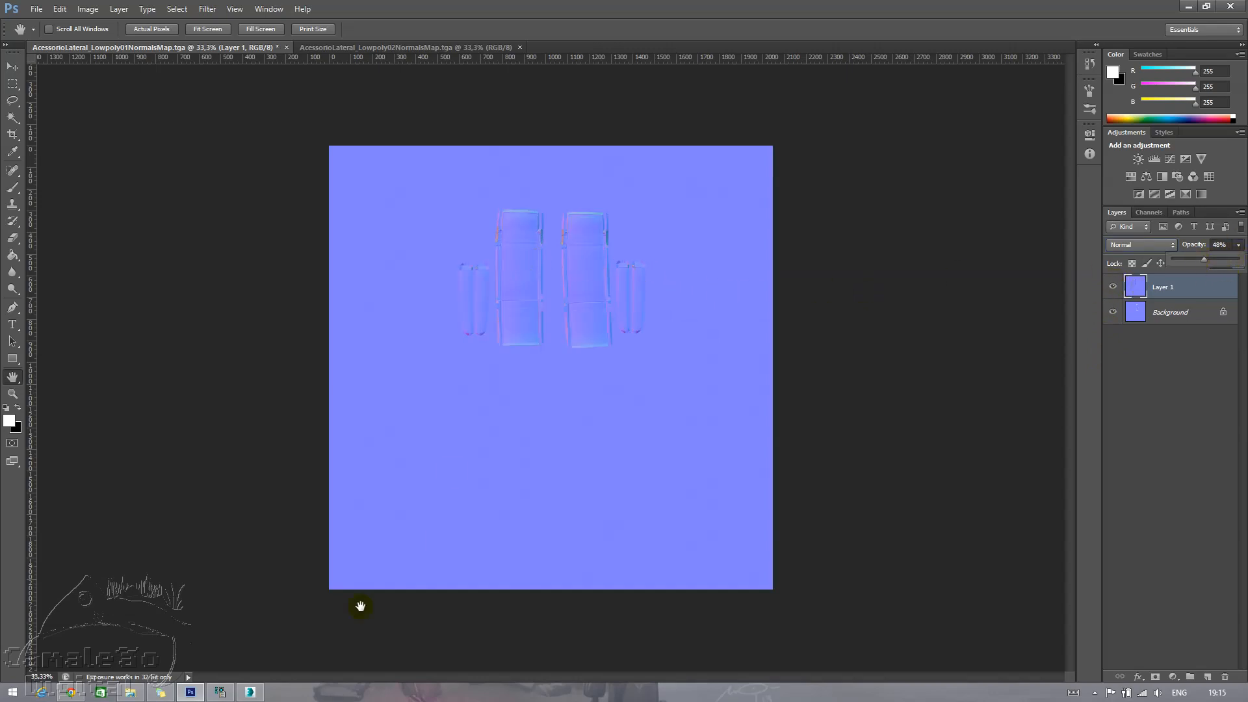
- Select the pouch and its side pieces in the left half of the normals map with a freehand Lasso outline at 100% zoom
click(45, 676)
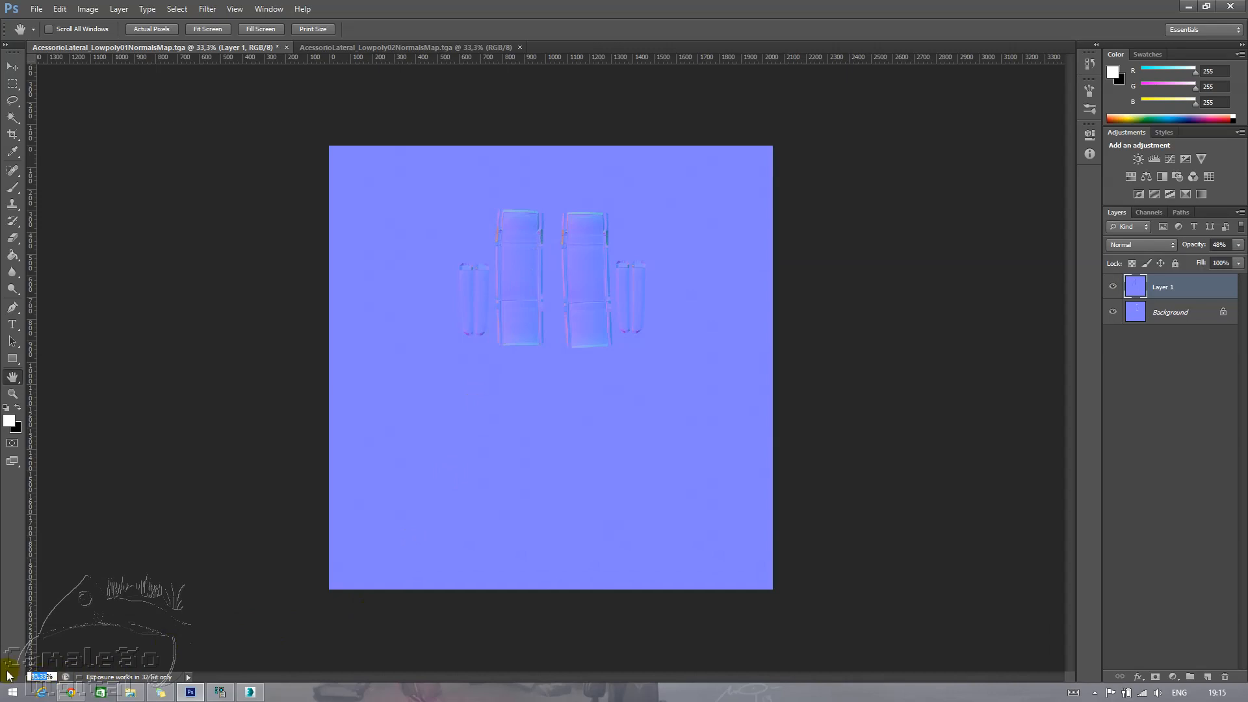
text(100%)
key(Return)
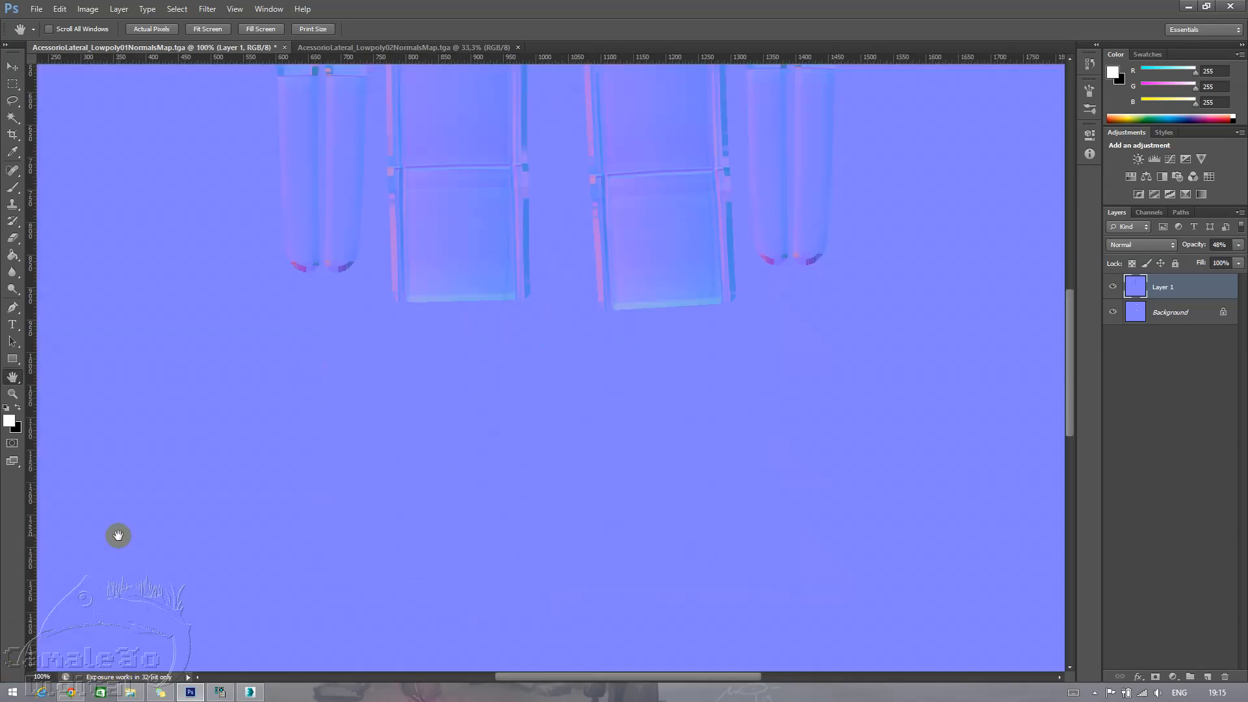
drag(1070, 416, 1077, 350)
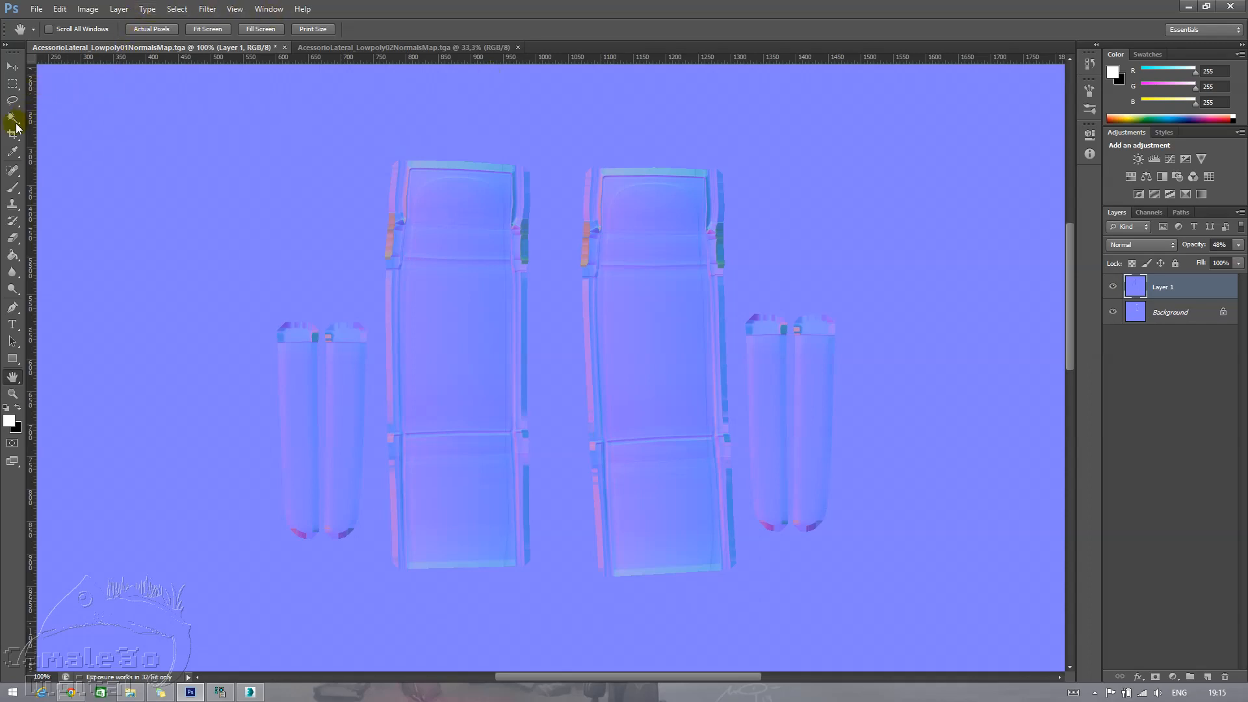
click(12, 100)
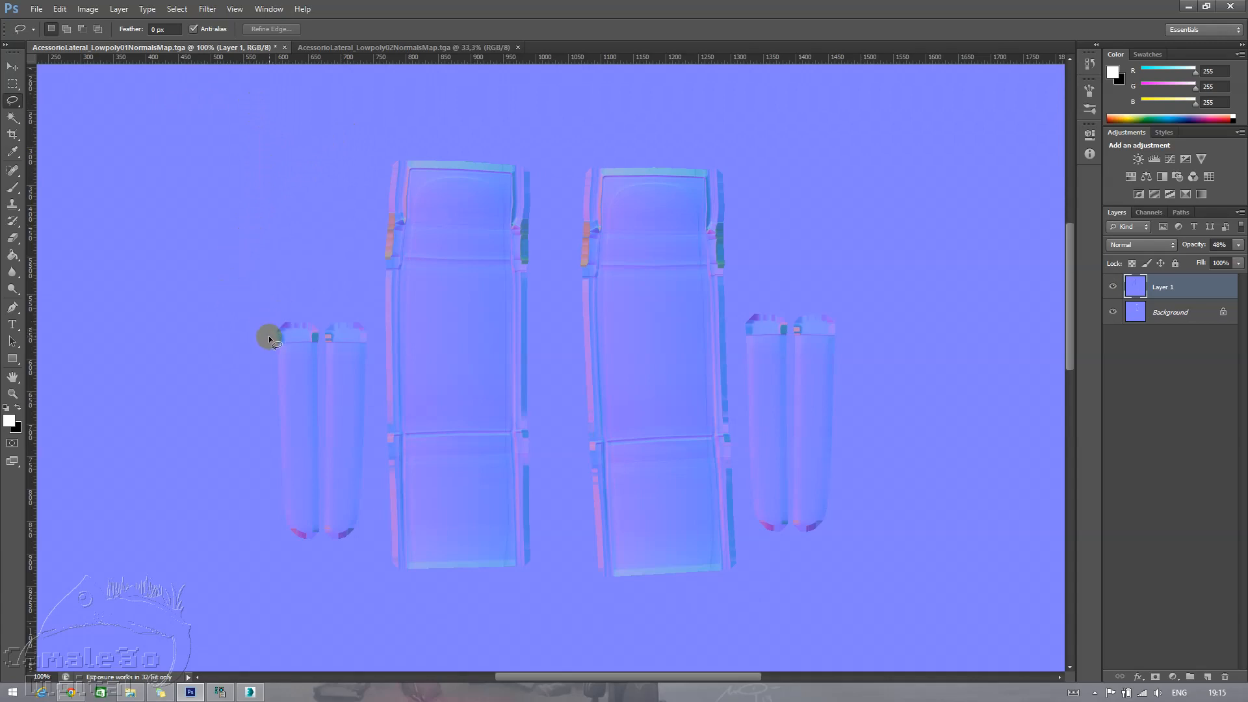
mouse_move(269, 335)
mouse_down()
mouse_move(281, 315)
mouse_move(359, 312)
mouse_move(376, 286)
mouse_up()
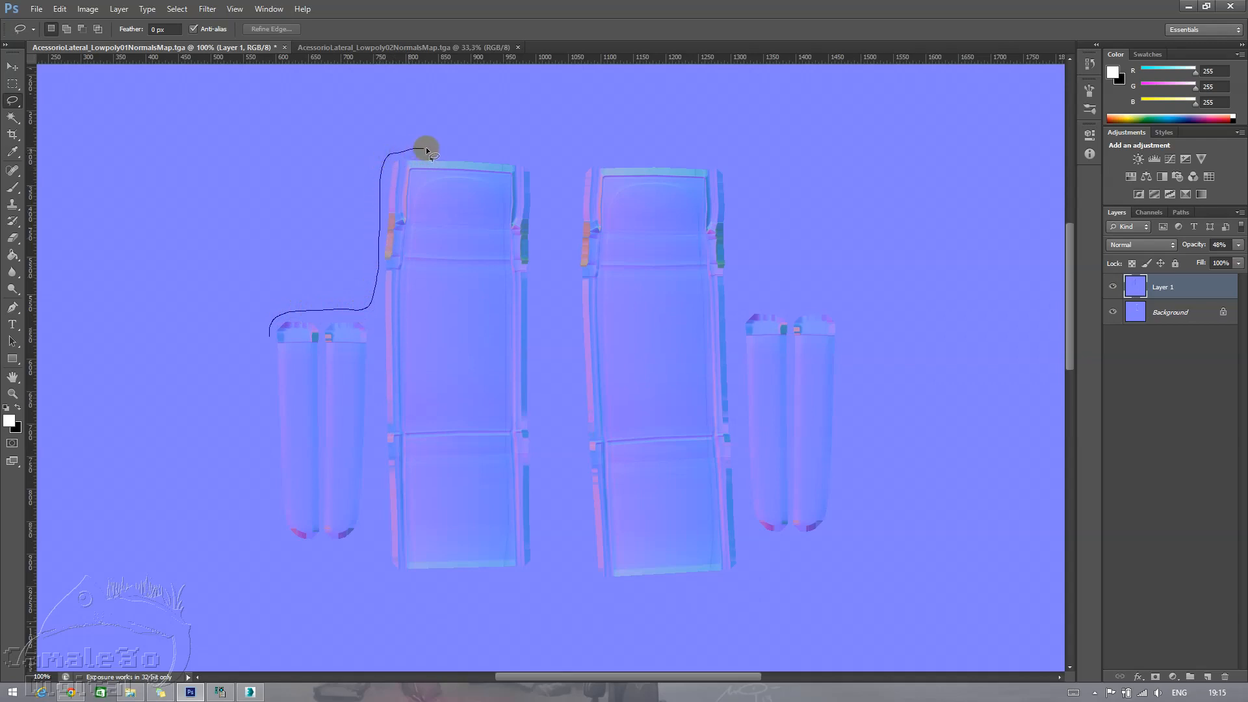
mouse_move(427, 151)
mouse_down()
mouse_move(515, 151)
mouse_move(537, 165)
mouse_move(540, 570)
mouse_up()
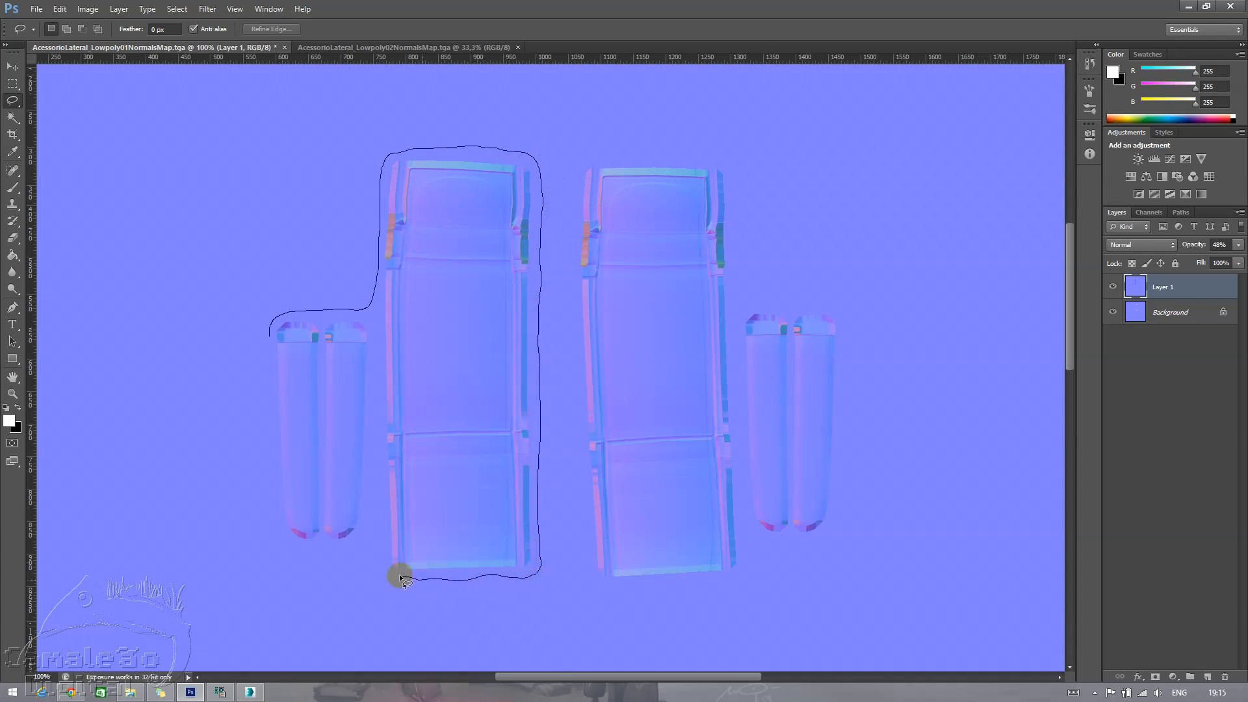
drag(400, 577, 364, 563)
drag(257, 425, 266, 338)
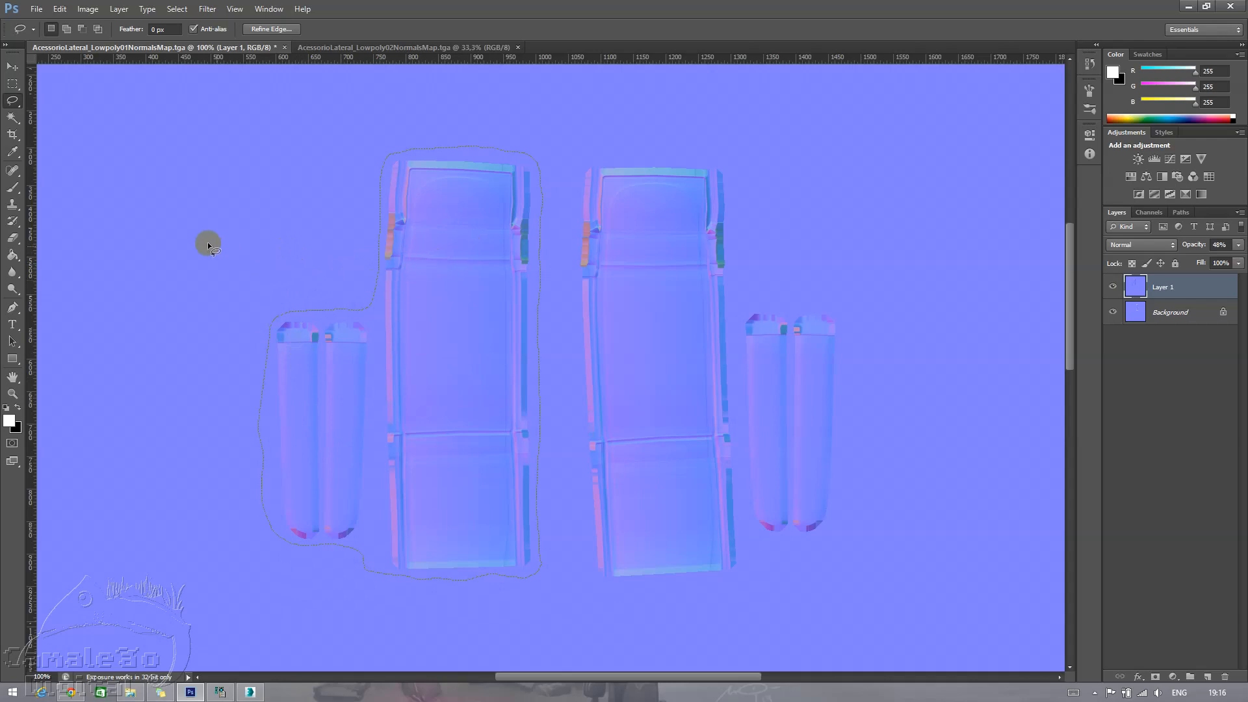
- Subtract the excess strip along the left edge of the lasso selection, and return the Lasso to new-selection mode
click(82, 29)
drag(266, 347, 270, 481)
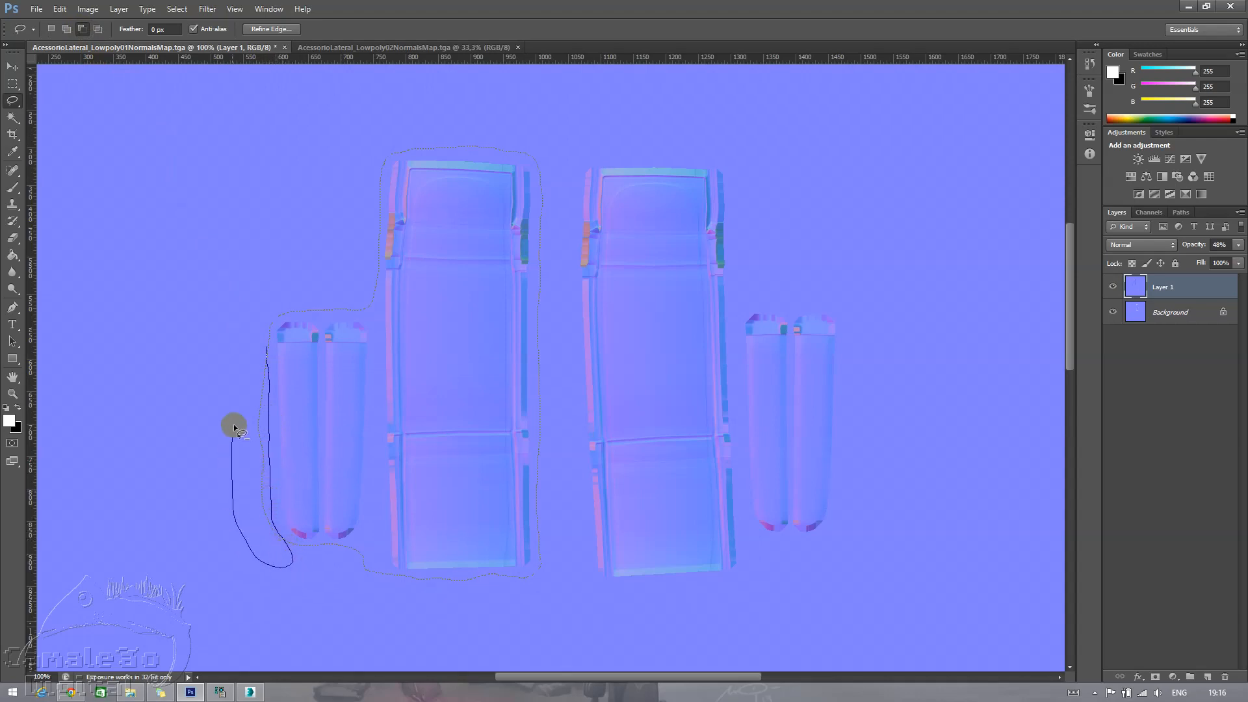
drag(232, 424, 238, 358)
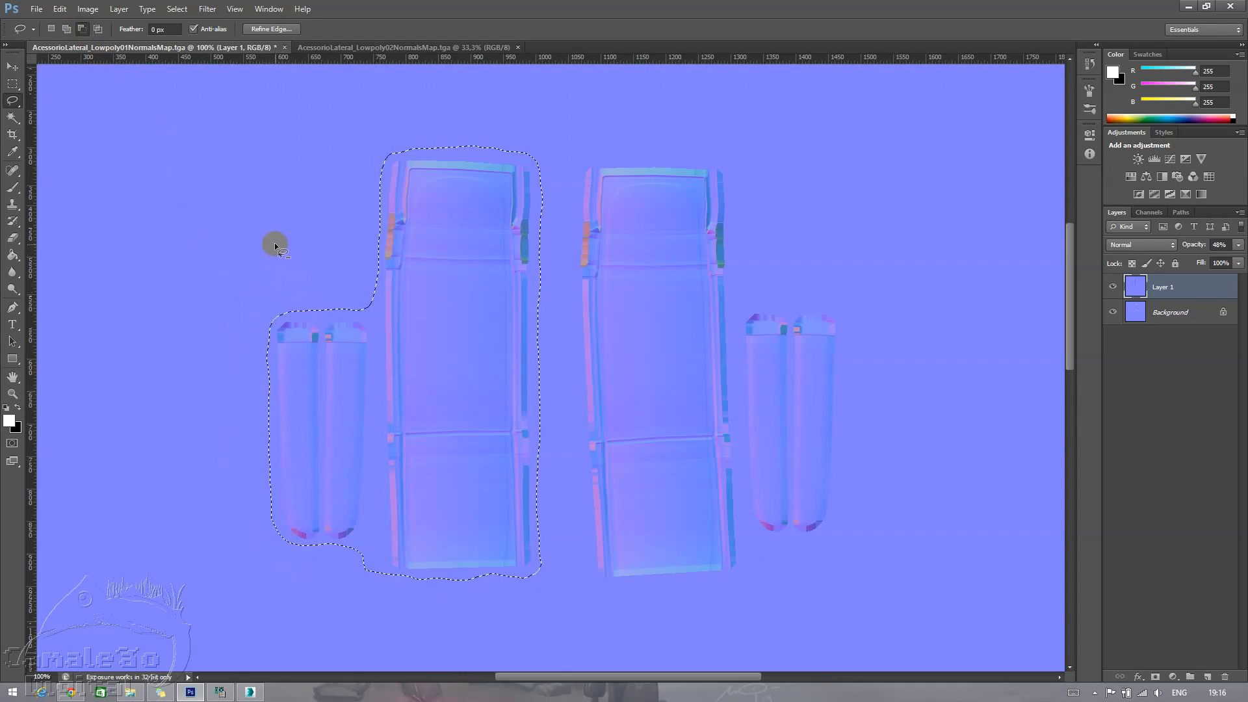
click(53, 28)
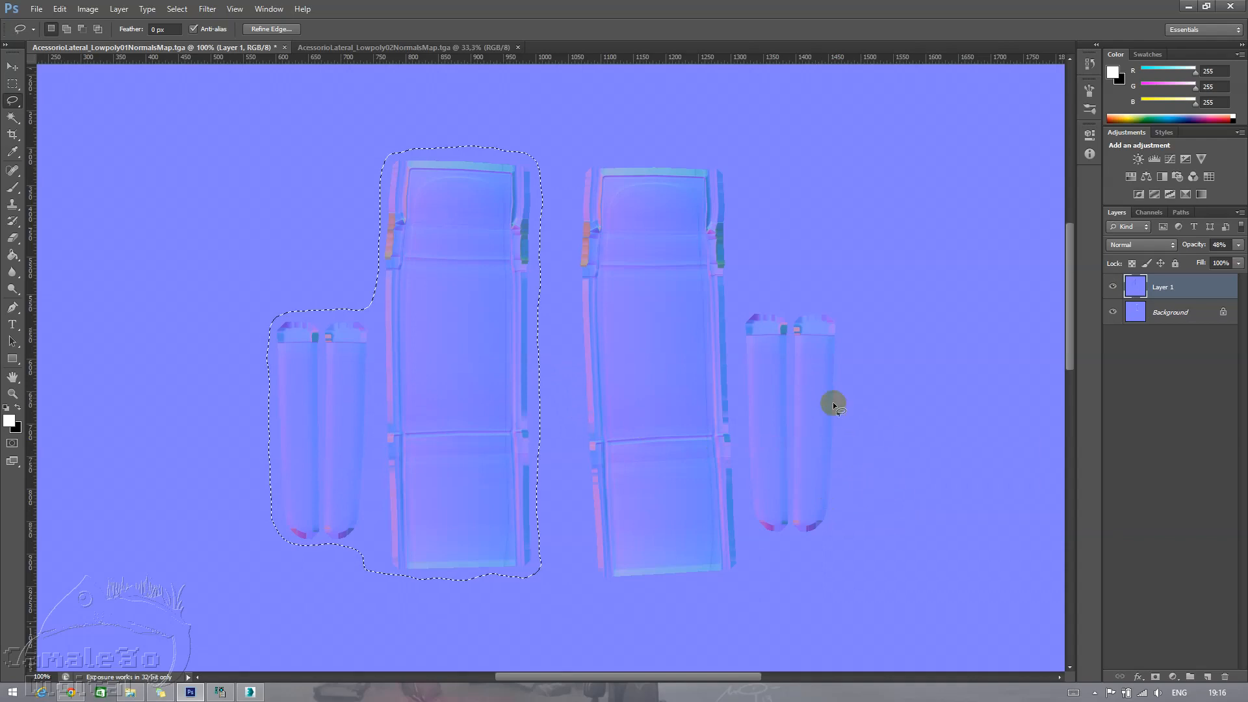
- Add a layer mask to Layer 1 from the selection and check the mask on its own
click(1156, 676)
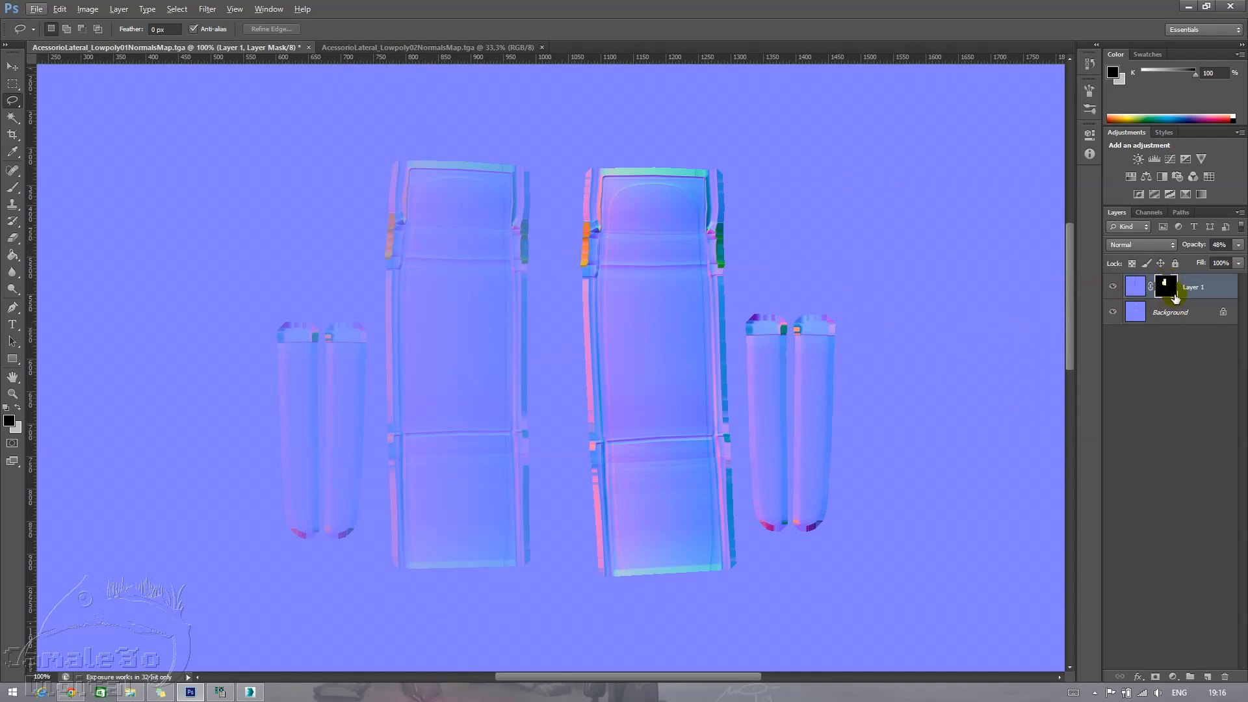
alt+click(1168, 288)
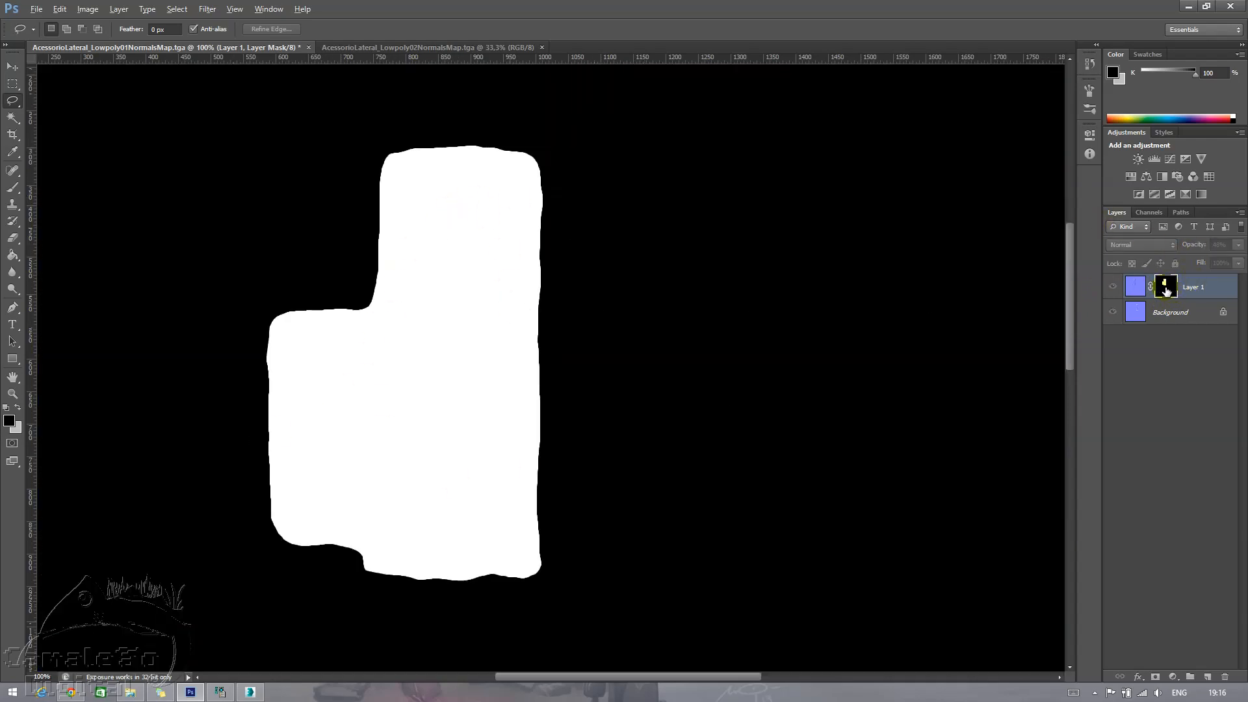
alt+click(1166, 291)
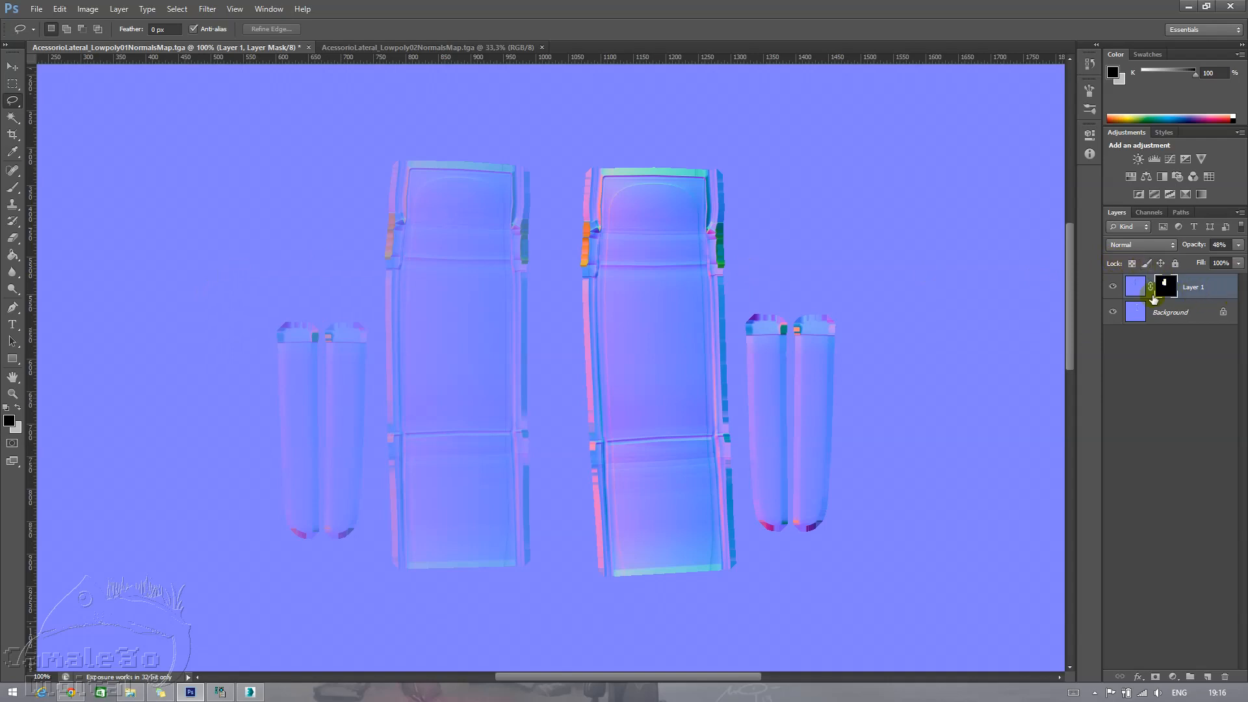
- Set the opacity of the masked Layer 1 to 100% and check both pouches in the combined normals map
click(1205, 296)
click(1238, 246)
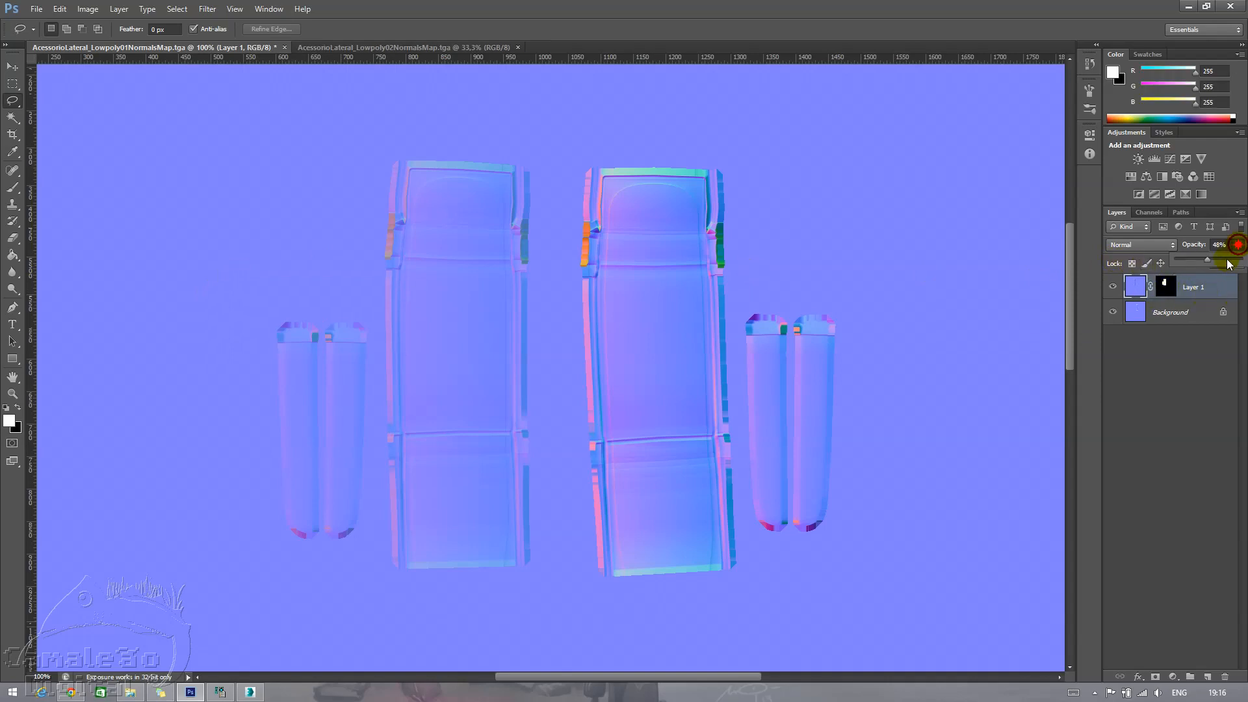
drag(1241, 260, 1241, 259)
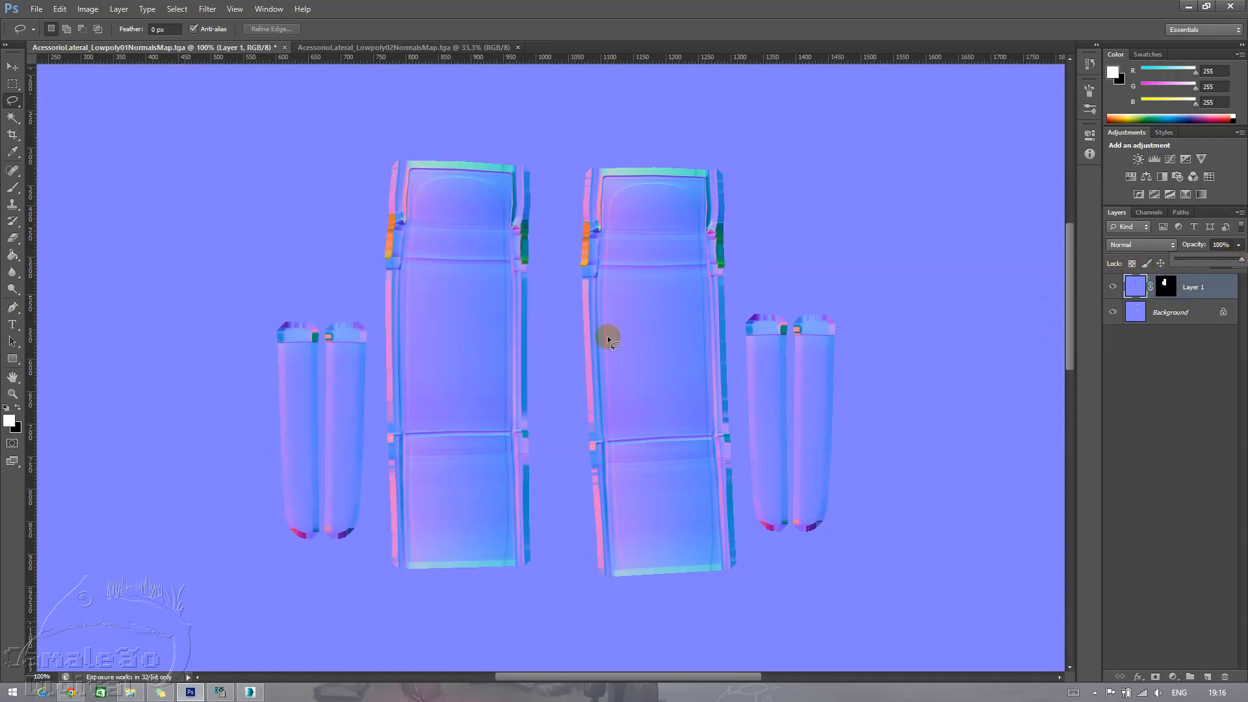
scroll(716, 293, down, 2)
scroll(716, 293, up, 5)
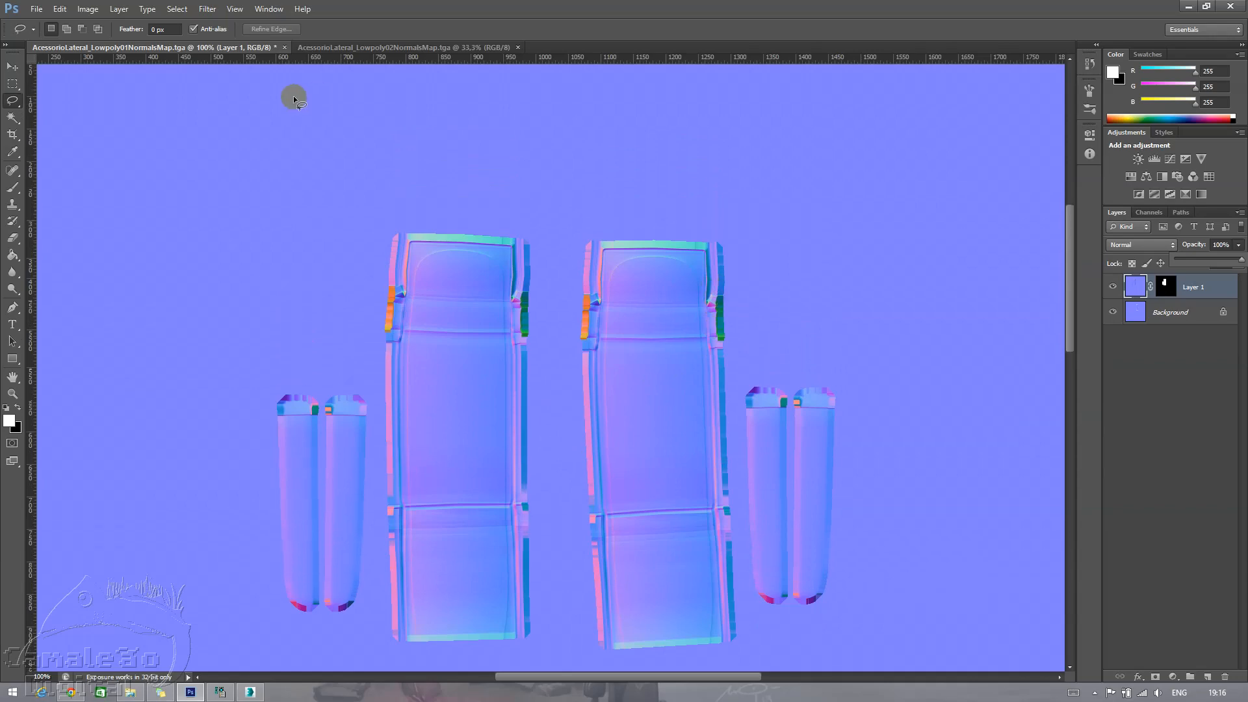
- Save the combined map as an uncompressed 24 bits/pixel Targa copy, replacing AcessorioLateral_Lowpoly01NormalsMap.tga in the images folder
click(34, 13)
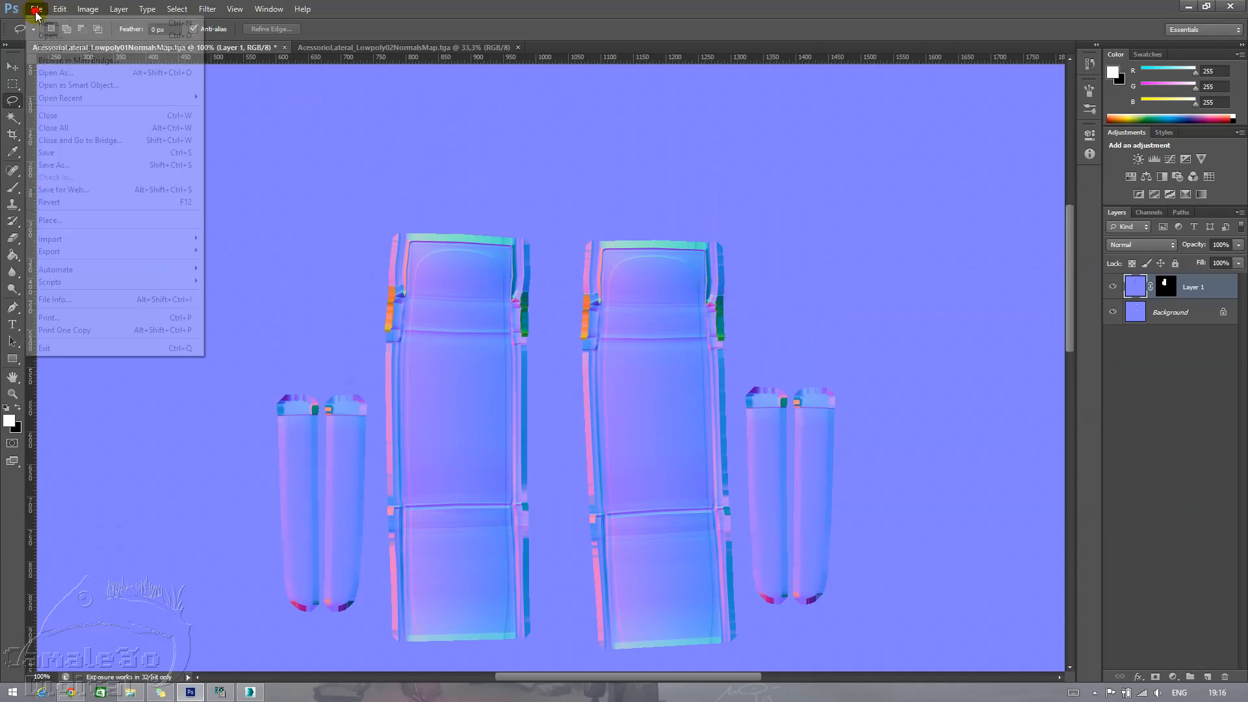
click(51, 153)
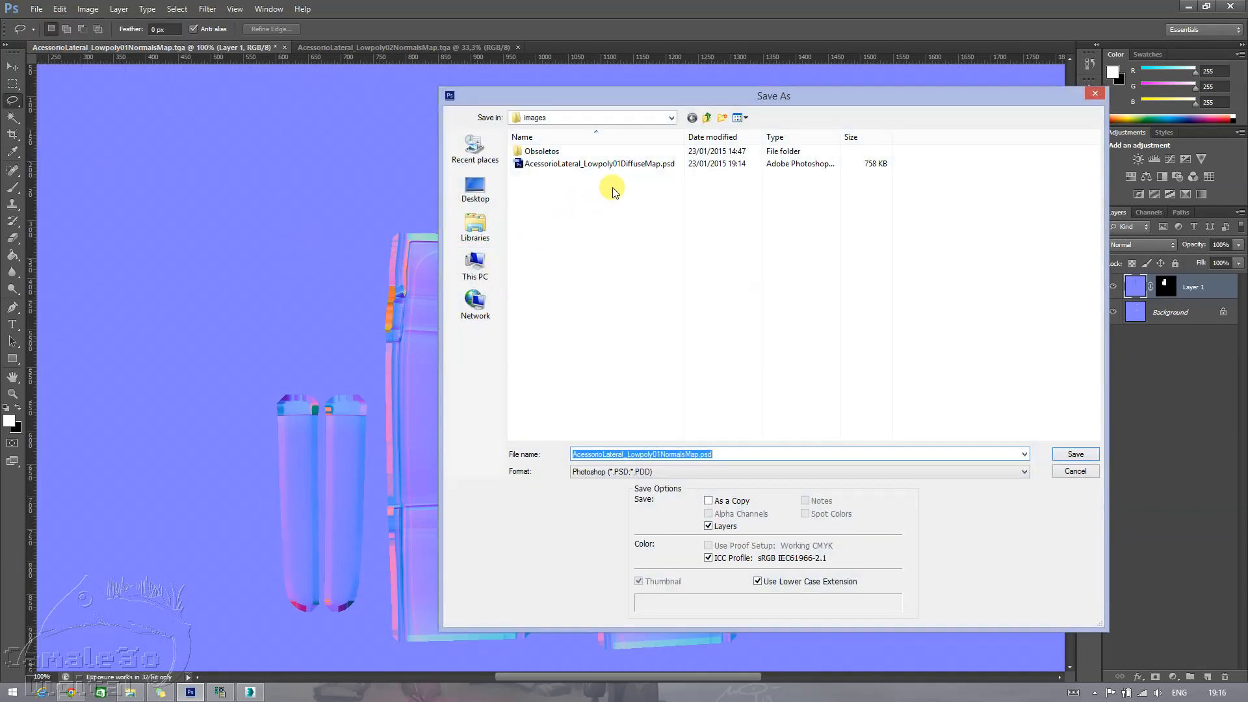
click(629, 479)
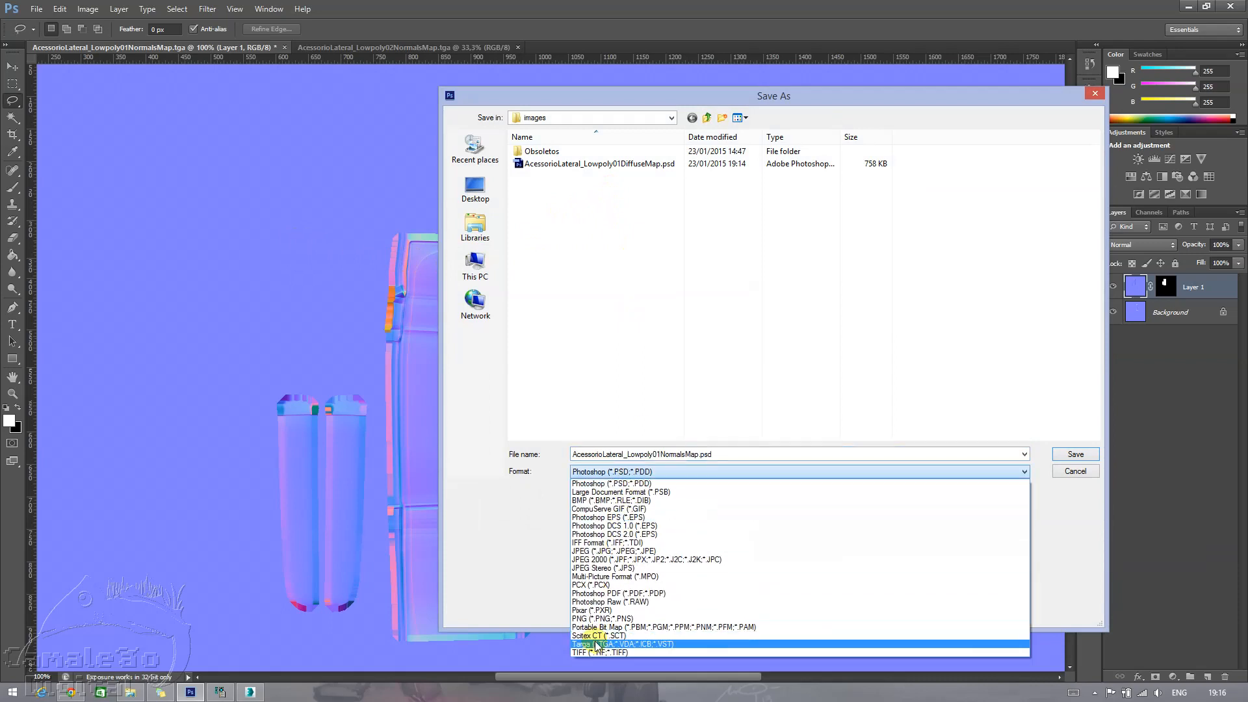
click(593, 645)
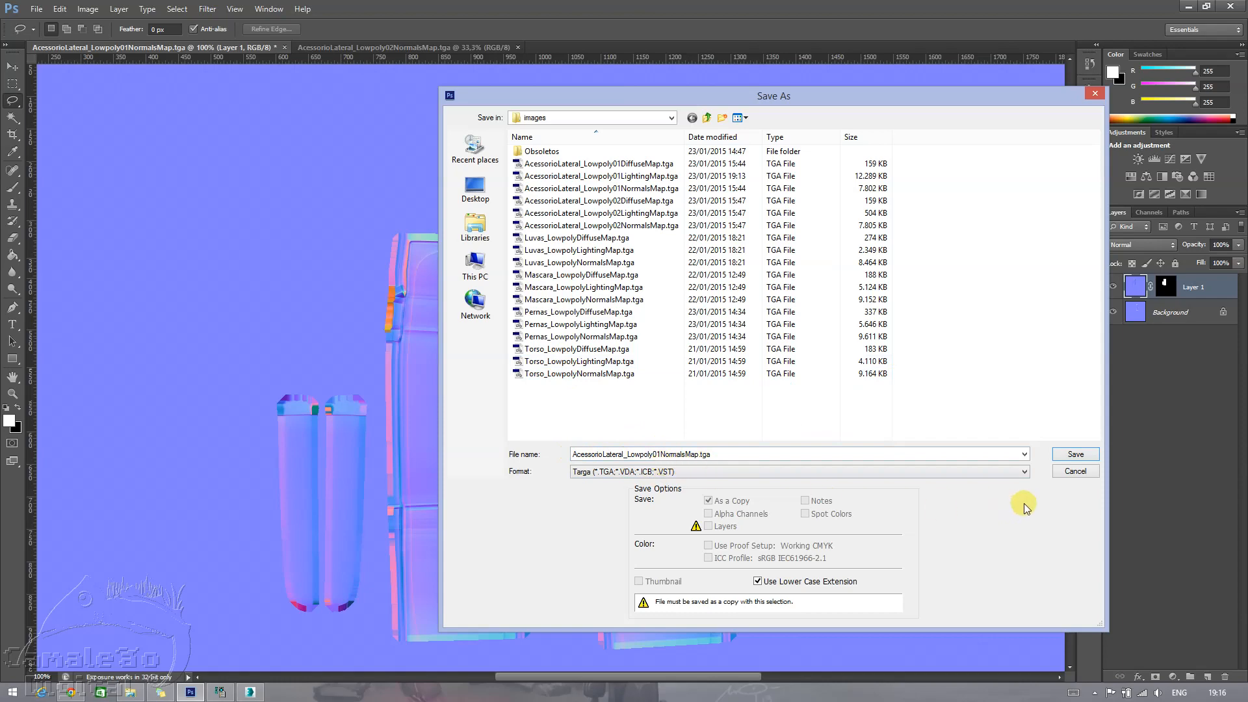
click(1069, 454)
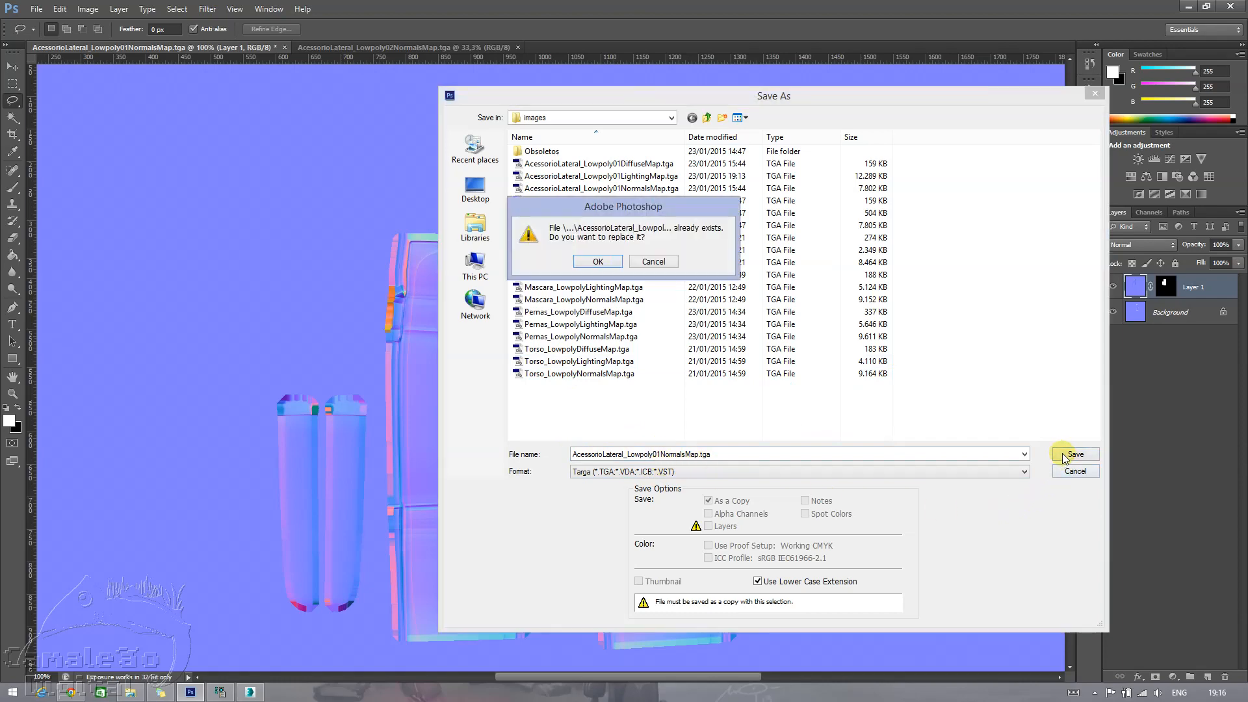
click(598, 262)
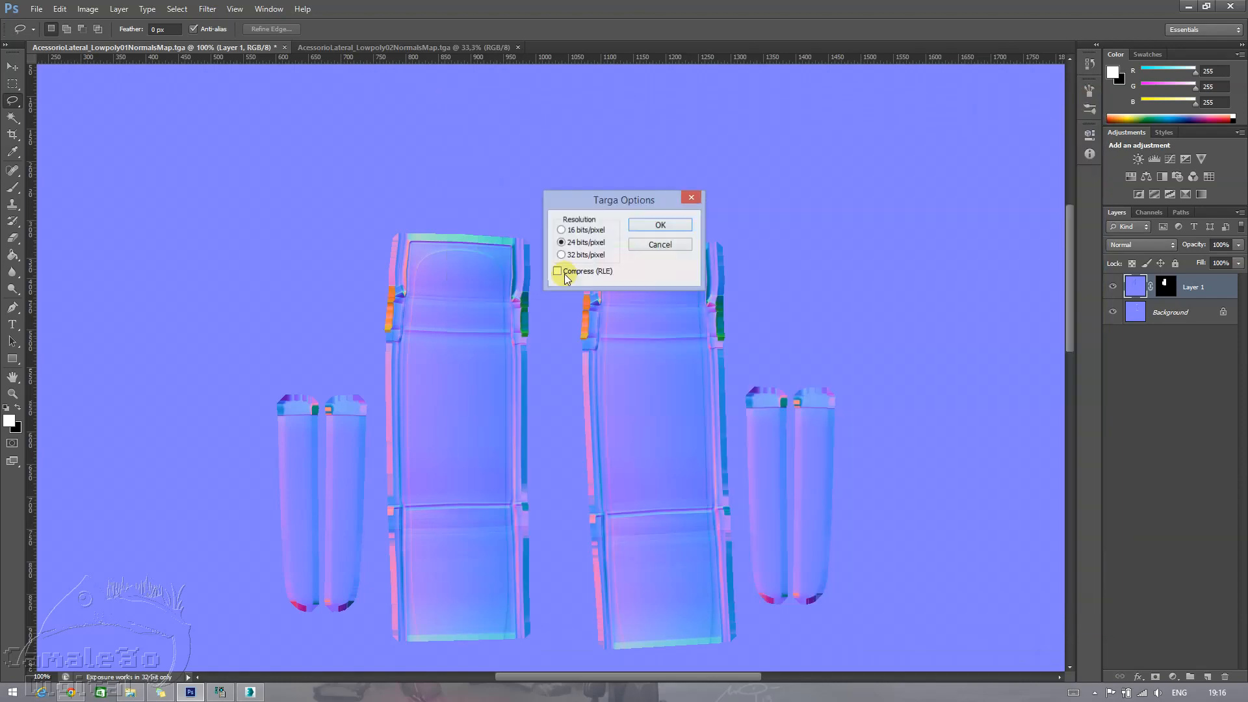
click(660, 227)
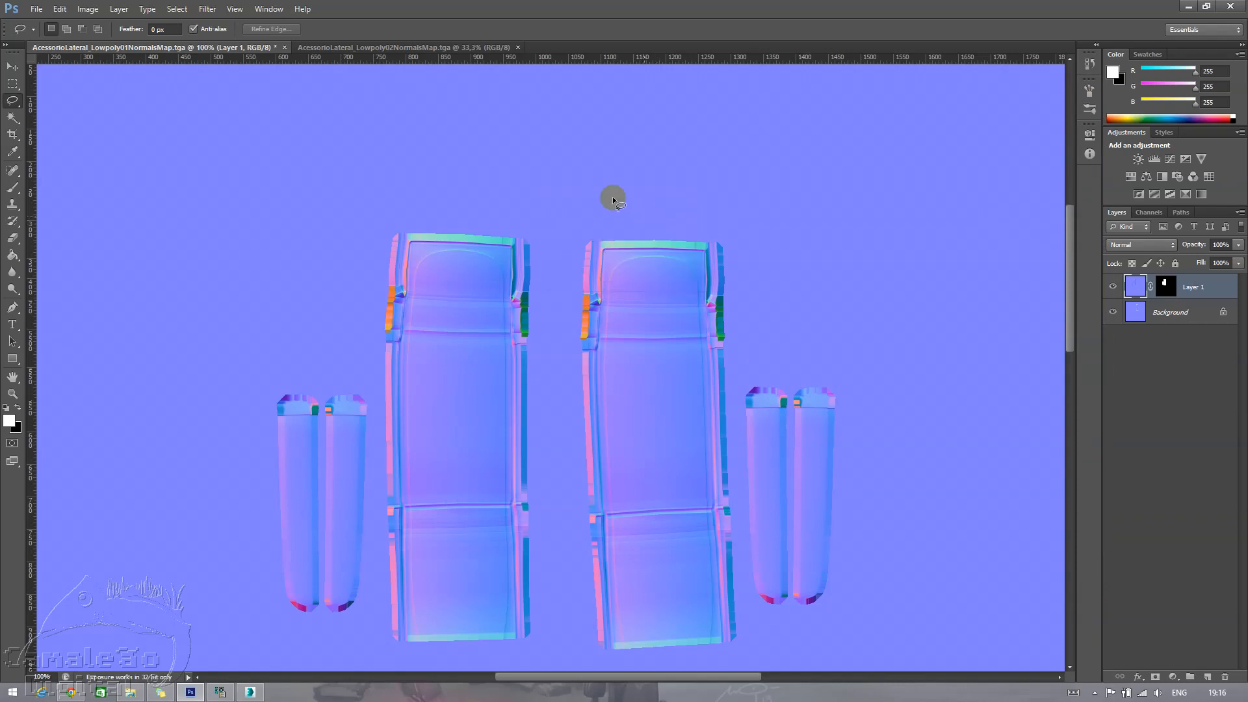
- Close both normals map documents, discarding the unsaved layered changes in the Lowpoly01 map
drag(345, 47, 817, 65)
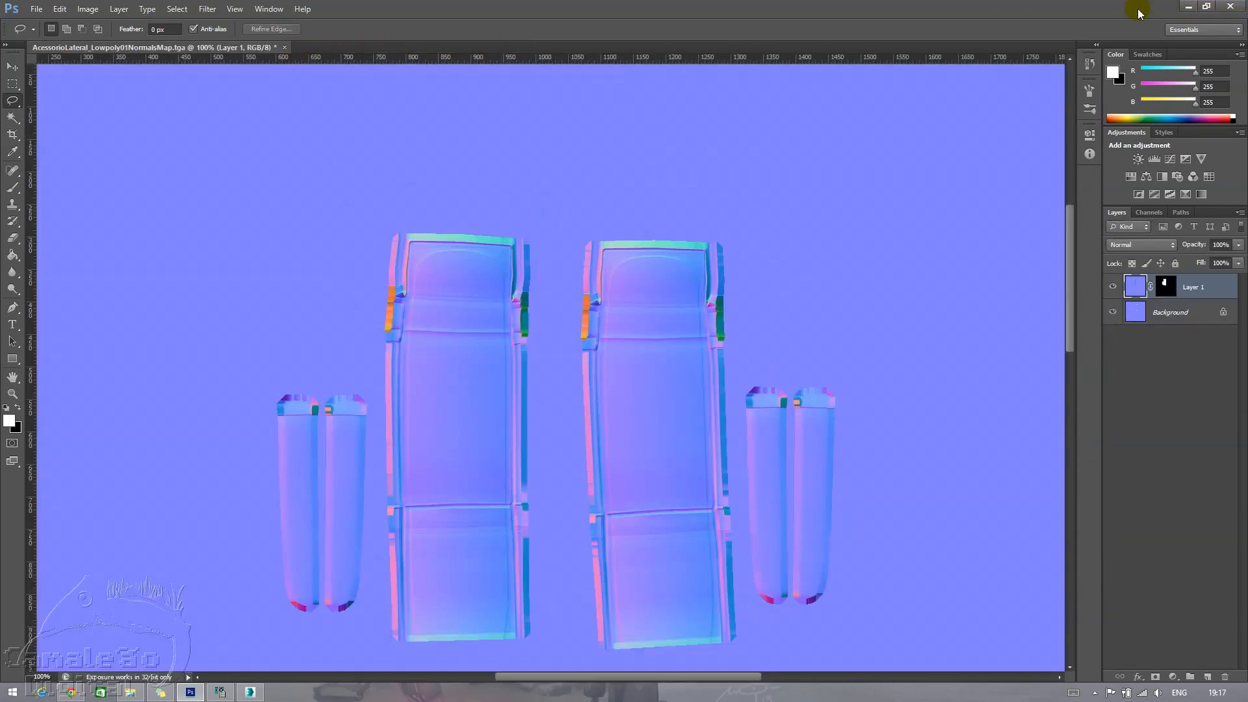
click(284, 47)
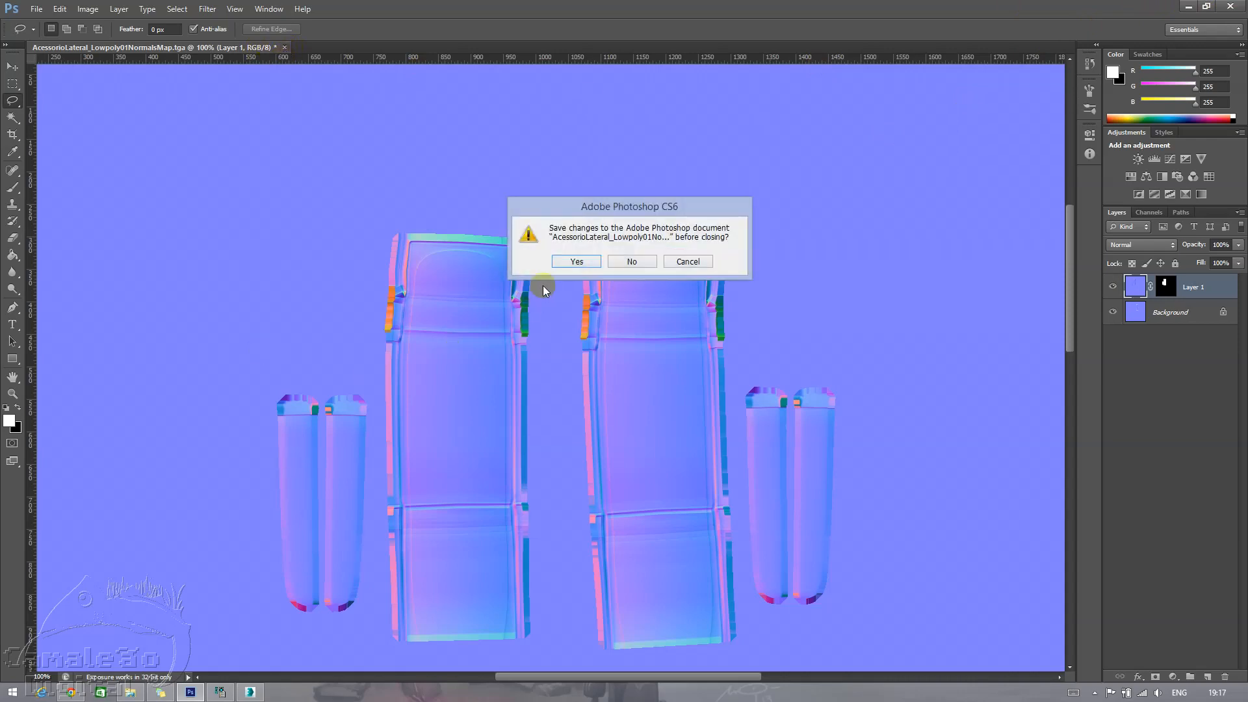
click(626, 266)
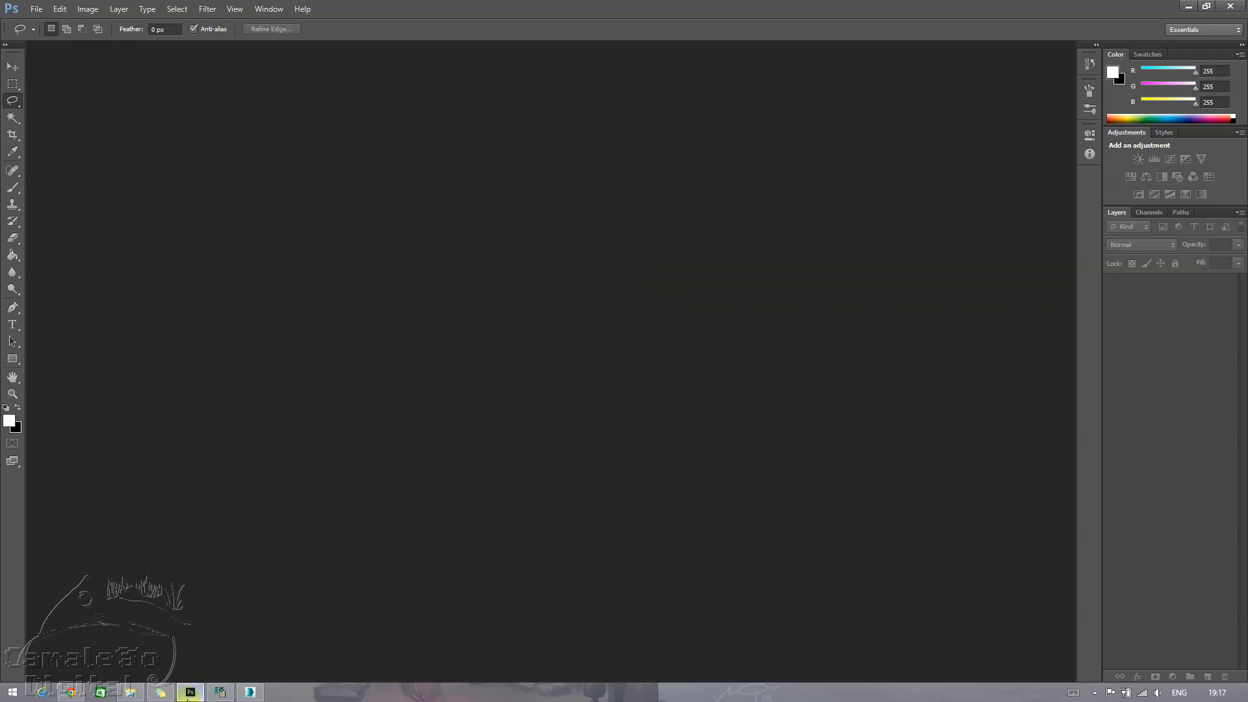
- Switch to 3ds Max and examine the pouches, straps and buckles on both legs from several angles
click(257, 695)
alt+middle_drag(495, 367, 526, 345)
scroll(331, 231, up, 4)
click(322, 228)
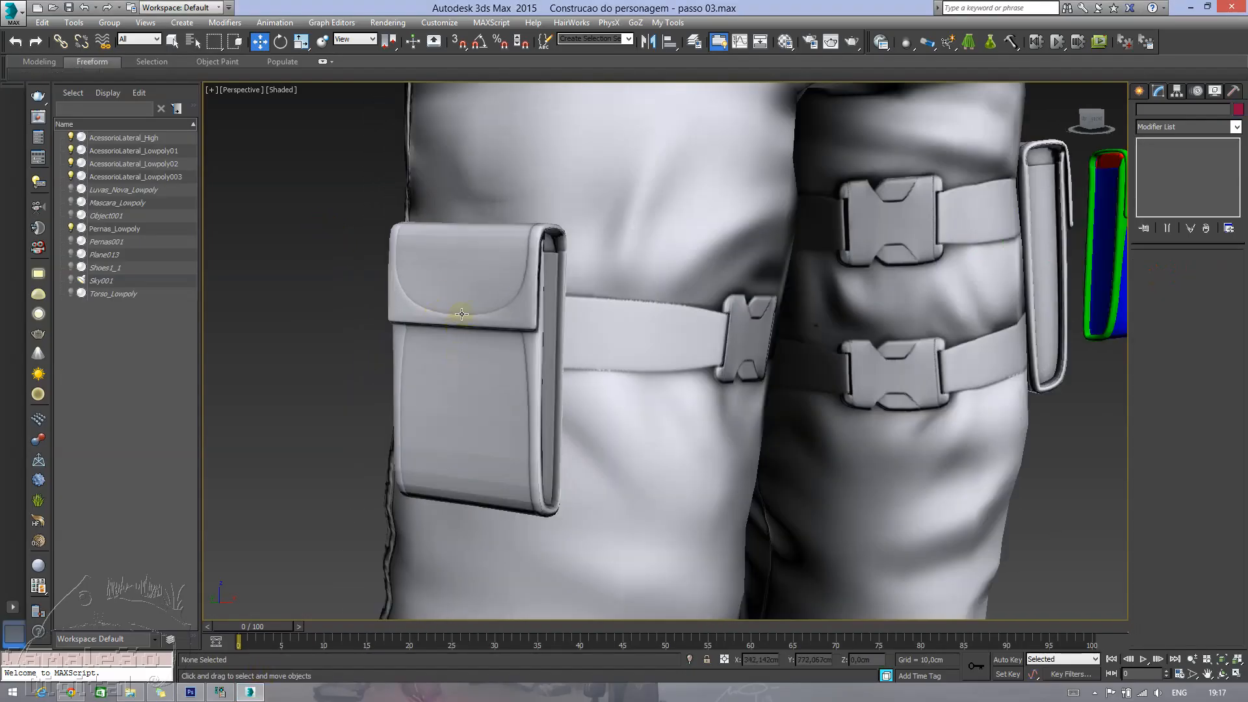
alt+middle_drag(569, 388, 441, 383)
middle_drag(764, 347, 471, 329)
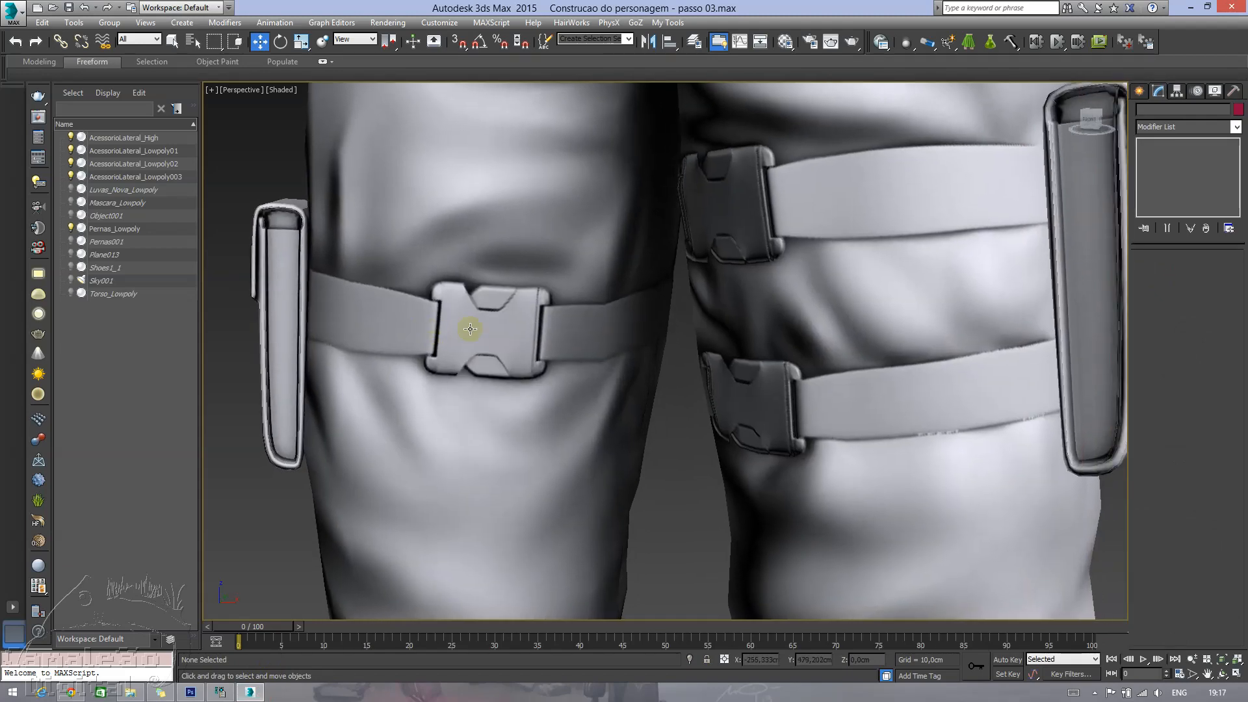
alt+middle_drag(822, 317, 671, 317)
scroll(972, 214, down, 5)
alt+middle_drag(812, 250, 909, 250)
scroll(929, 247, down, 6)
- Select AcessorioLateral_Lowpoly003 to inspect the pouches fitted on the legs, and clear the selection
click(935, 250)
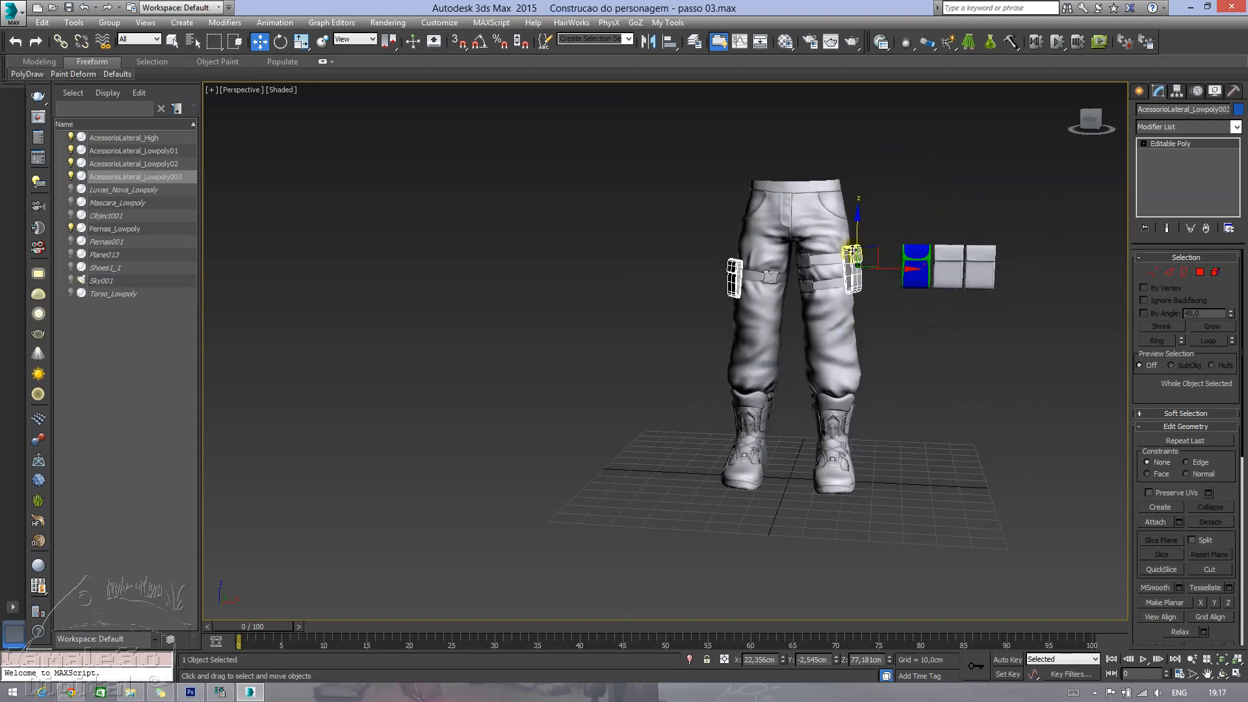
scroll(933, 231, up, 8)
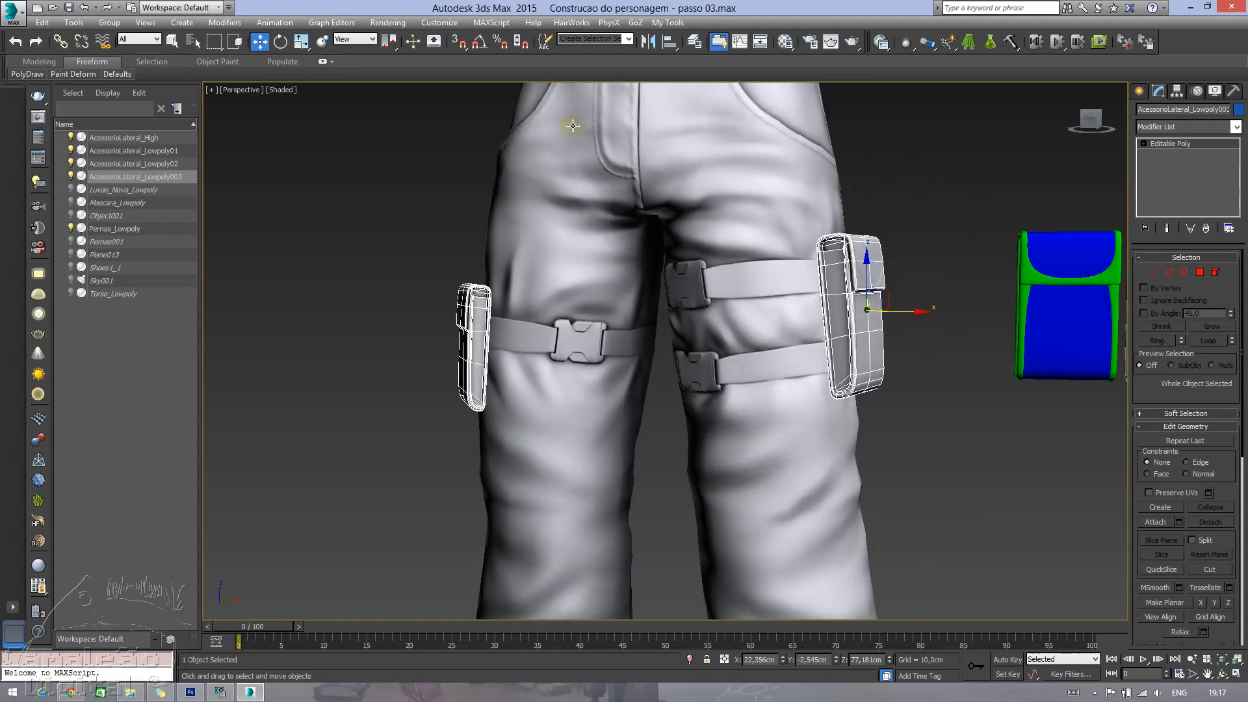
middle_drag(916, 161, 887, 208)
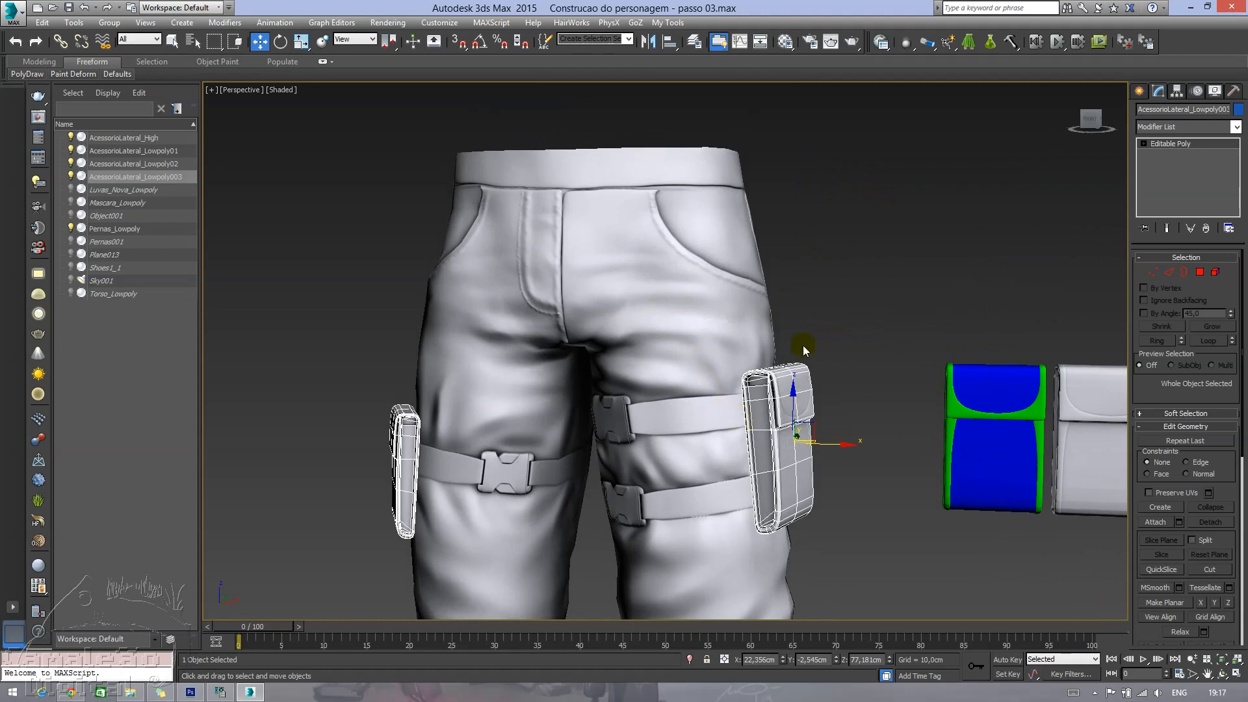
scroll(839, 286, down, 8)
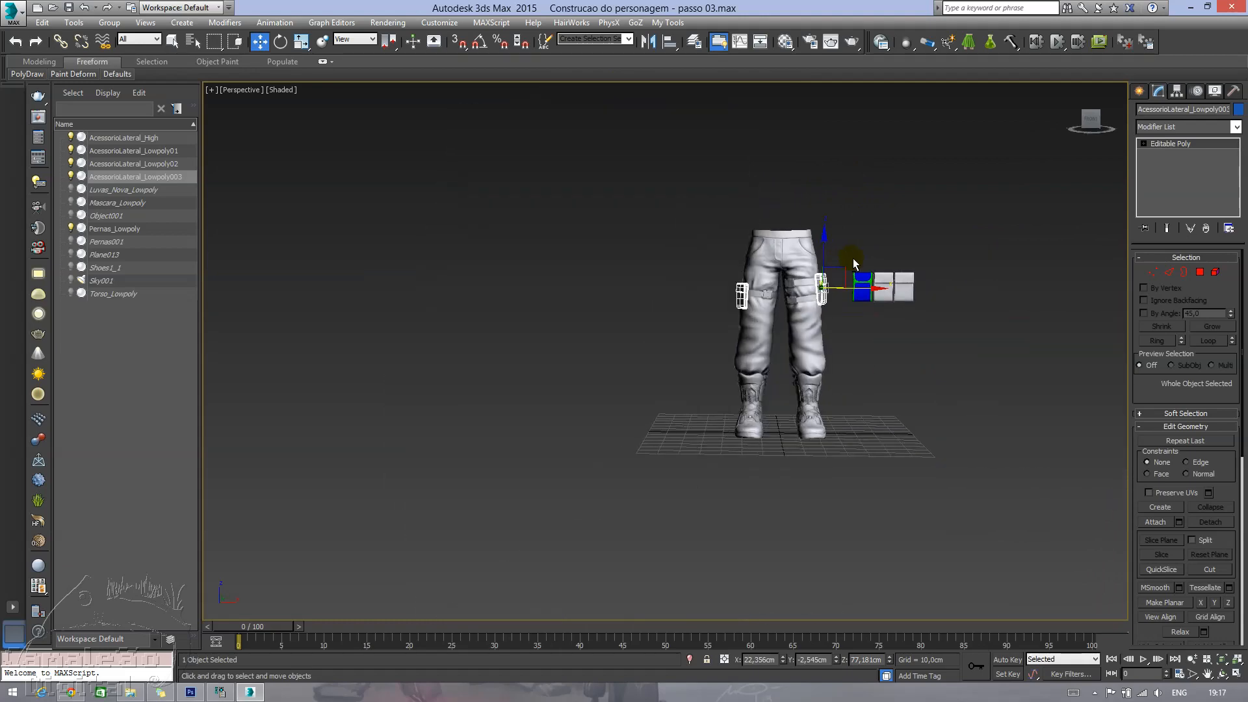
middle_drag(853, 258, 760, 249)
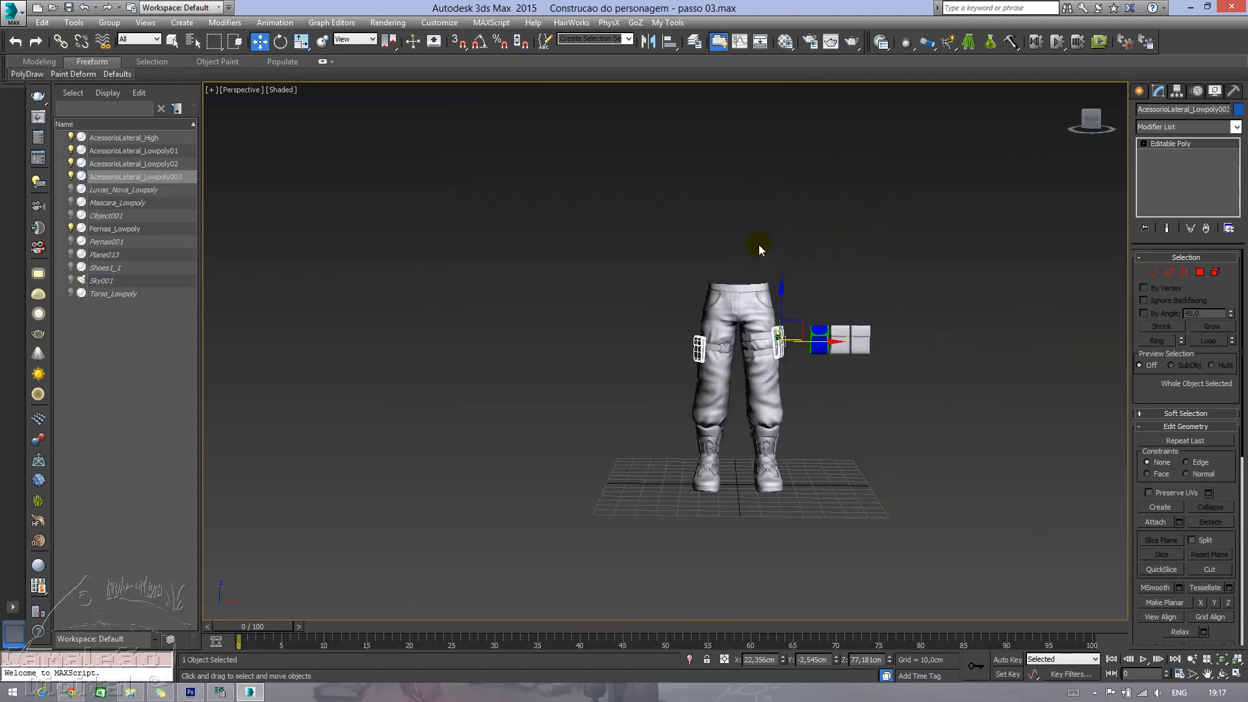
alt+middle_drag(841, 274, 784, 273)
click(848, 260)
scroll(715, 306, up, 4)
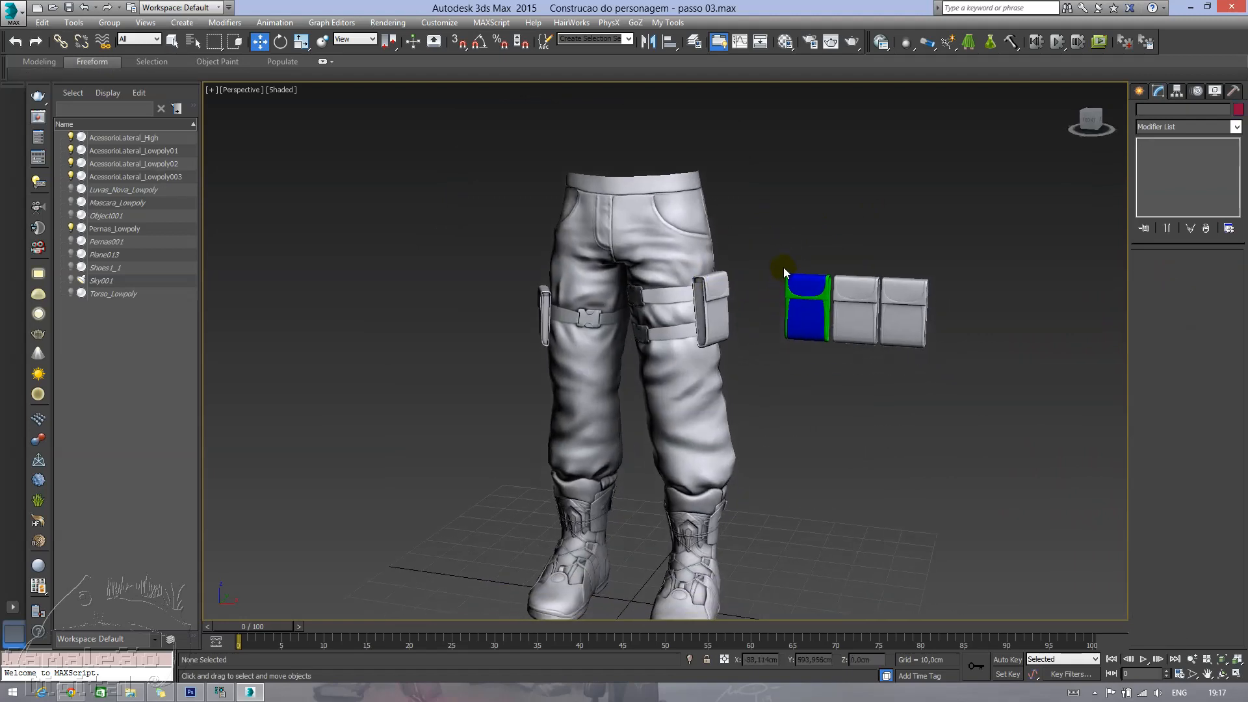